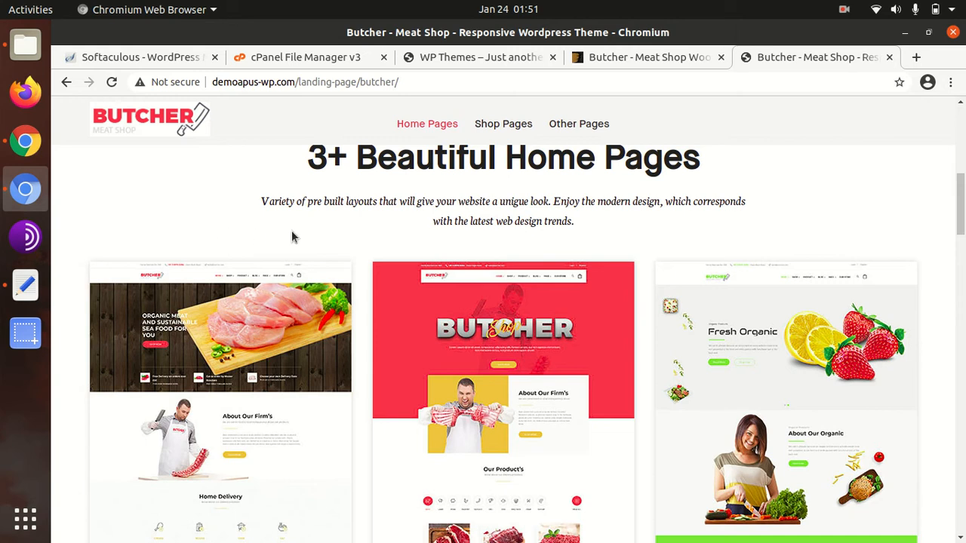
Review the Butcher theme's title, preview image and licence details on its ThemeForest item page.
click(616, 60)
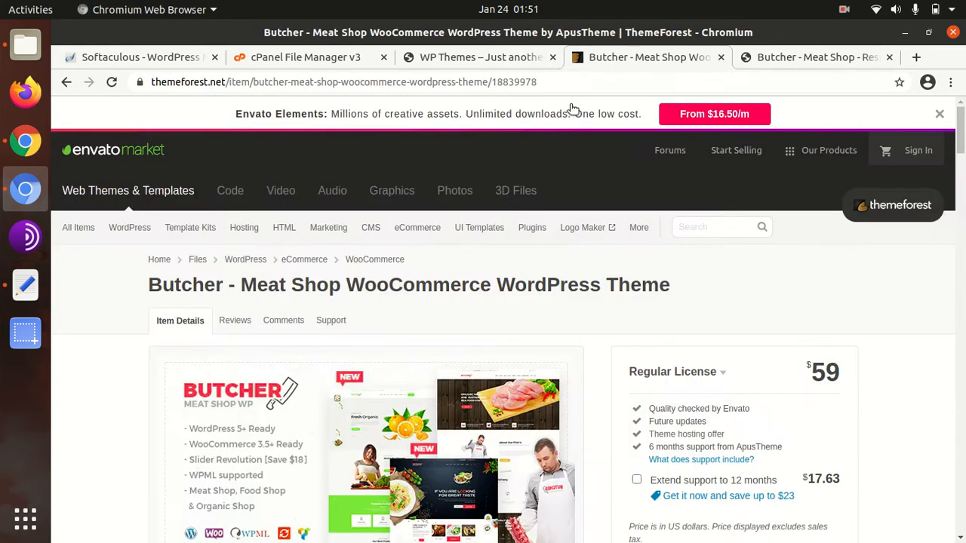
drag(125, 301, 677, 290)
scroll(723, 291, down, 3)
scroll(723, 291, down, 3)
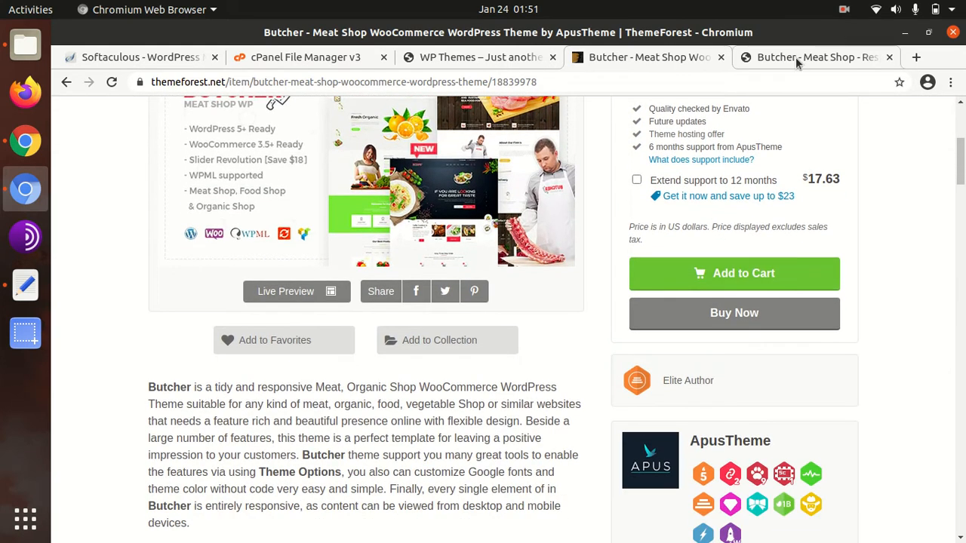
Look over the prebuilt home page layouts on the Butcher demo landing page.
click(798, 65)
scroll(789, 285, down, 3)
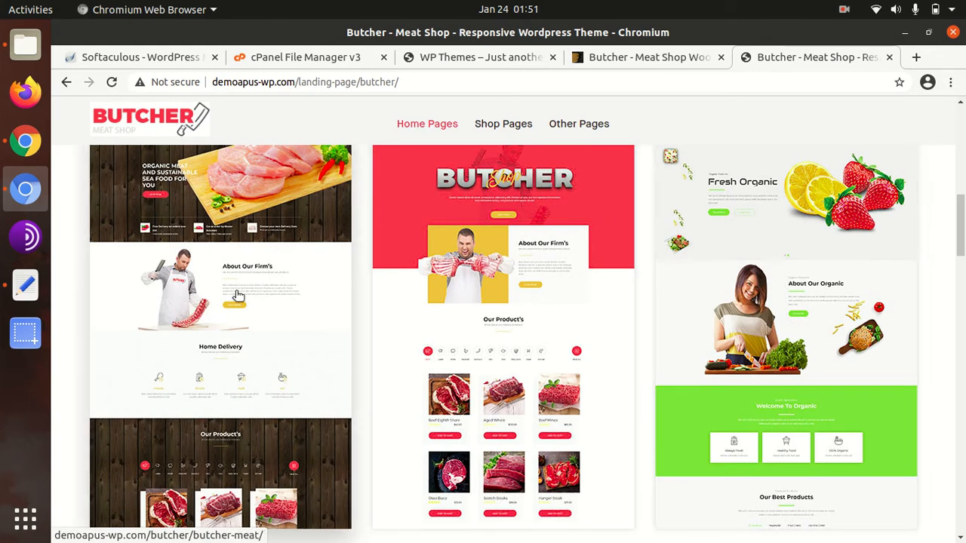
scroll(211, 292, down, 3)
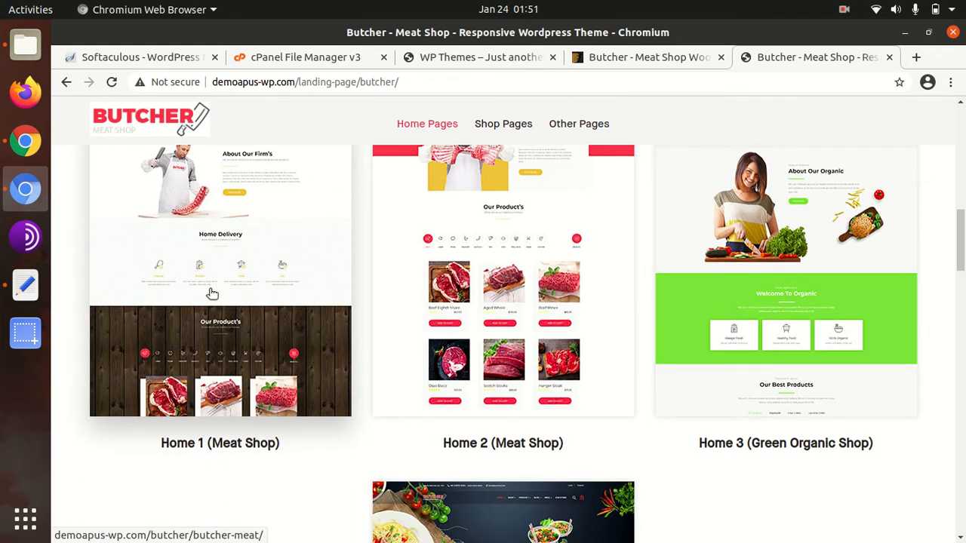
scroll(483, 283, down, 3)
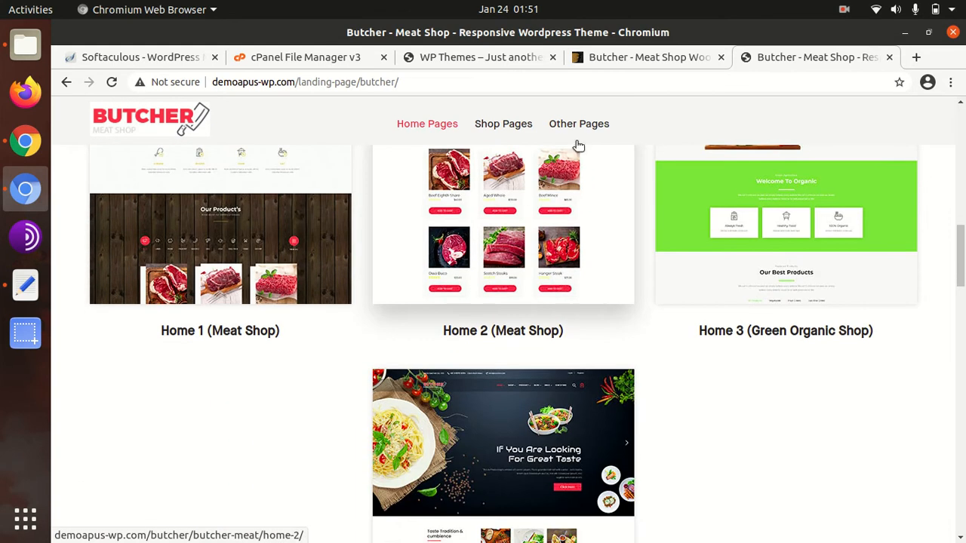
Return to the ThemeForest item page and examine the theme's description, sales and rating, highlighting the Elite Author label.
click(625, 61)
scroll(728, 318, down, 3)
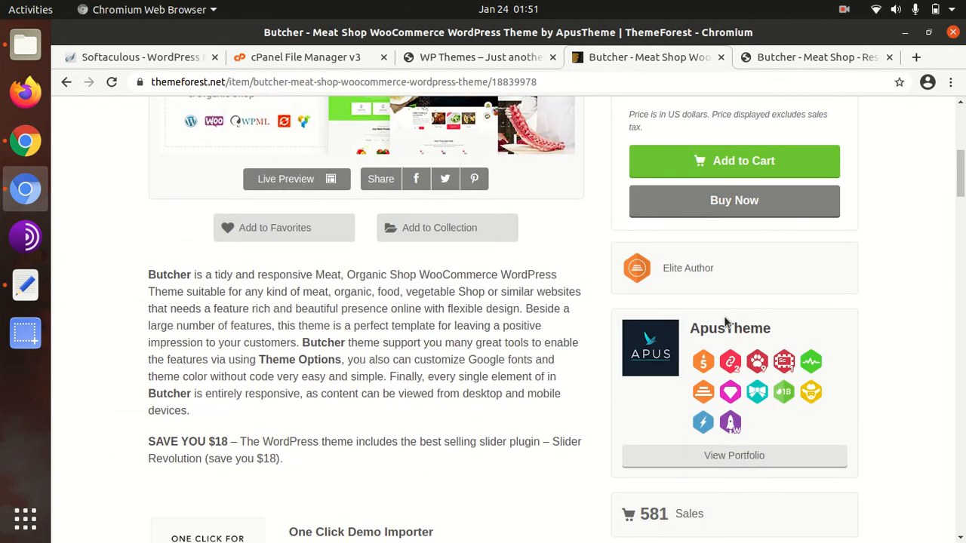
scroll(694, 360, down, 5)
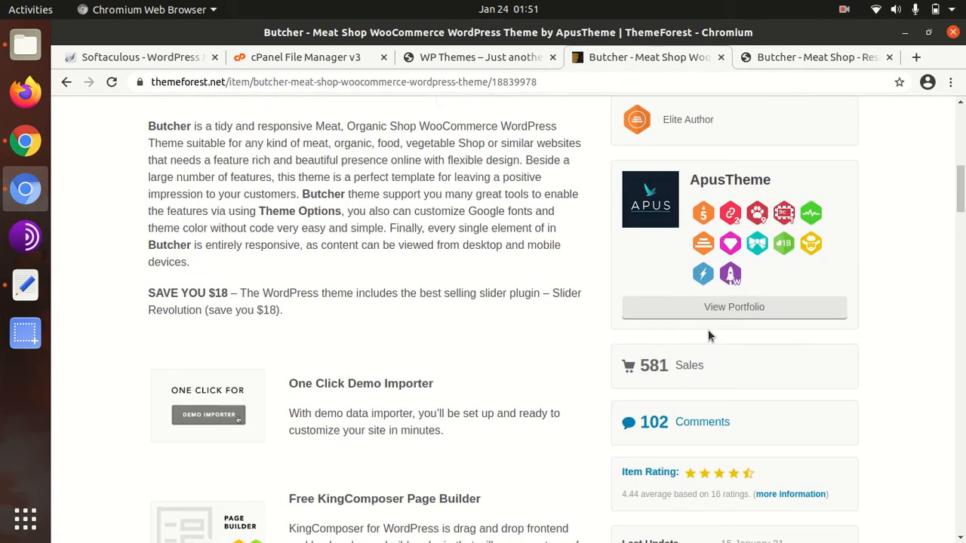
scroll(779, 195, up, 4)
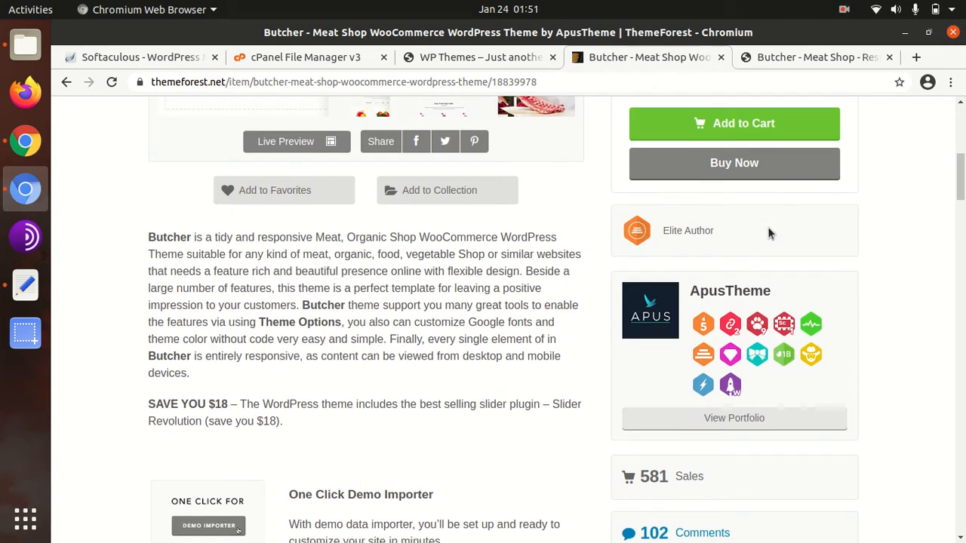
drag(751, 232, 674, 232)
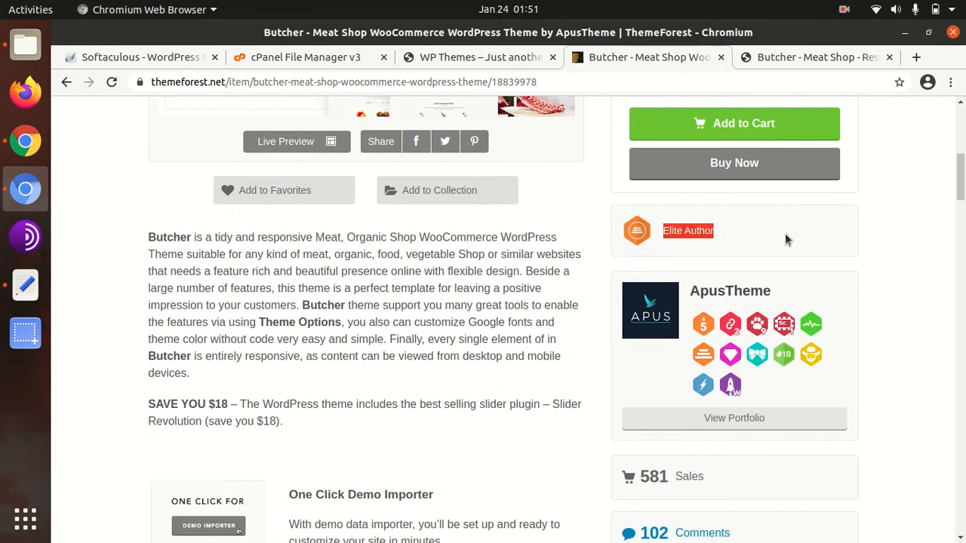
scroll(785, 240, down, 8)
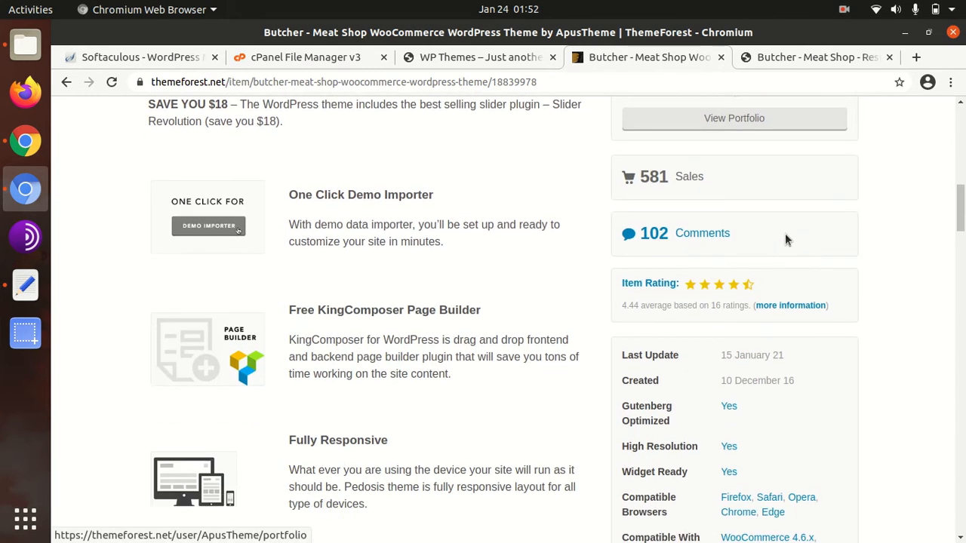
scroll(785, 240, up, 5)
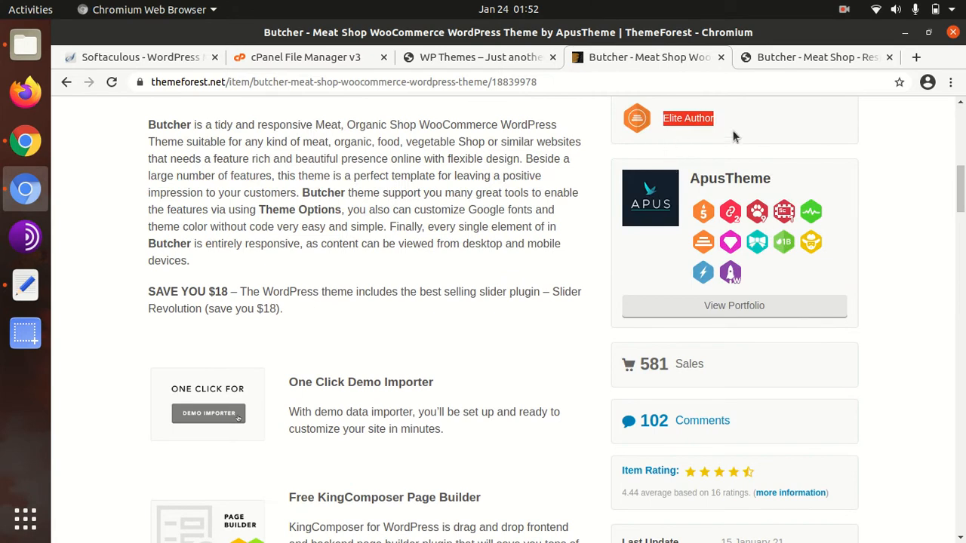
click(733, 135)
drag(702, 121, 659, 123)
Check the theme's creation and last update dates in the item details, highlighting each one.
scroll(834, 279, down, 6)
drag(804, 344, 726, 341)
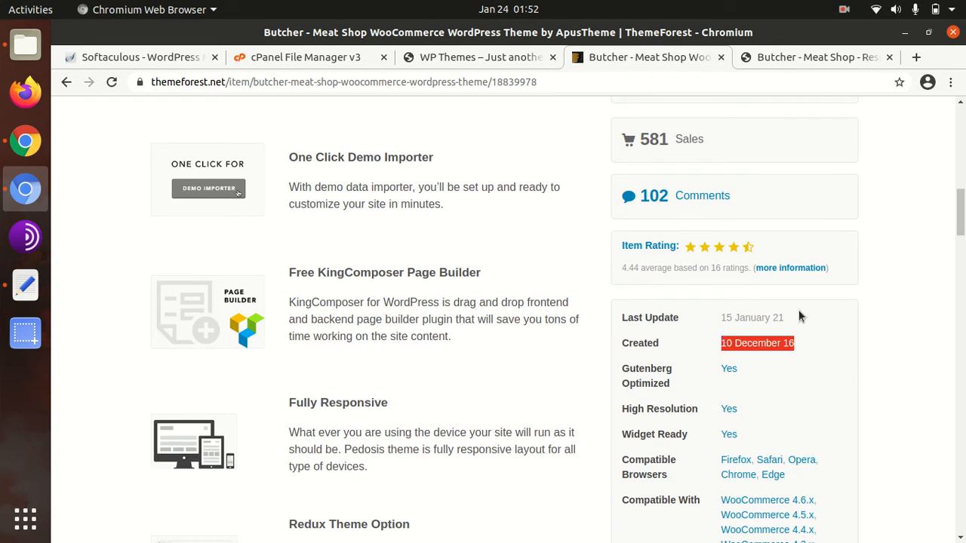
drag(793, 319, 718, 318)
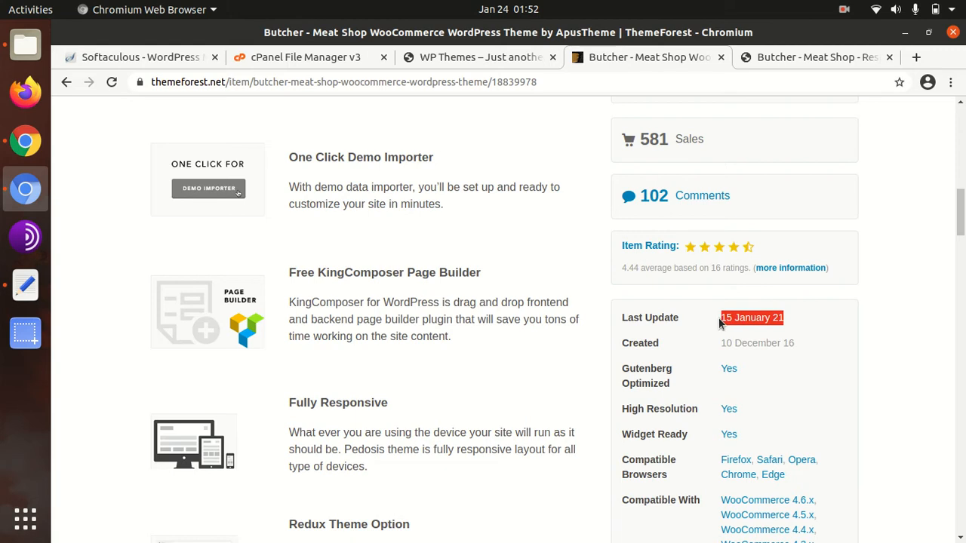
Revisit the item page's title, preview image, Live Preview link and theme description.
scroll(421, 411, up, 8)
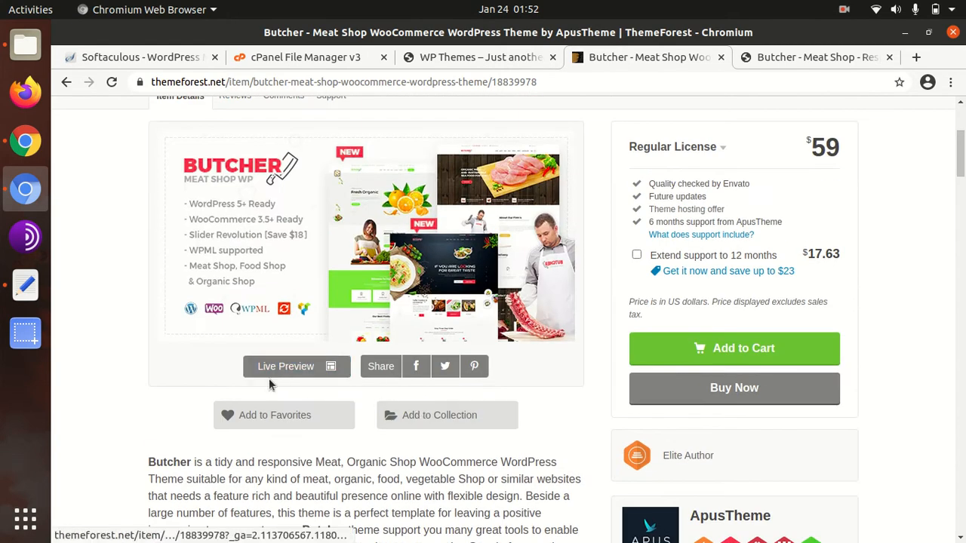
scroll(128, 377, up, 3)
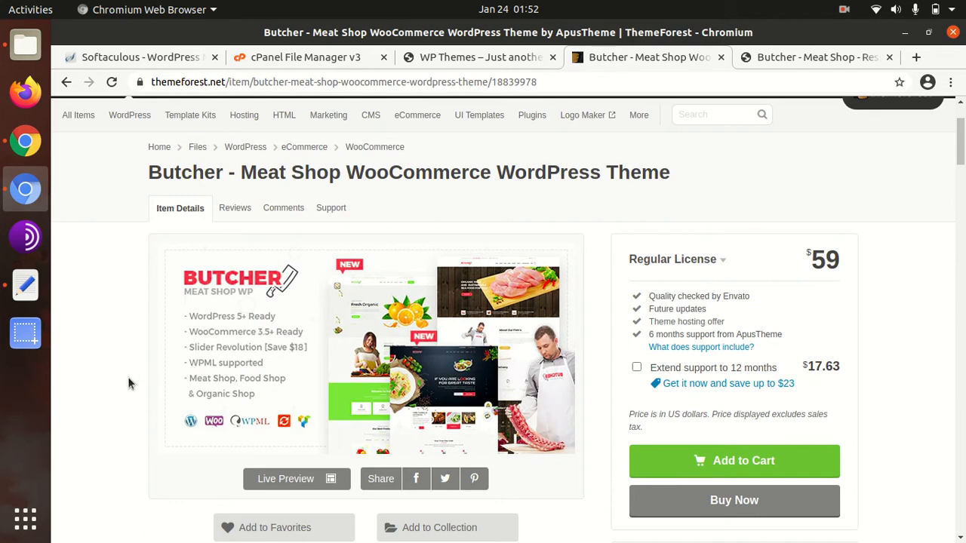
scroll(126, 376, up, 2)
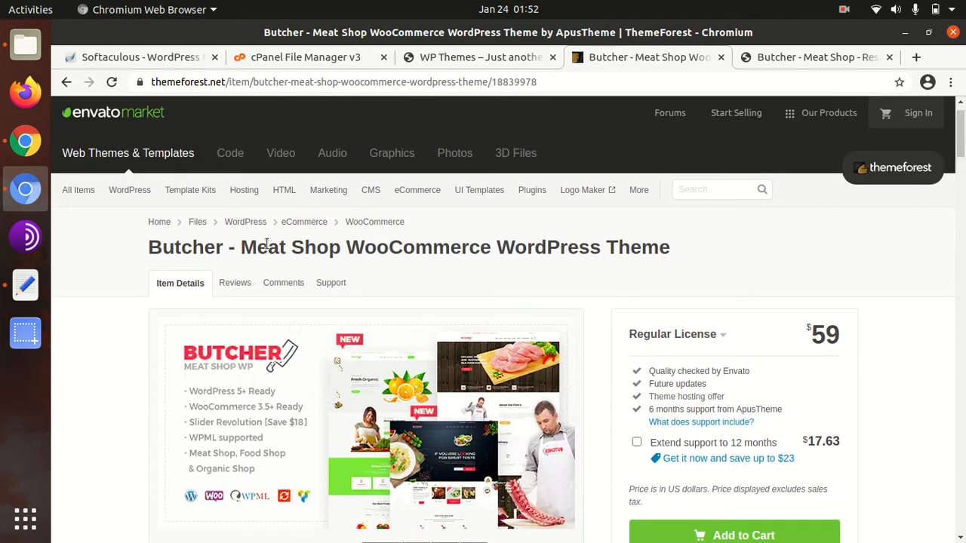
scroll(497, 253, down, 5)
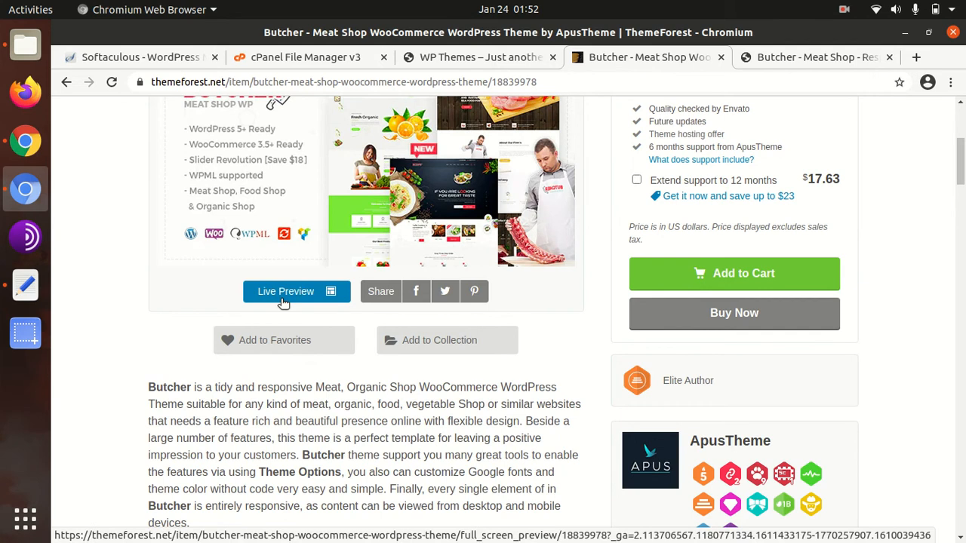
scroll(139, 370, down, 3)
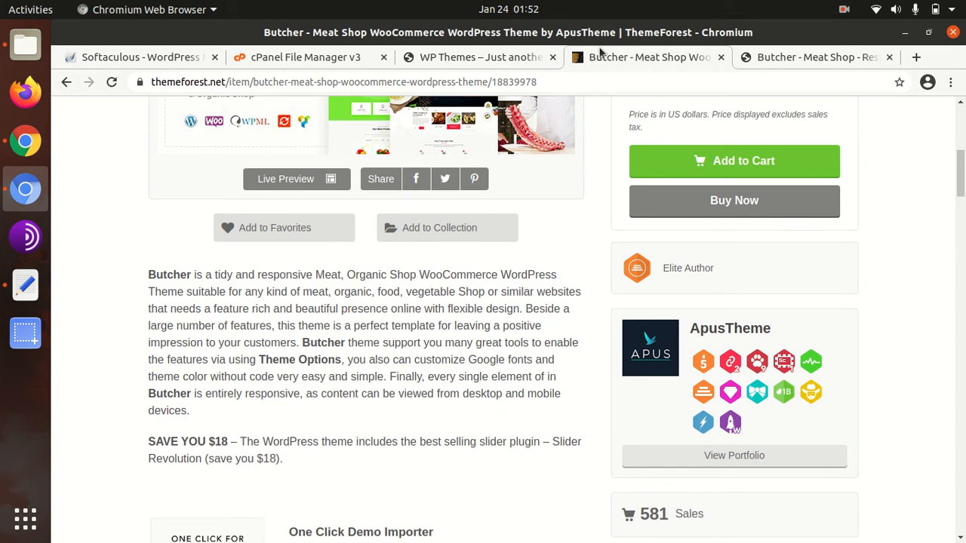
From the Butcher demo landing page, open the Home 1, Home 2 and Home 3 demos in separate new tabs.
click(800, 60)
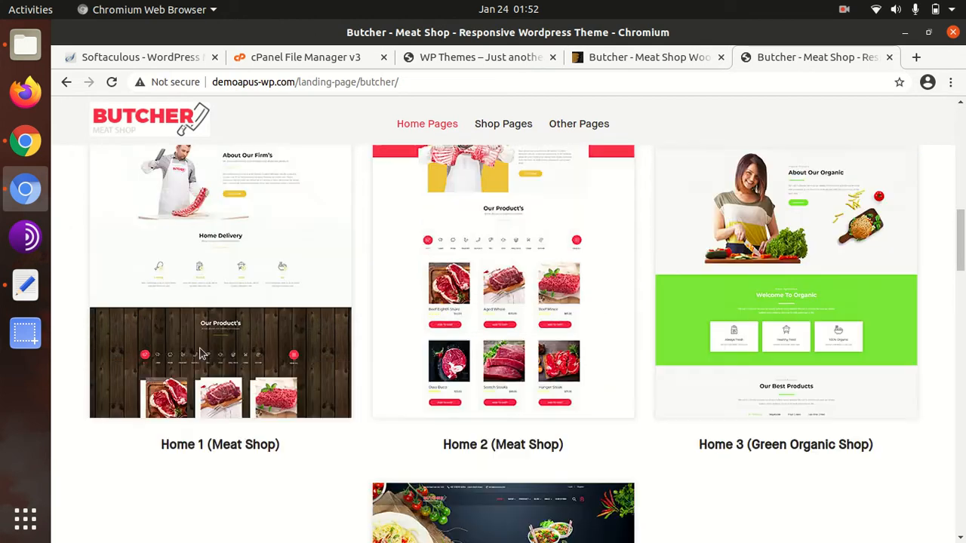
middle_click(198, 332)
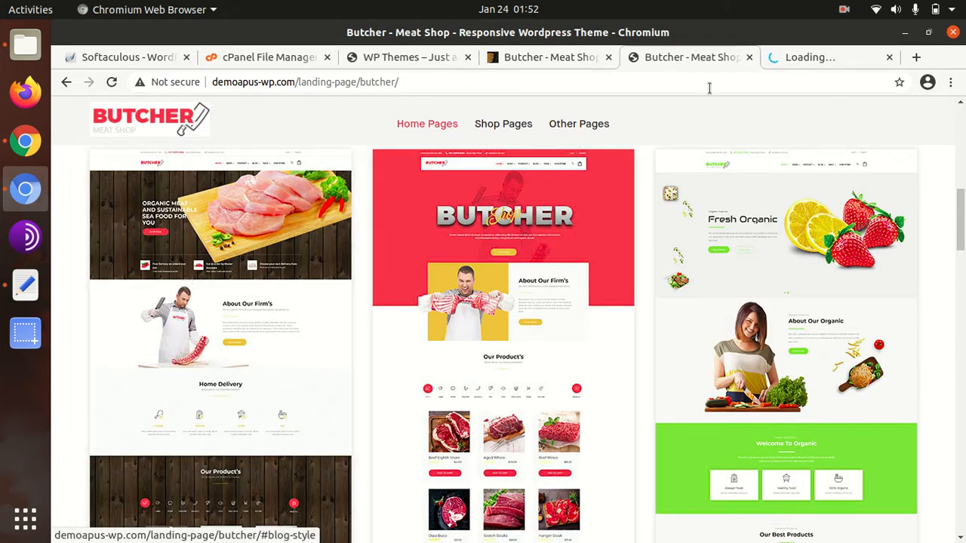
click(820, 59)
click(694, 56)
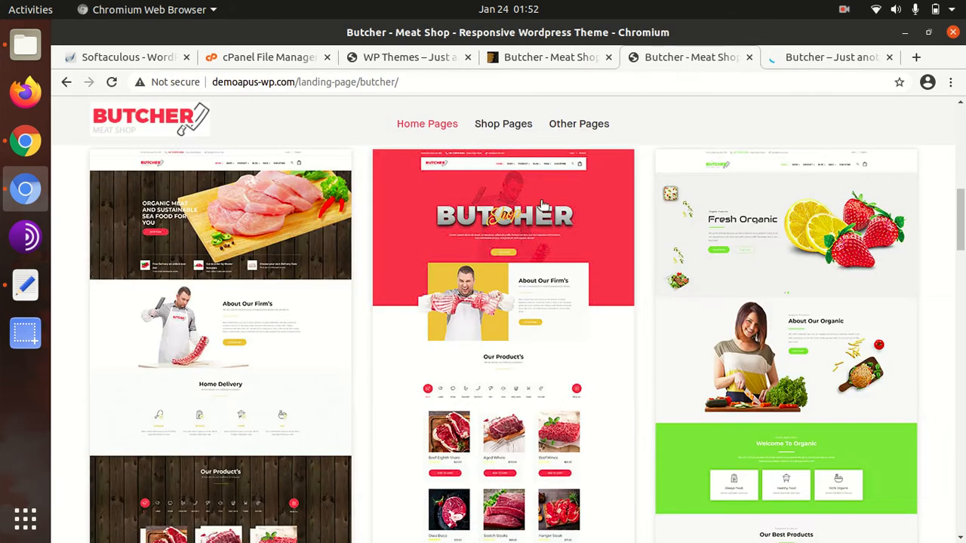
middle_click(492, 252)
click(819, 59)
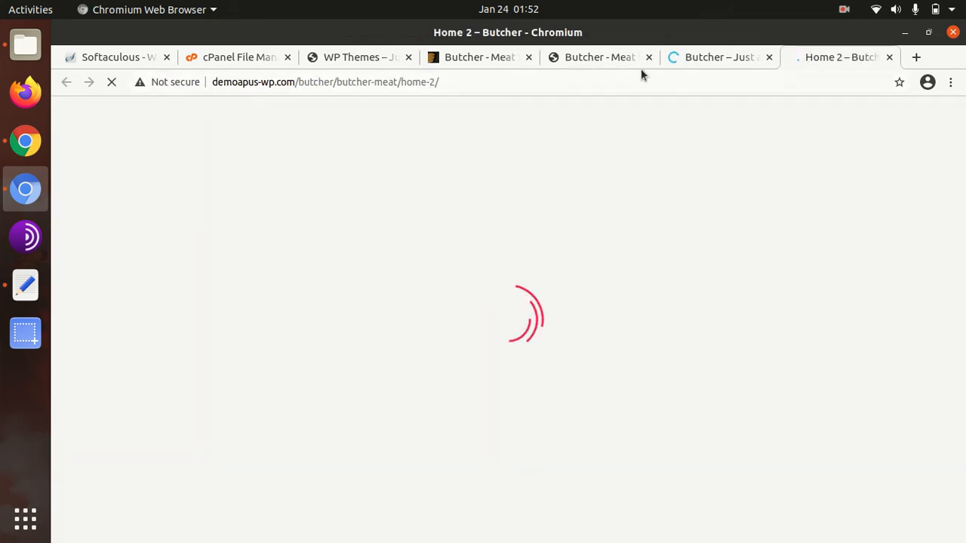
click(615, 58)
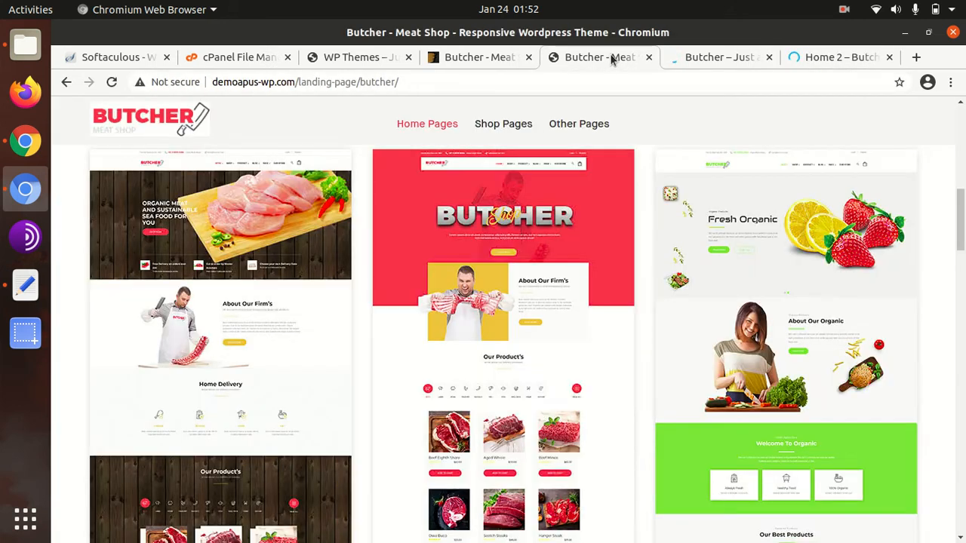
middle_click(726, 269)
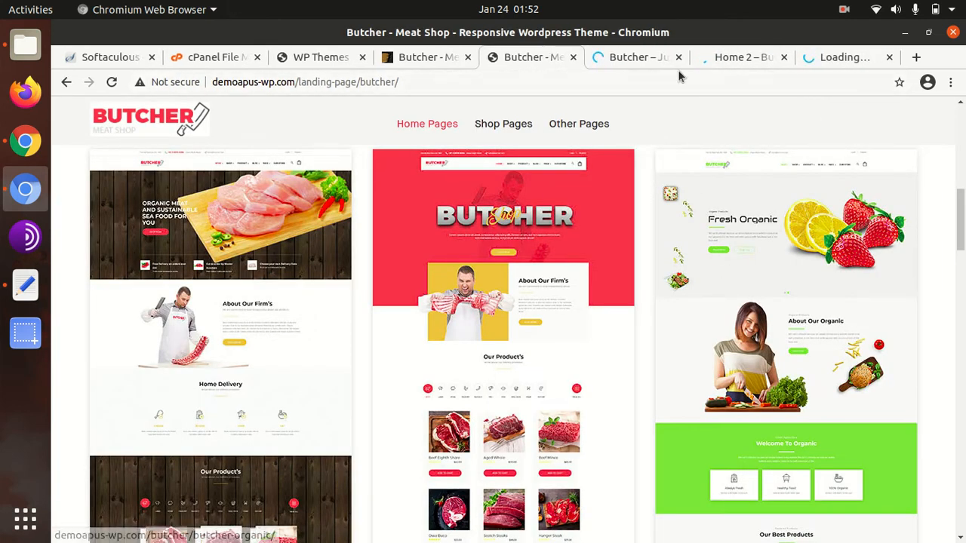
Examine the Home 1 demo page from its hero banner through products, butchery team and blog sections to the counters.
click(647, 58)
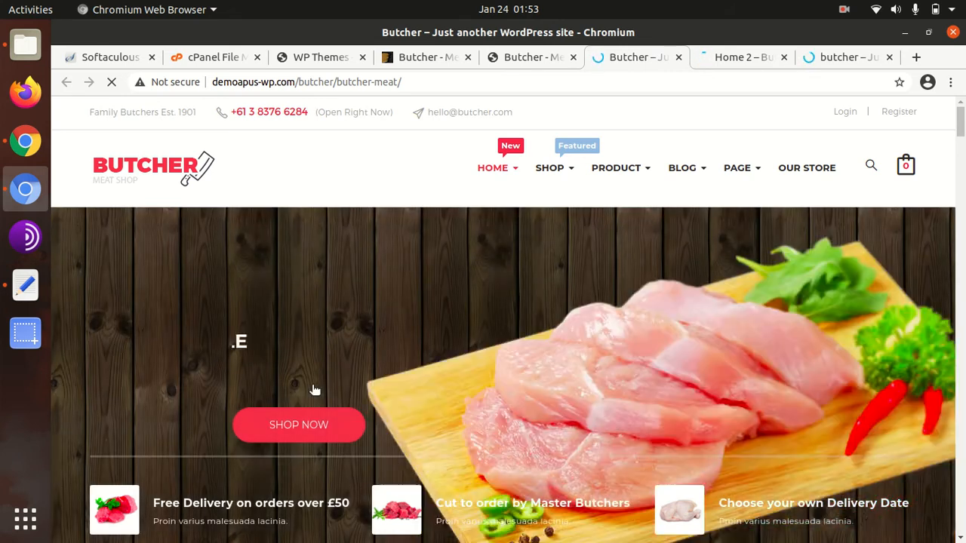
scroll(689, 320, down, 4)
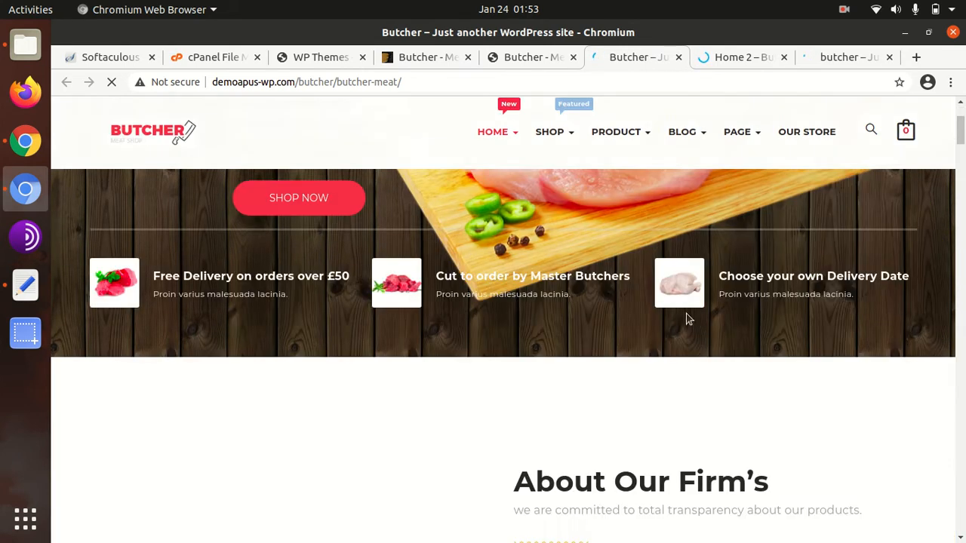
scroll(687, 319, down, 1)
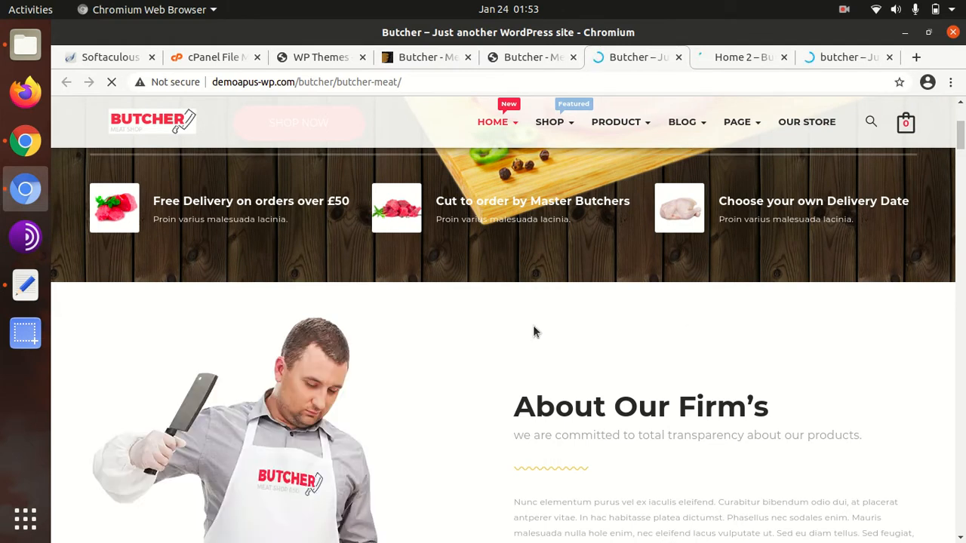
scroll(494, 359, down, 5)
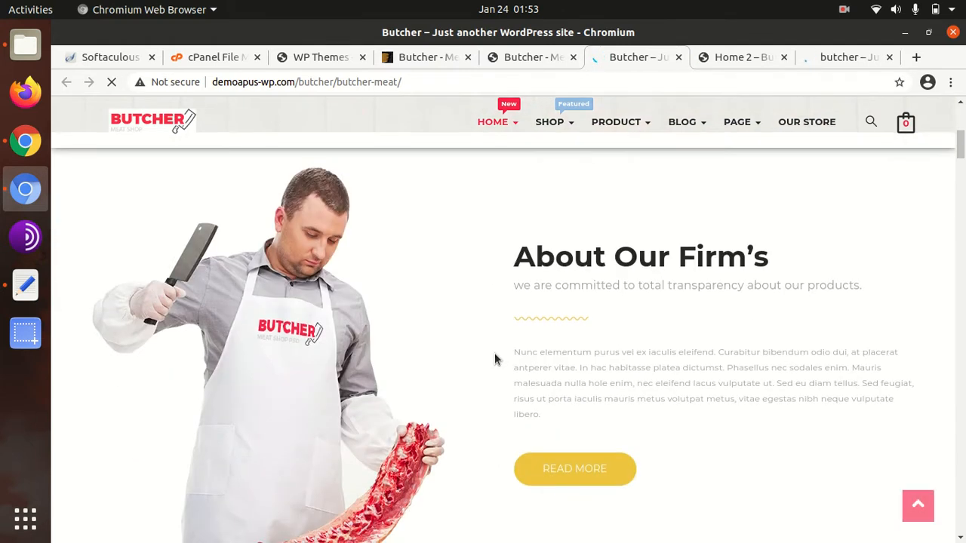
scroll(494, 359, down, 6)
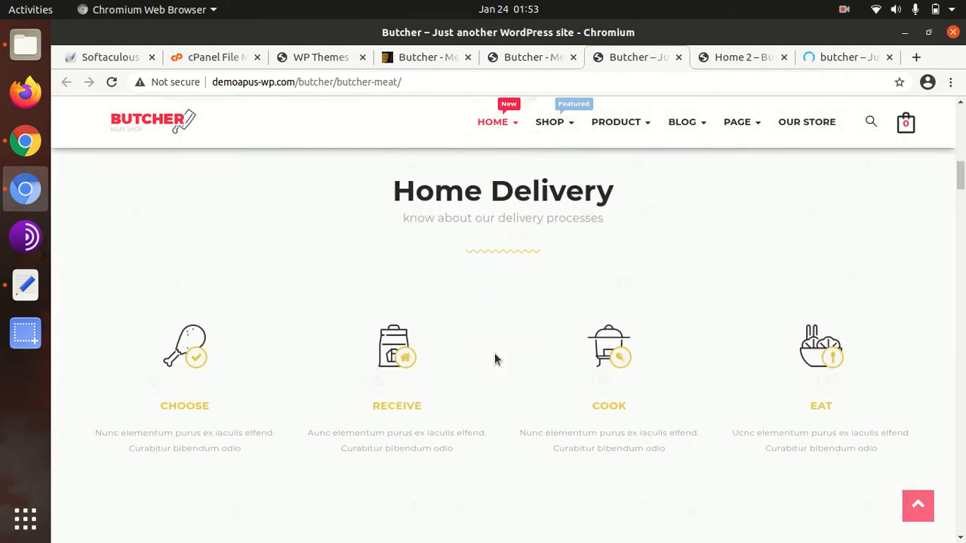
scroll(504, 334, down, 7)
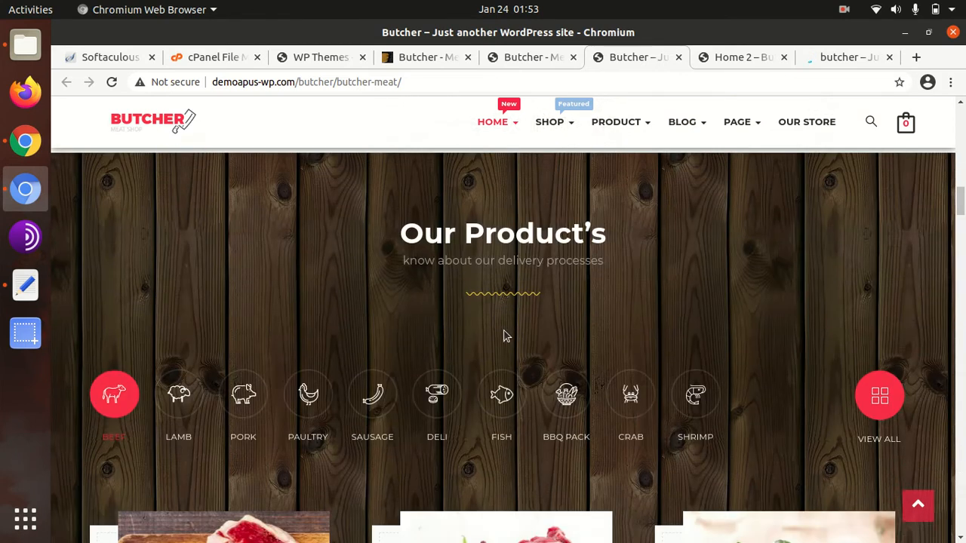
scroll(504, 336, down, 10)
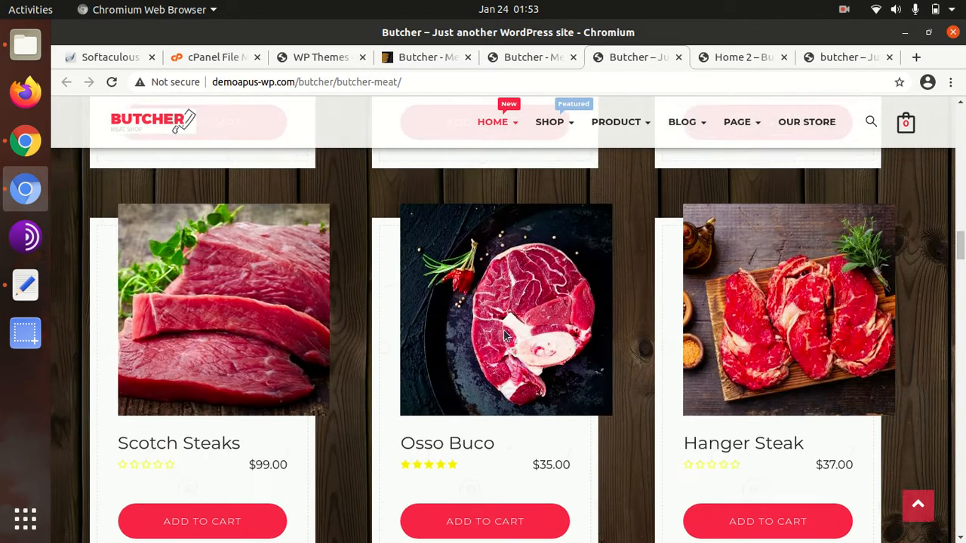
scroll(504, 336, down, 9)
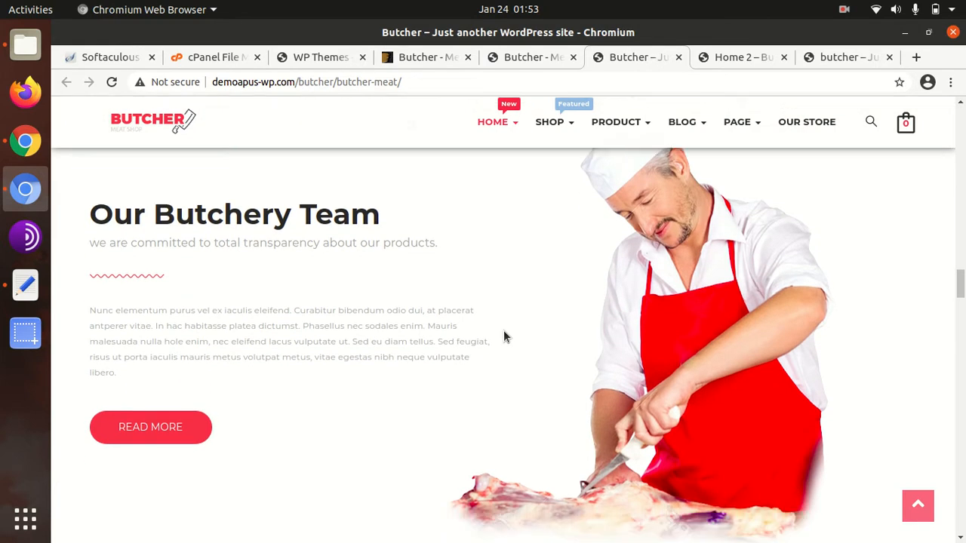
scroll(504, 336, down, 6)
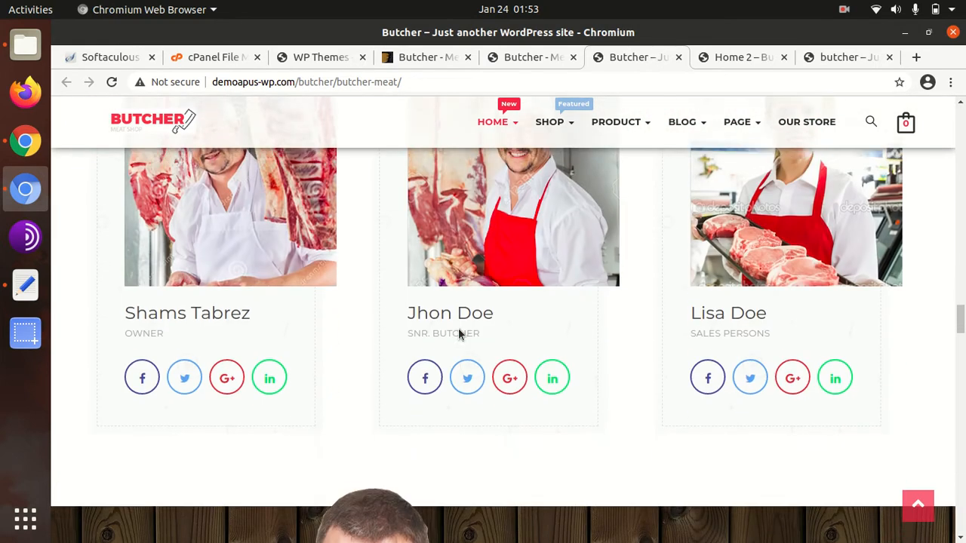
scroll(445, 323, down, 10)
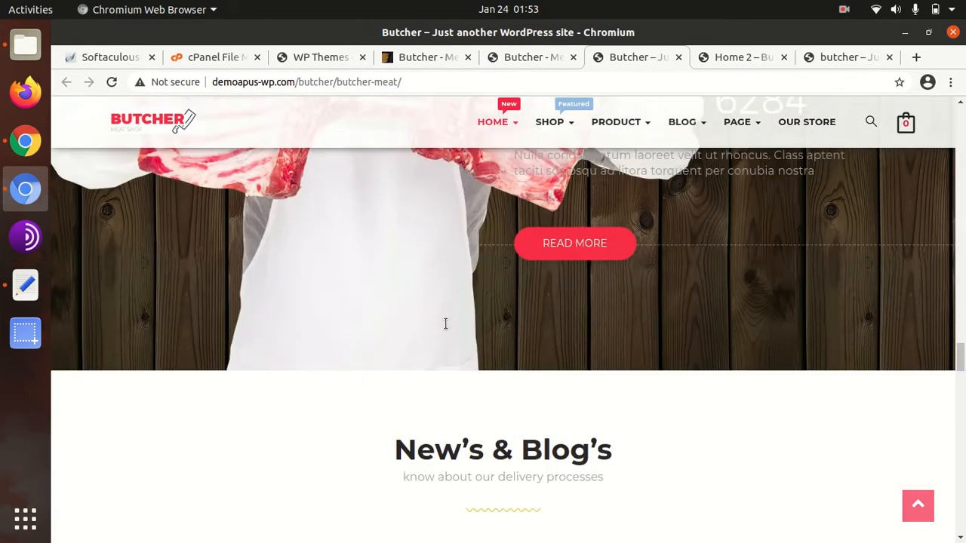
scroll(445, 323, down, 7)
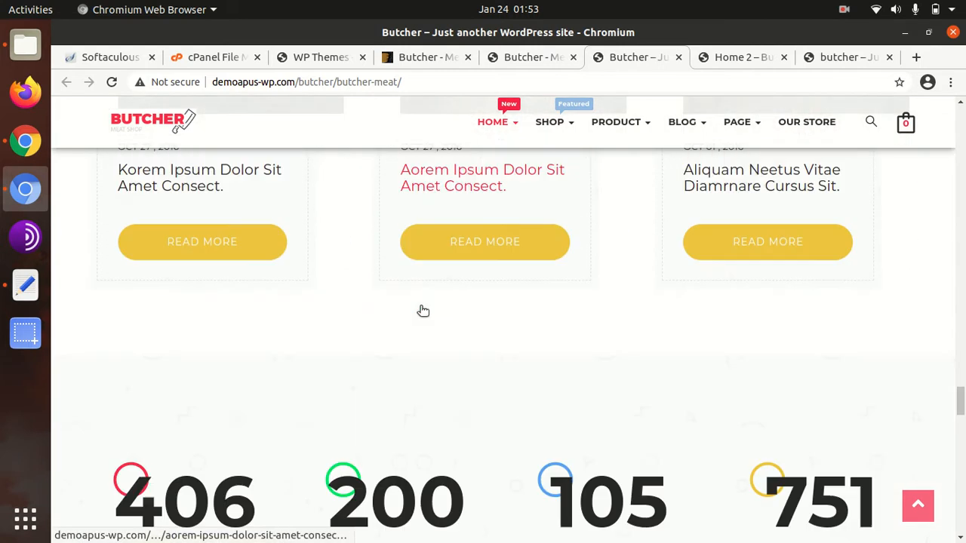
Examine the Home 2 demo page, covering its hero, About Our Firm's, product and Butchery Team sections.
click(729, 59)
scroll(381, 299, down, 2)
scroll(382, 298, up, 2)
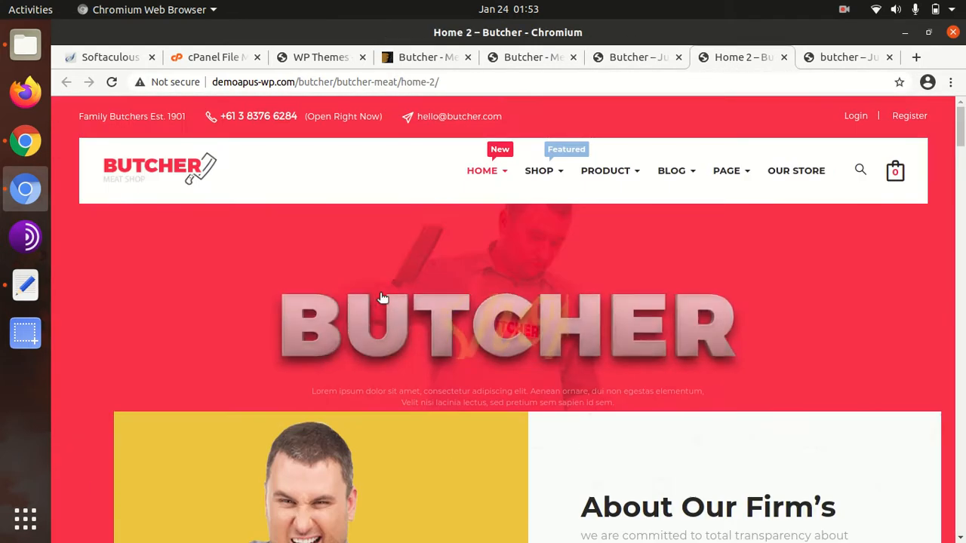
scroll(382, 298, down, 3)
scroll(379, 300, down, 8)
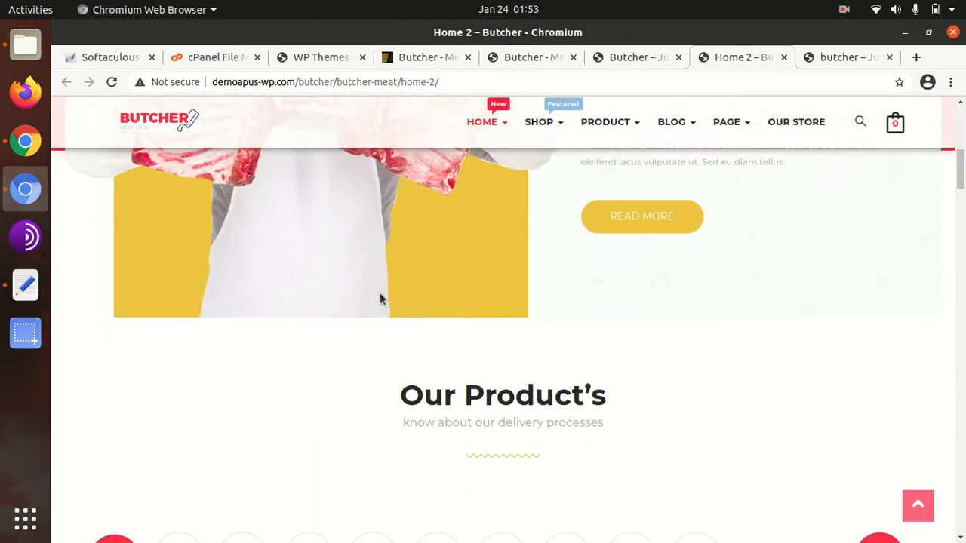
scroll(380, 299, down, 10)
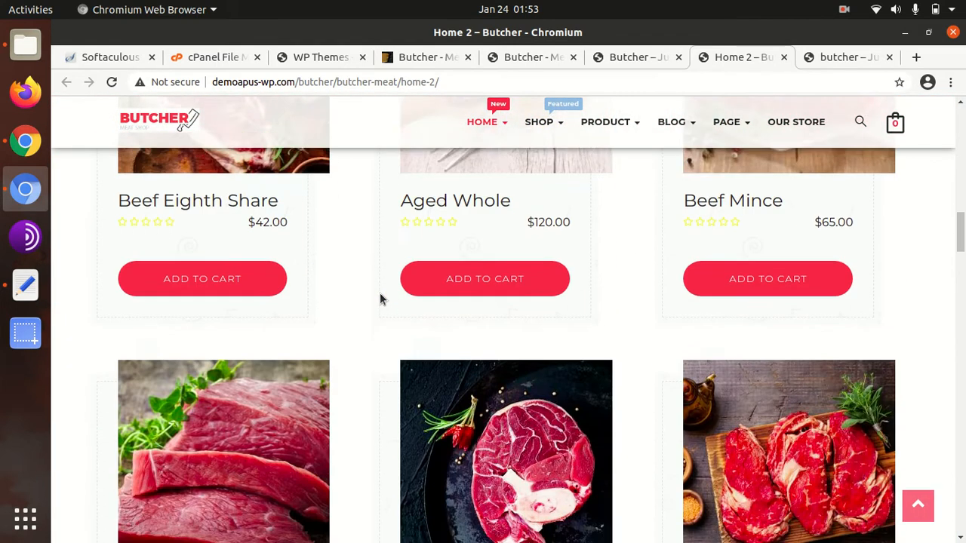
scroll(380, 300, down, 5)
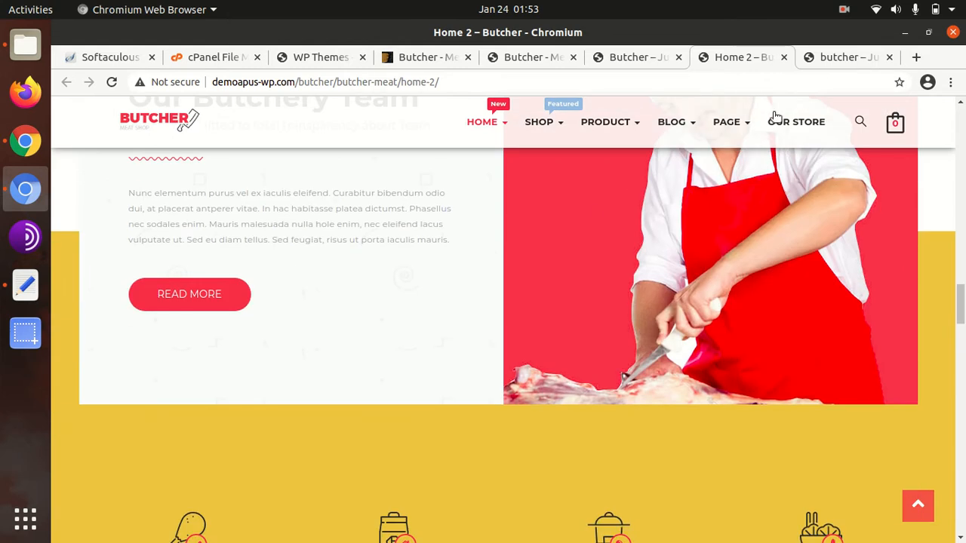
Examine the Home 3 organic shop demo, from its hero slider through the About, Welcome To Organic and product sections.
click(844, 57)
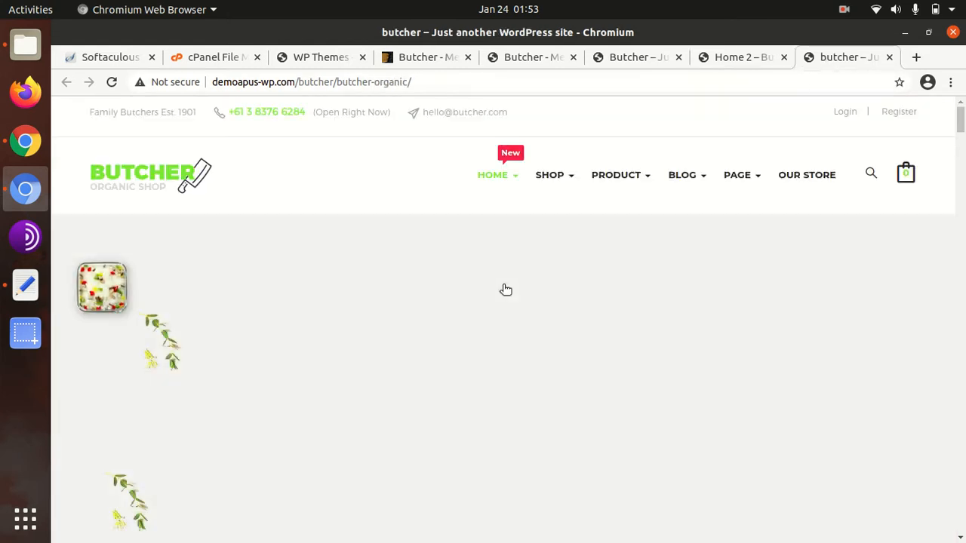
scroll(505, 287, down, 10)
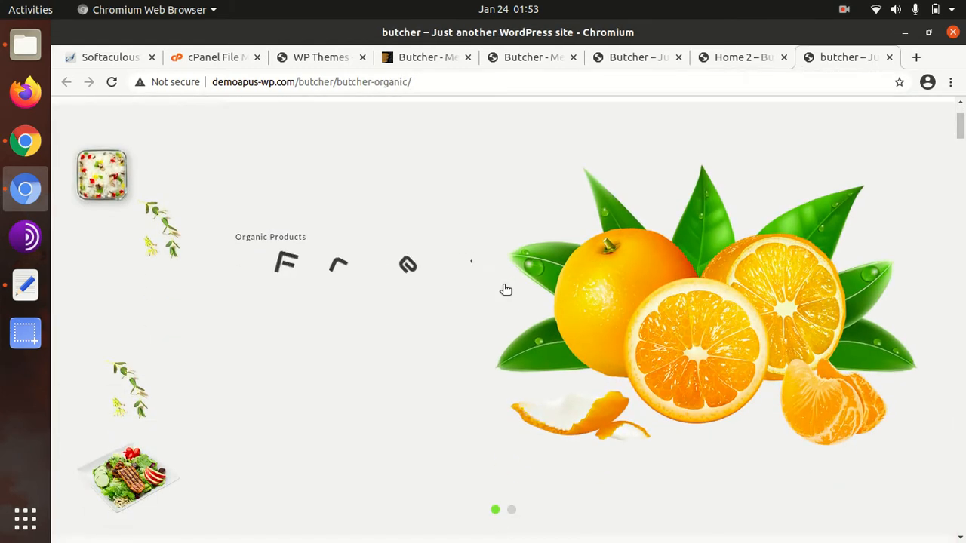
scroll(503, 287, up, 3)
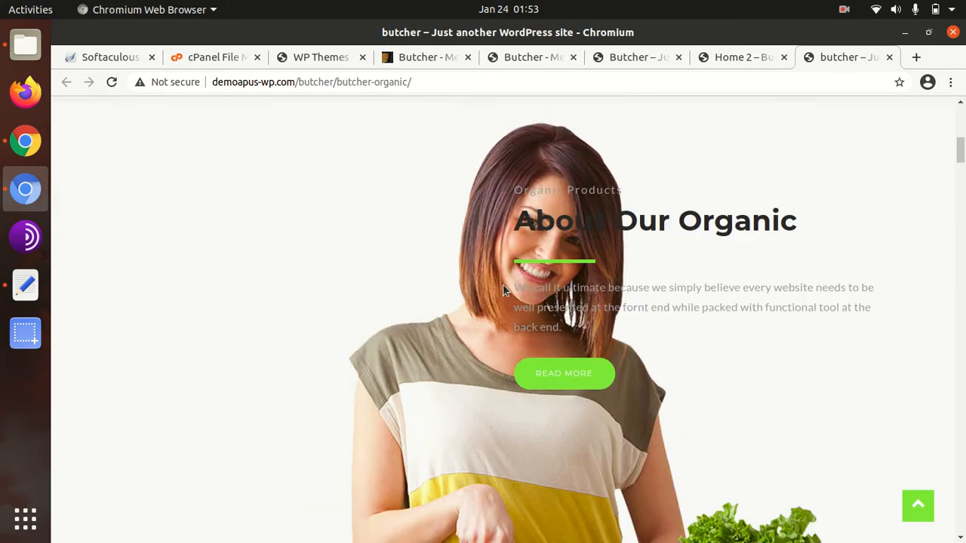
scroll(534, 259, down, 12)
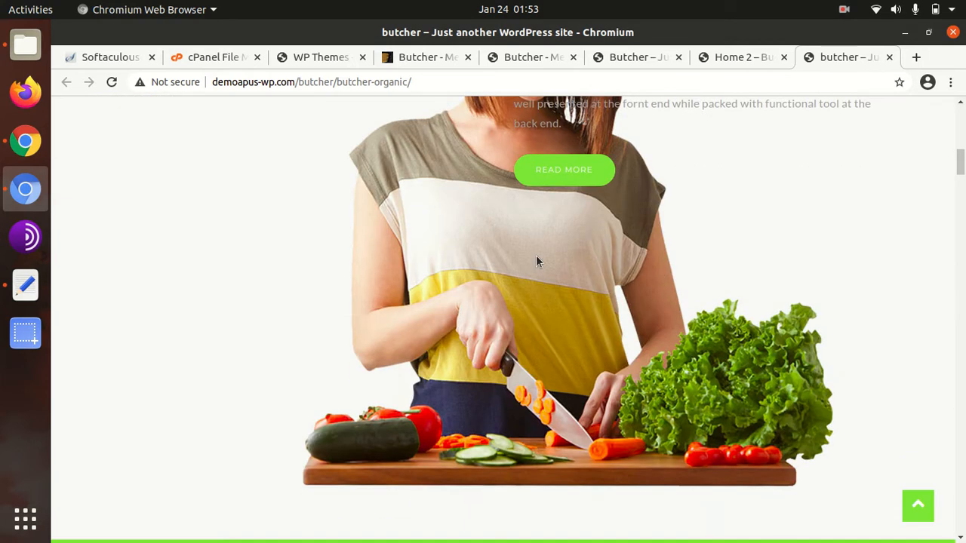
scroll(536, 258, down, 6)
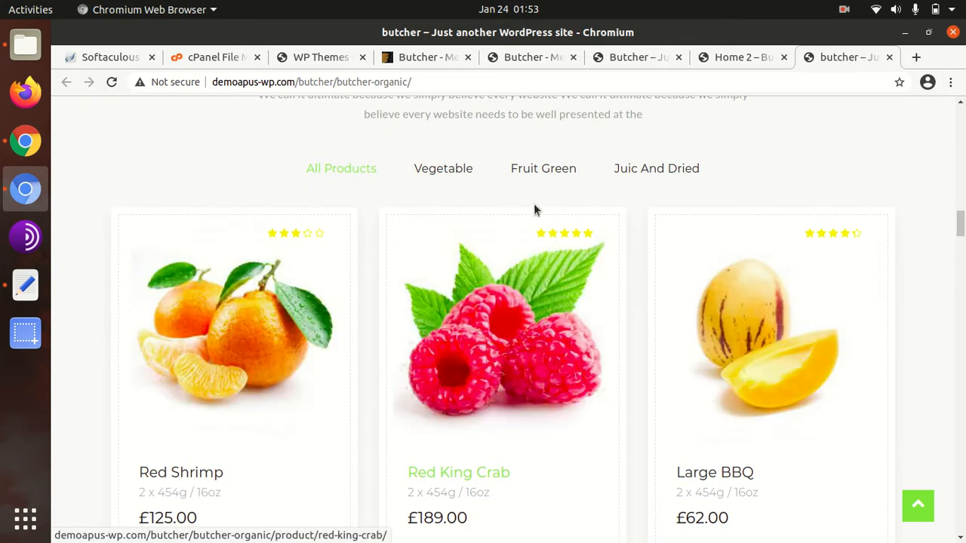
scroll(519, 221, up, 6)
scroll(518, 221, up, 8)
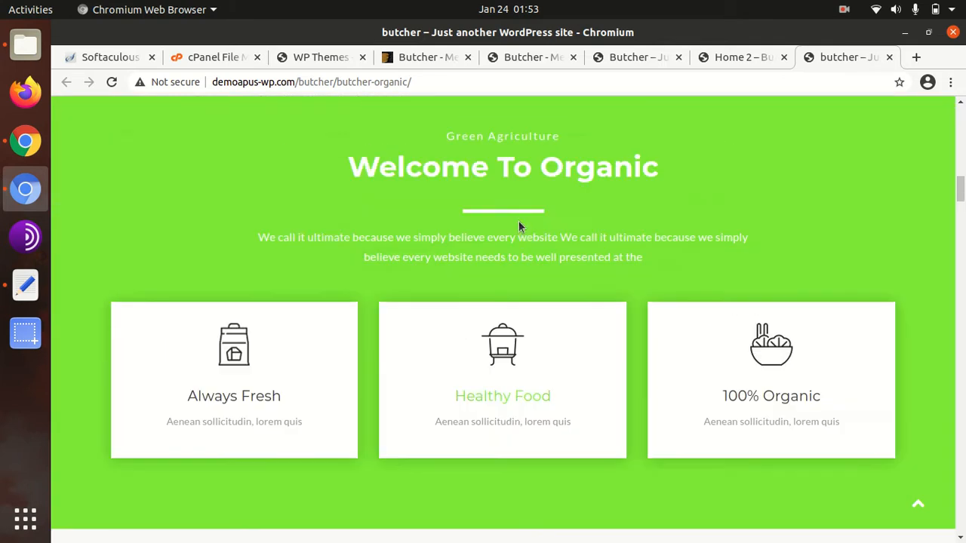
scroll(518, 221, up, 4)
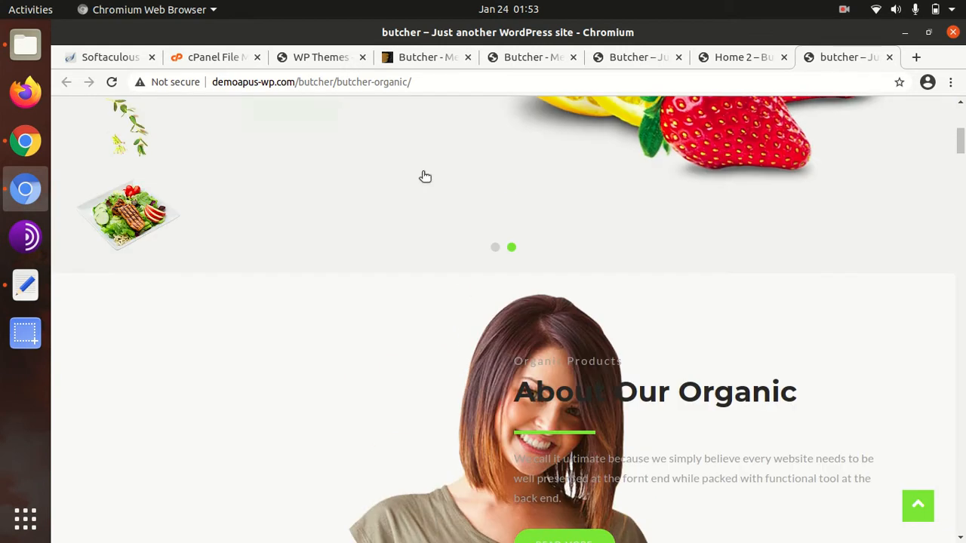
Switch to the Files app and look through the downloaded butcher package's guides, licensing and samples folders and its two theme zips.
click(319, 60)
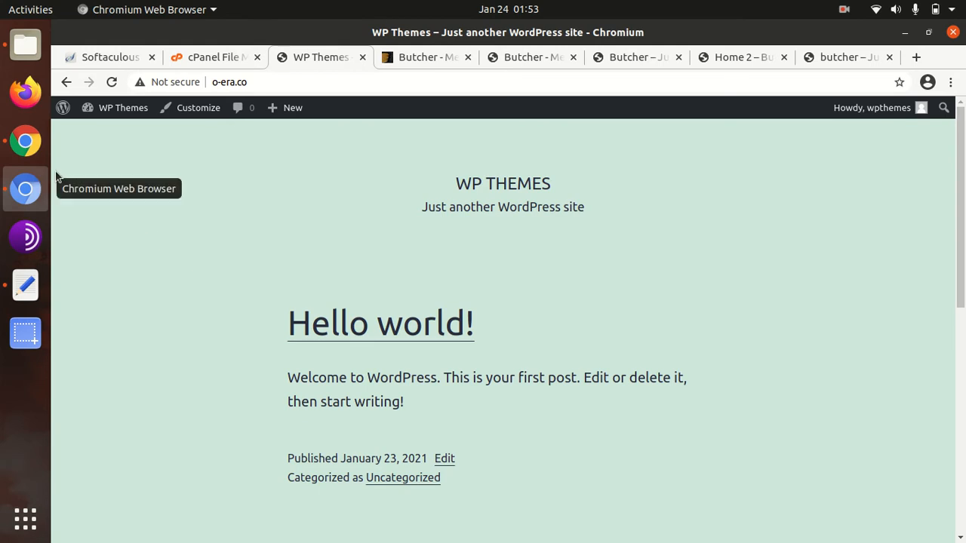
click(25, 47)
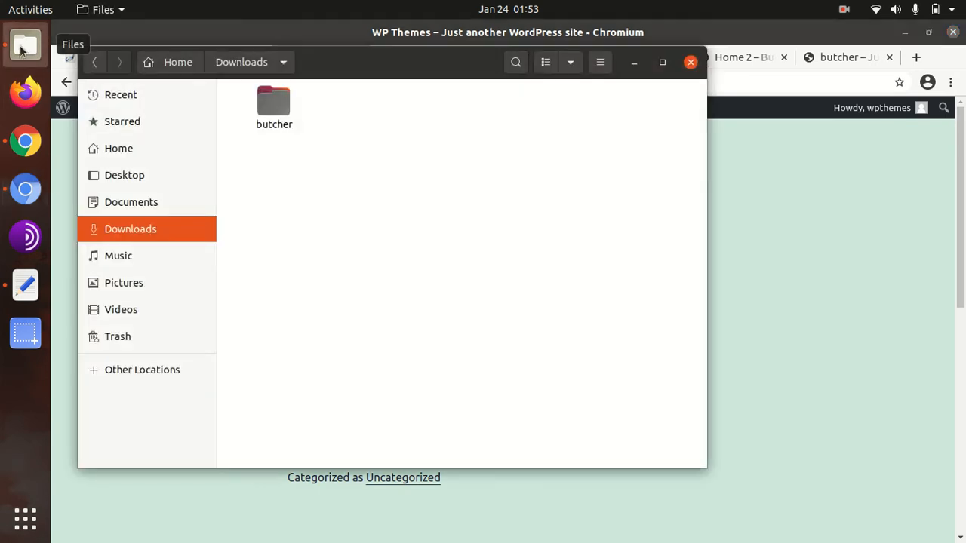
double_click(264, 107)
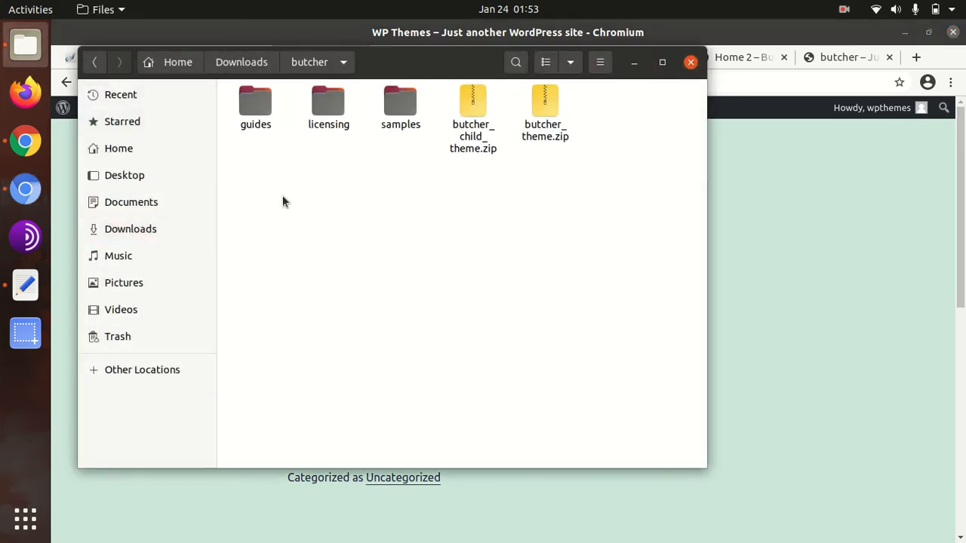
click(251, 117)
click(325, 121)
click(407, 125)
click(552, 137)
click(487, 130)
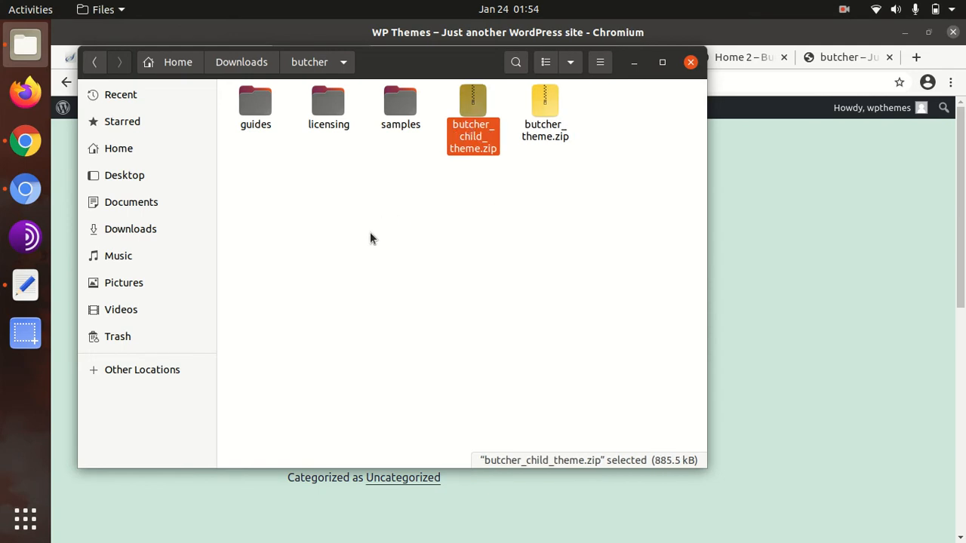
click(635, 63)
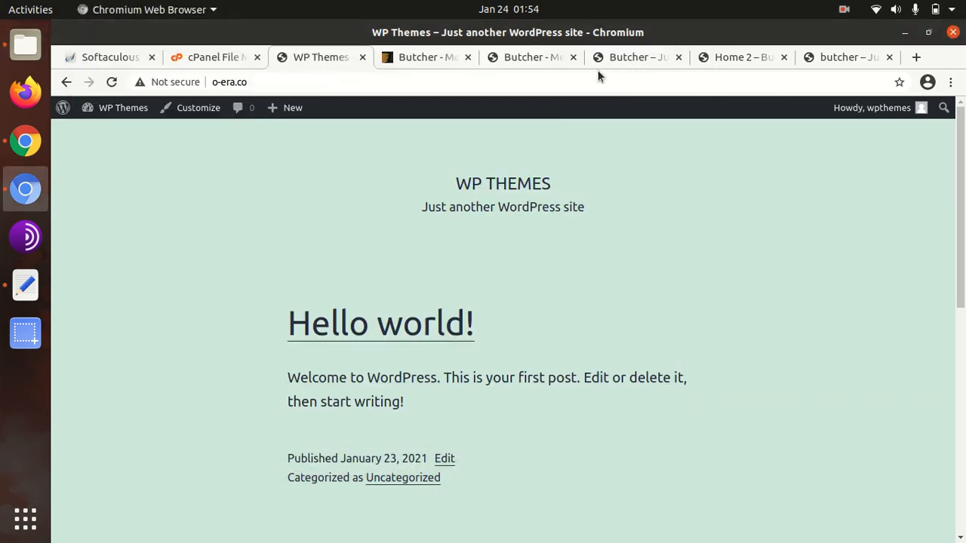
Open the theme upload form on the WordPress site's Add Themes page.
mouse_move(149, 110)
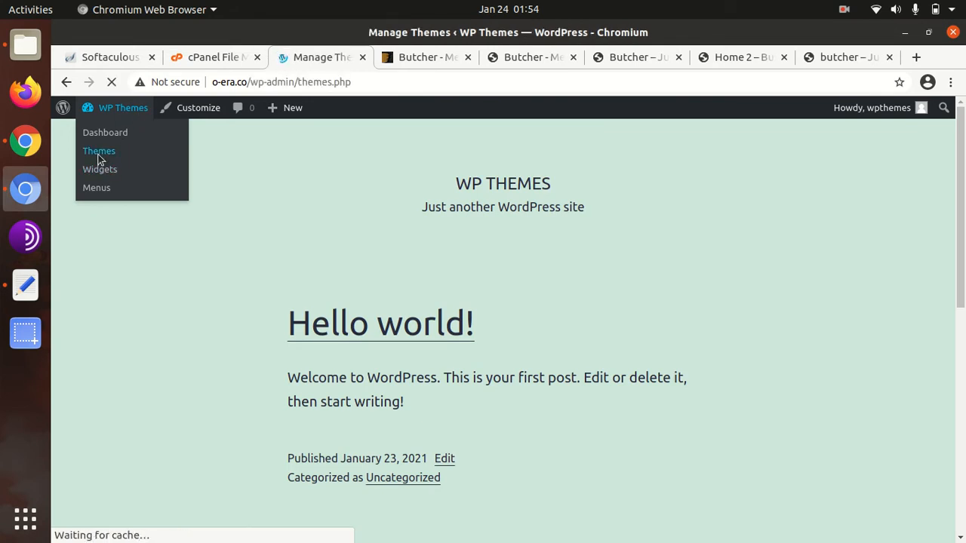
scroll(181, 186, up, 2)
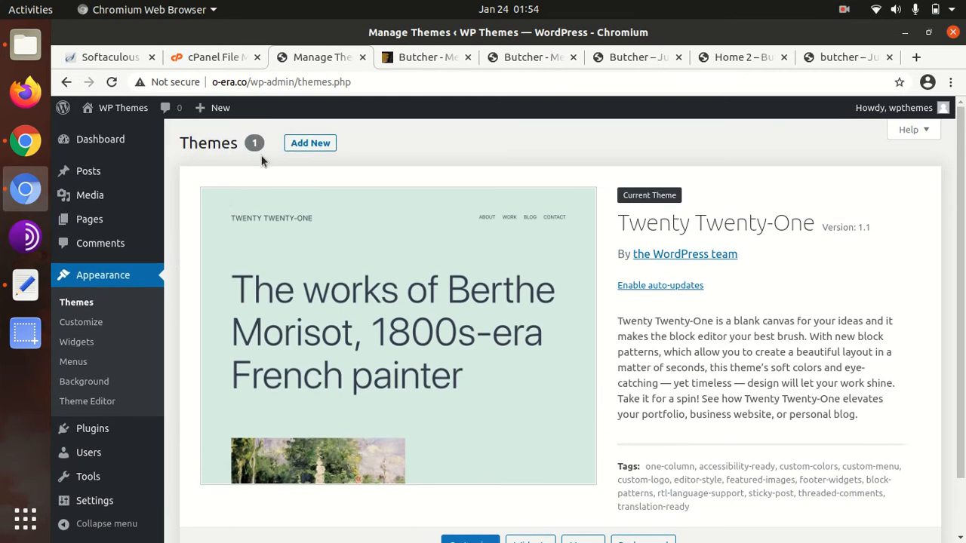
click(296, 147)
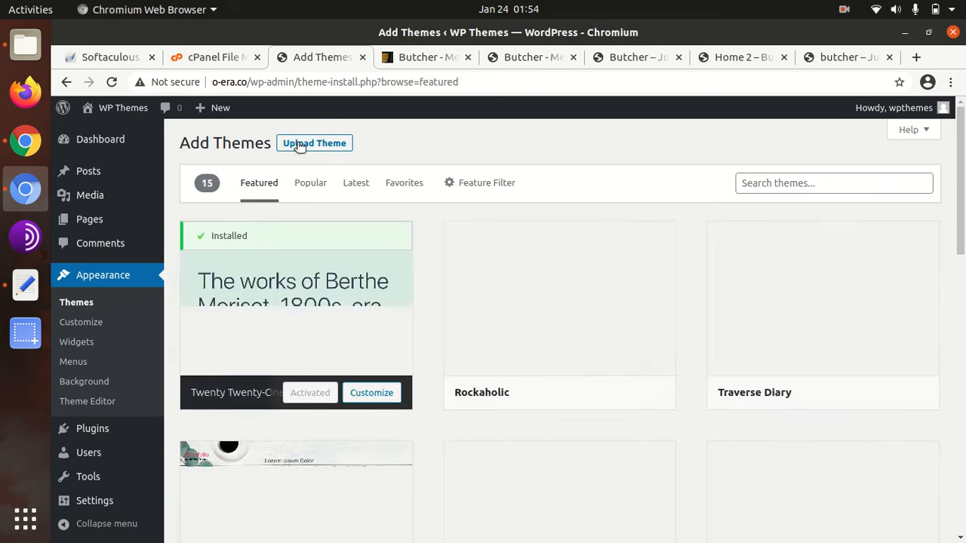
click(300, 146)
click(466, 274)
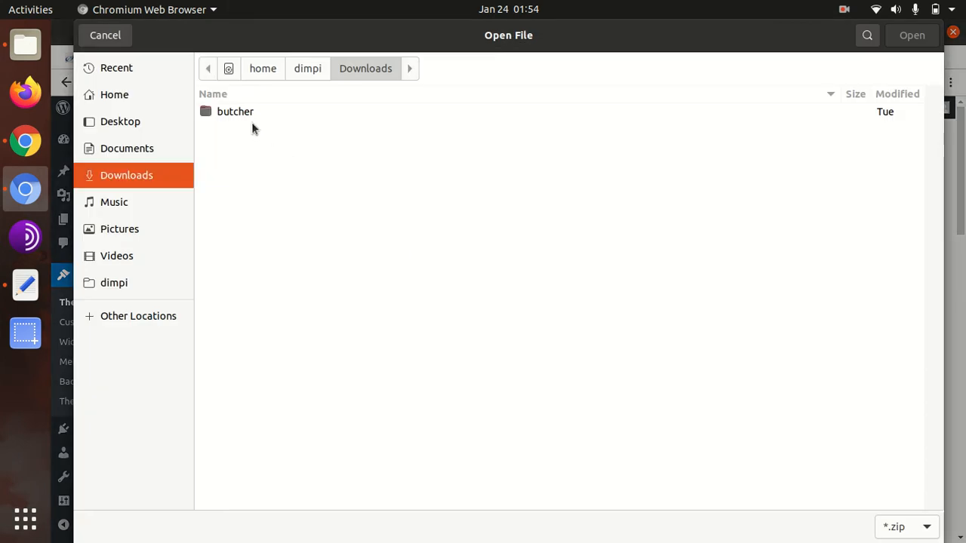
double_click(249, 114)
click(246, 176)
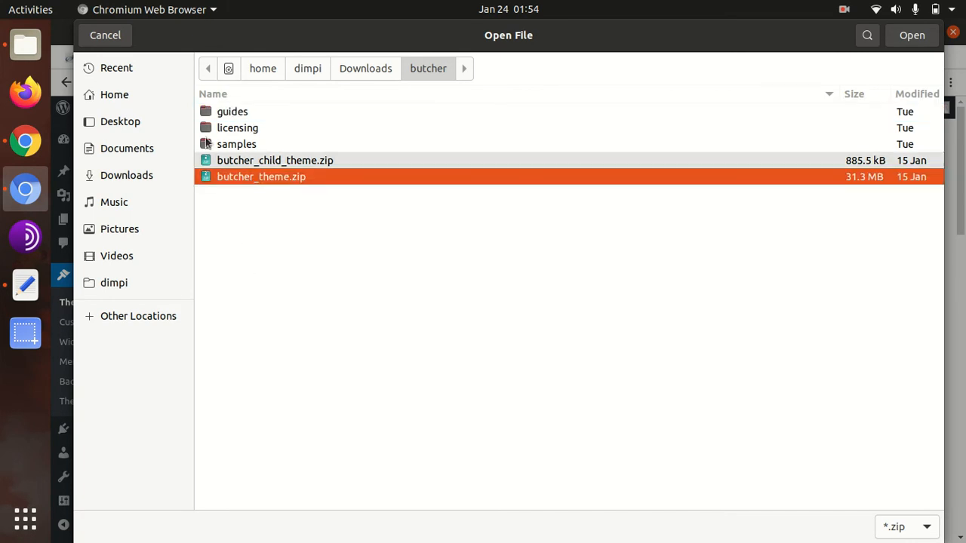
click(112, 36)
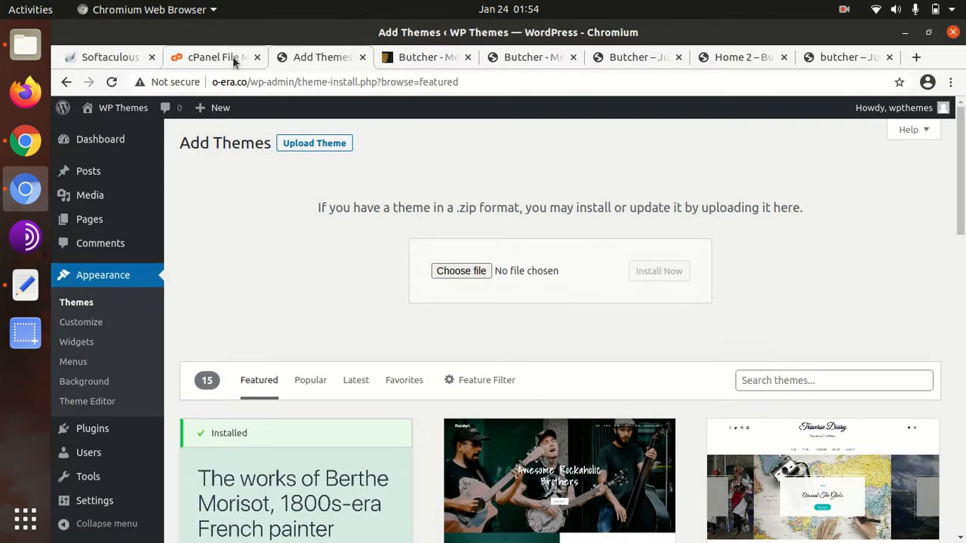
Switch to cPanel File Manager, upload butcher_theme.zip from Downloads/butcher into o-era.co/wp-content/themes, and return to that folder.
click(215, 57)
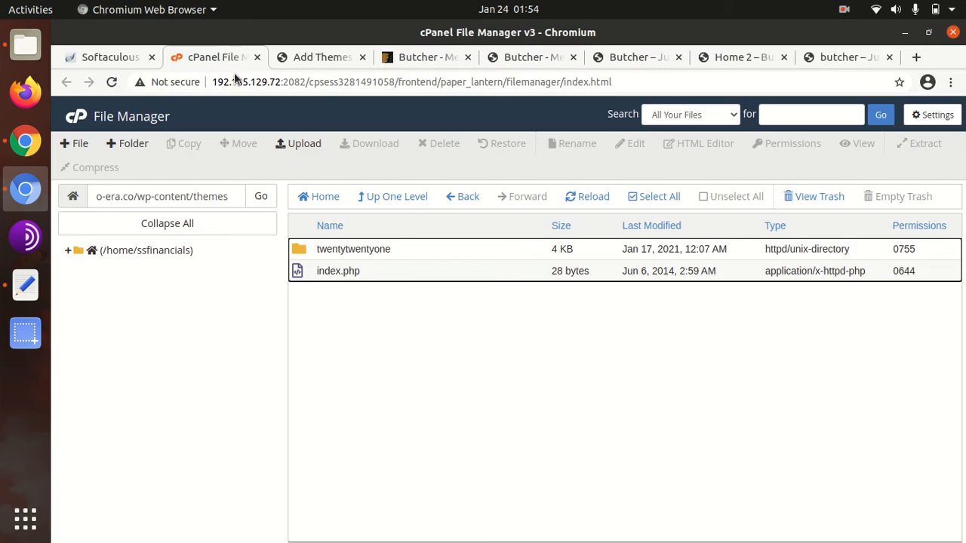
click(302, 145)
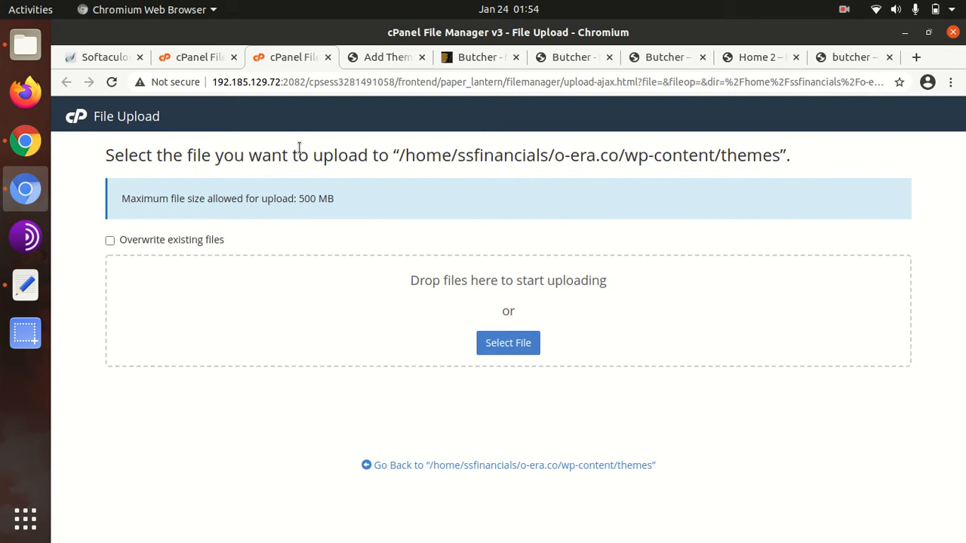
click(480, 340)
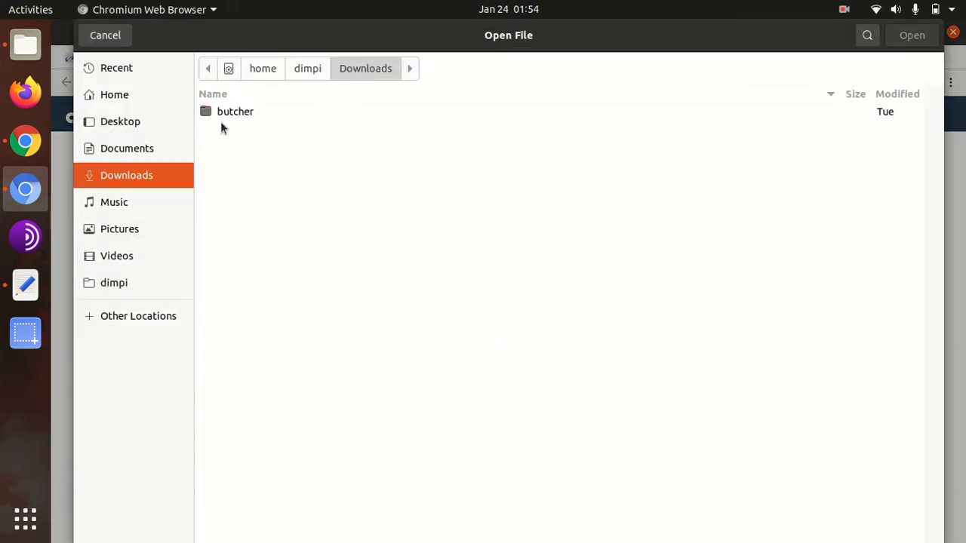
click(220, 116)
double_click(221, 115)
click(236, 179)
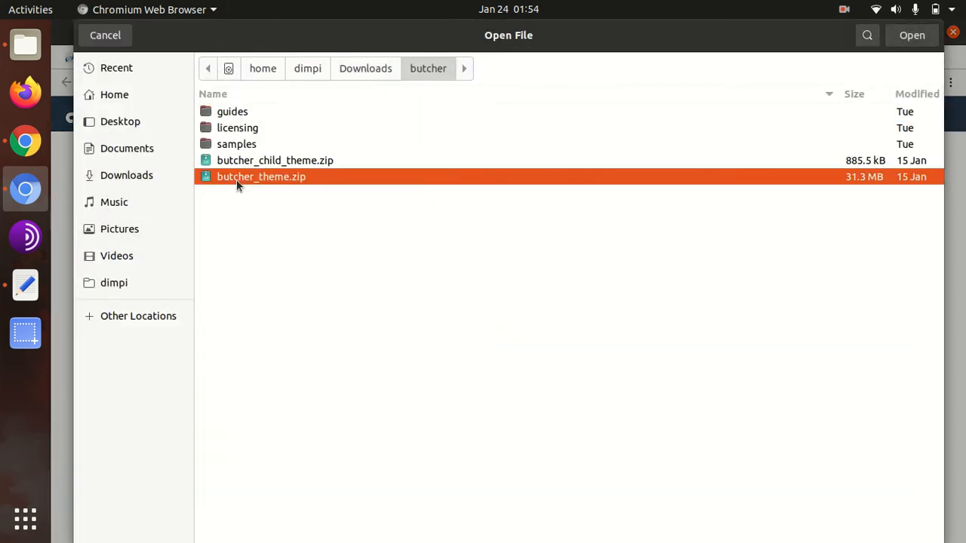
click(898, 40)
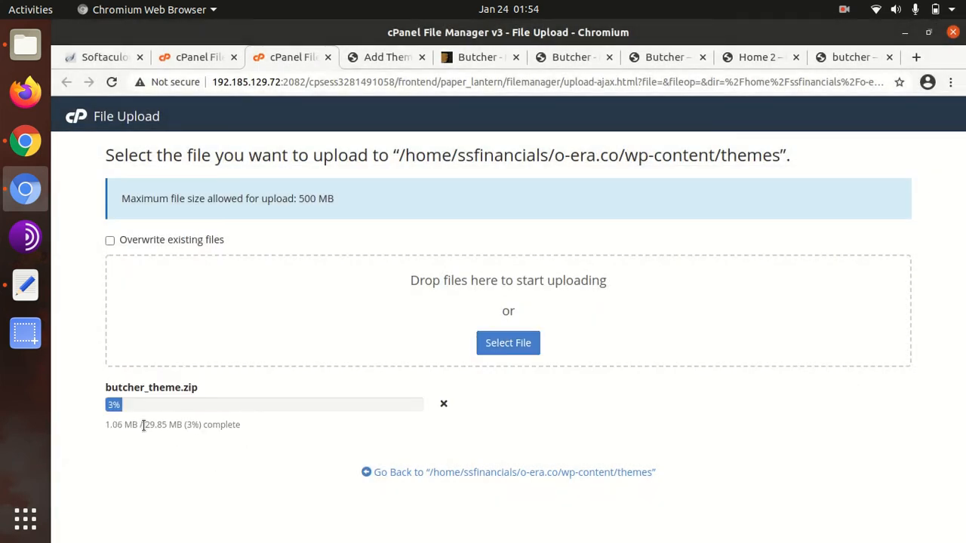
drag(144, 425, 173, 426)
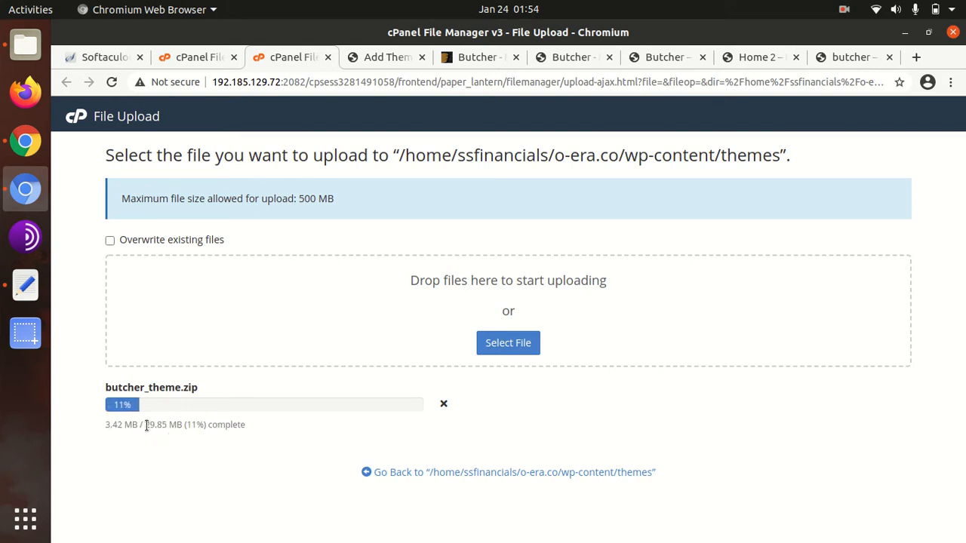
drag(147, 425, 178, 427)
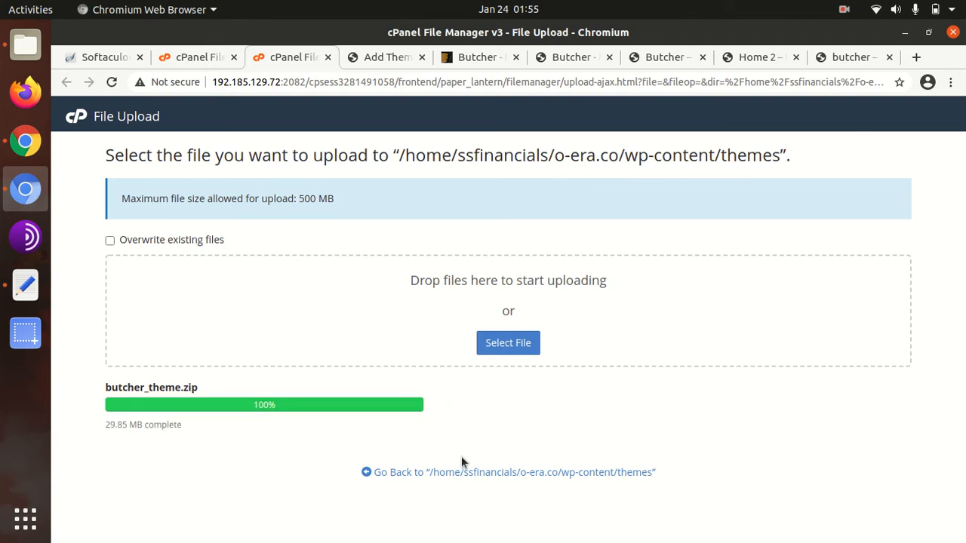
click(476, 472)
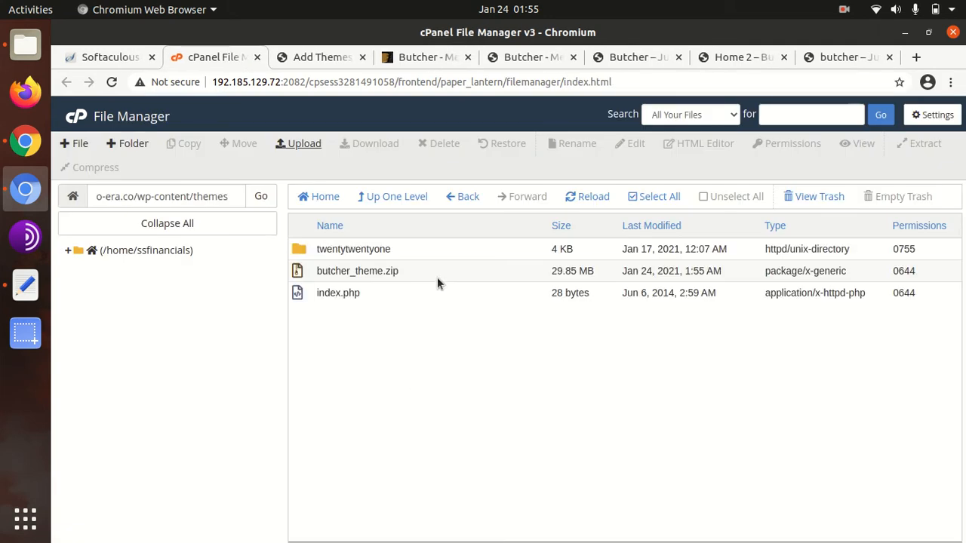
Extract butcher_theme.zip into the o-era.co/wp-content/themes folder and look through the contents of the extracted butcher folder.
click(438, 273)
right_click(438, 273)
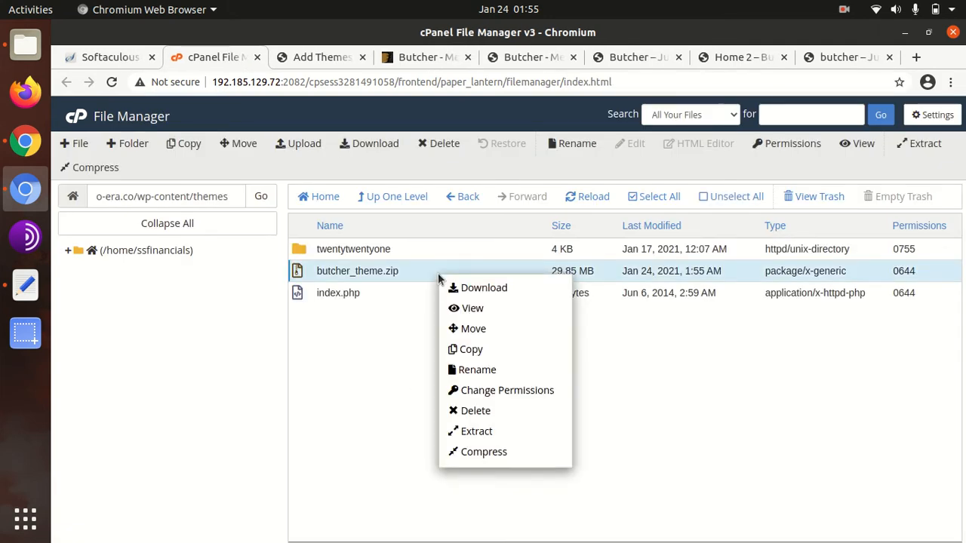
click(470, 433)
click(609, 388)
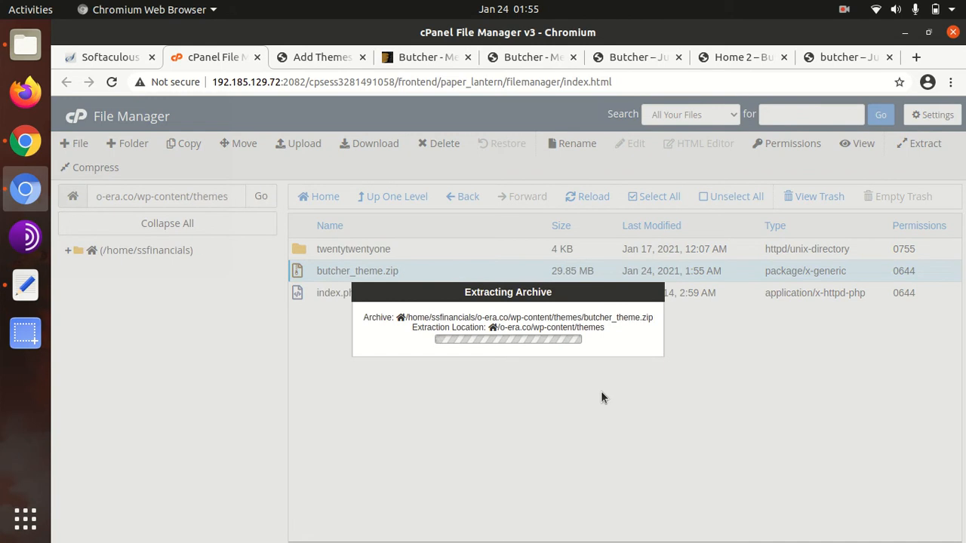
click(748, 468)
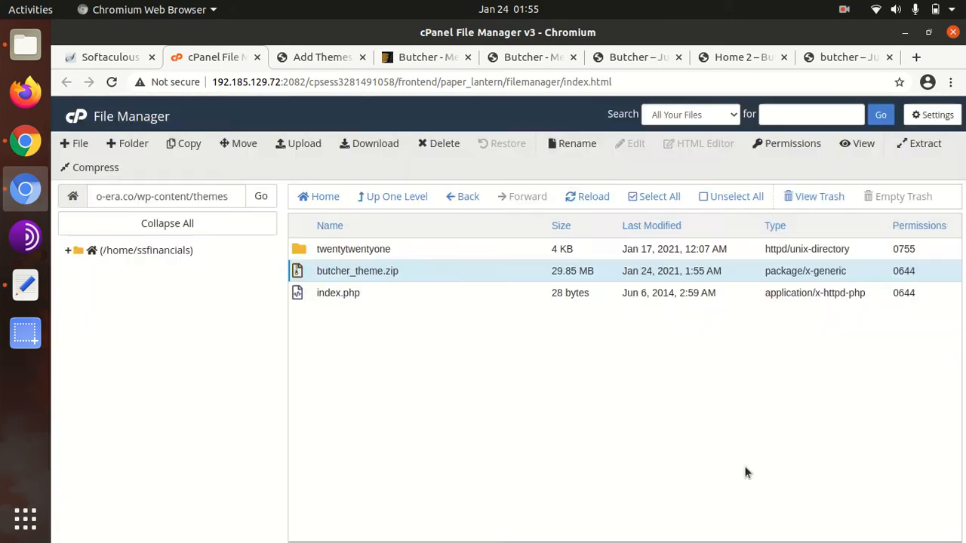
click(573, 198)
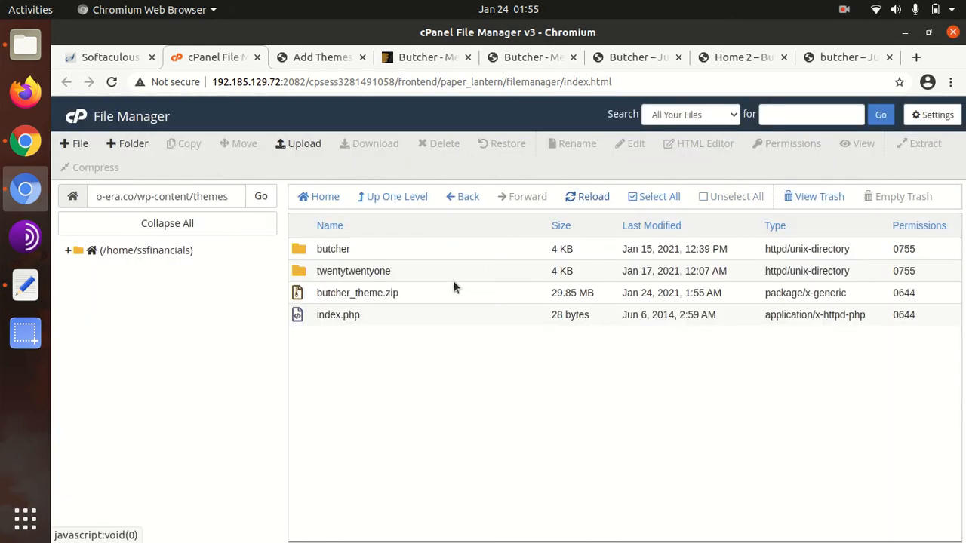
double_click(396, 250)
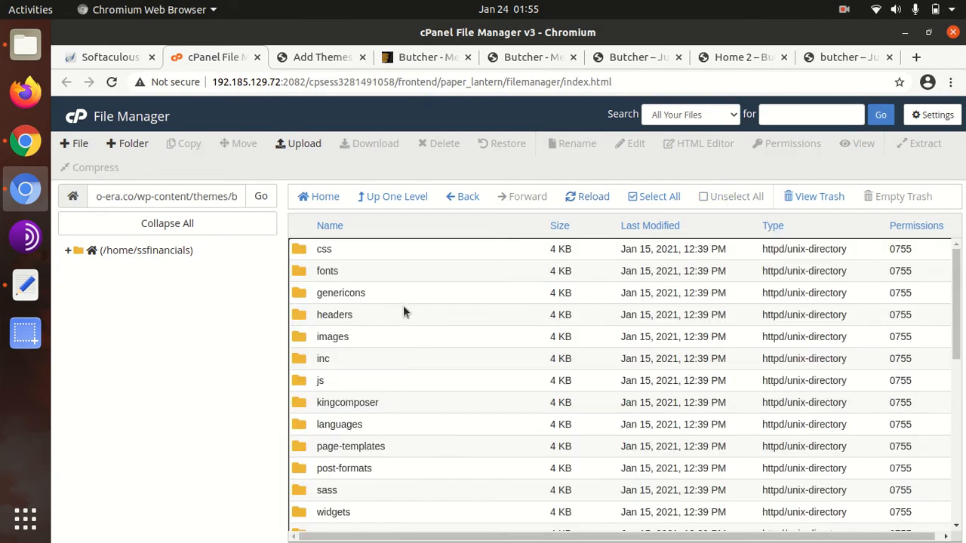
scroll(370, 268, down, 5)
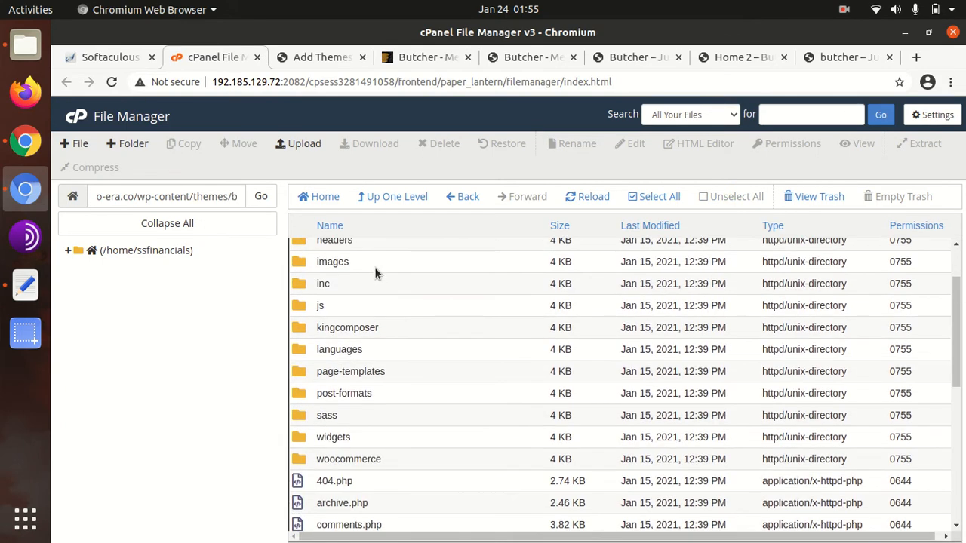
scroll(383, 288, up, 3)
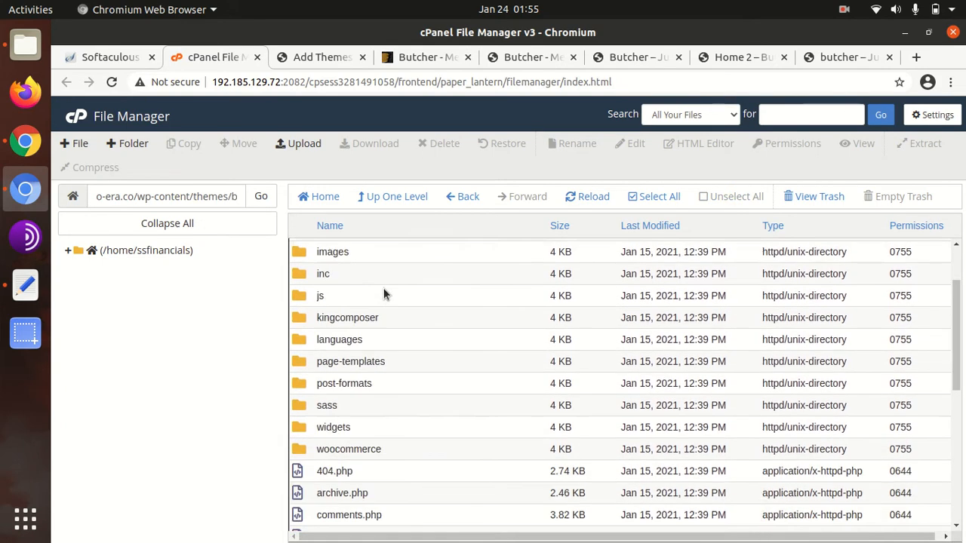
scroll(383, 288, down, 5)
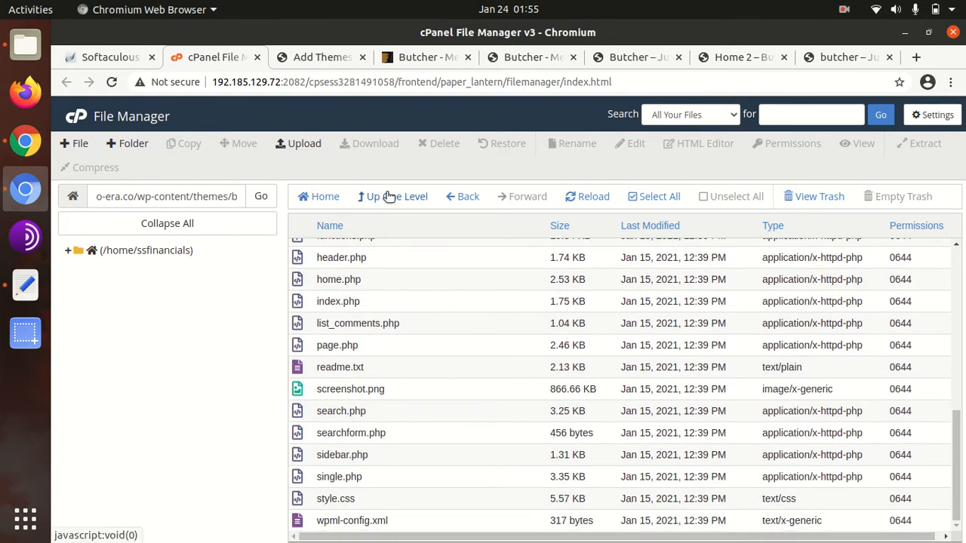
Go back up to the themes folder and permanently delete butcher_theme.zip, skipping the trash.
click(390, 200)
click(412, 300)
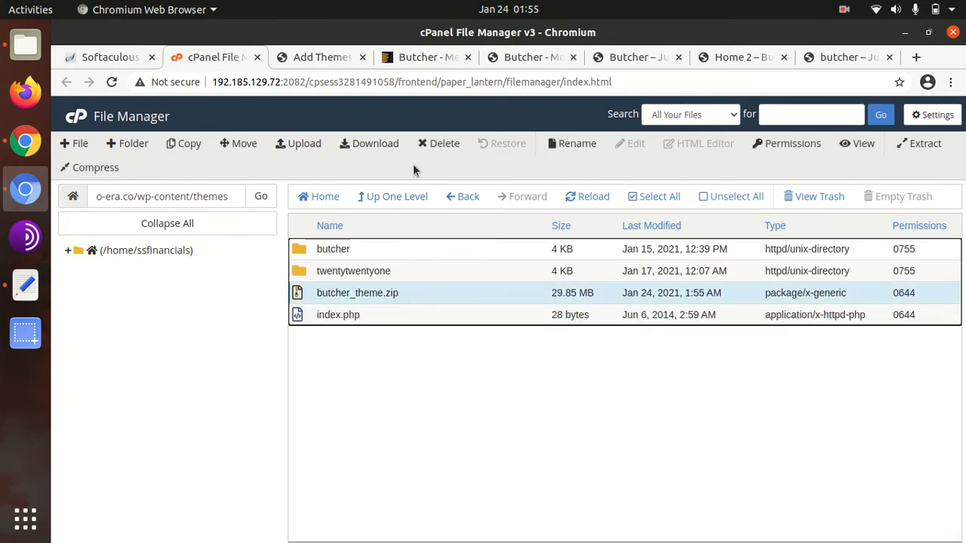
click(425, 144)
click(362, 324)
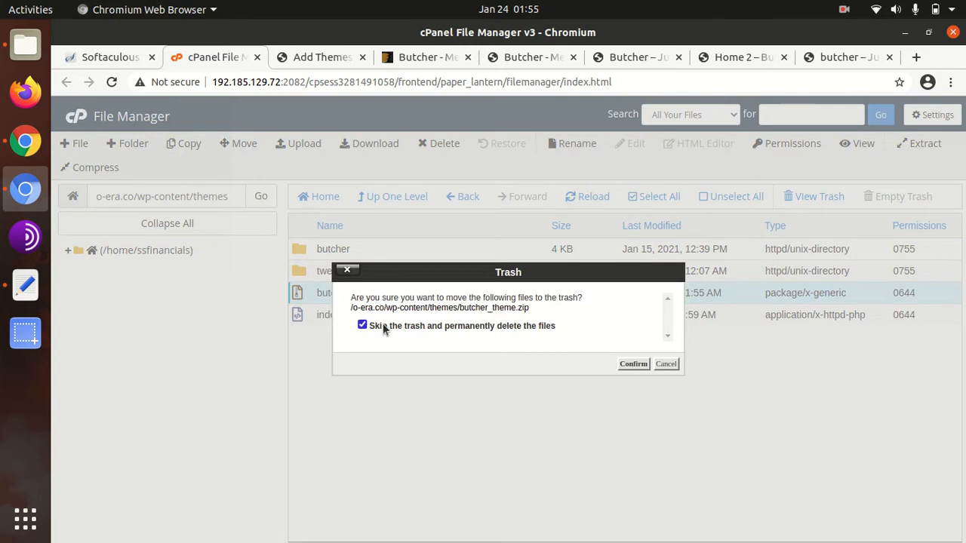
click(632, 365)
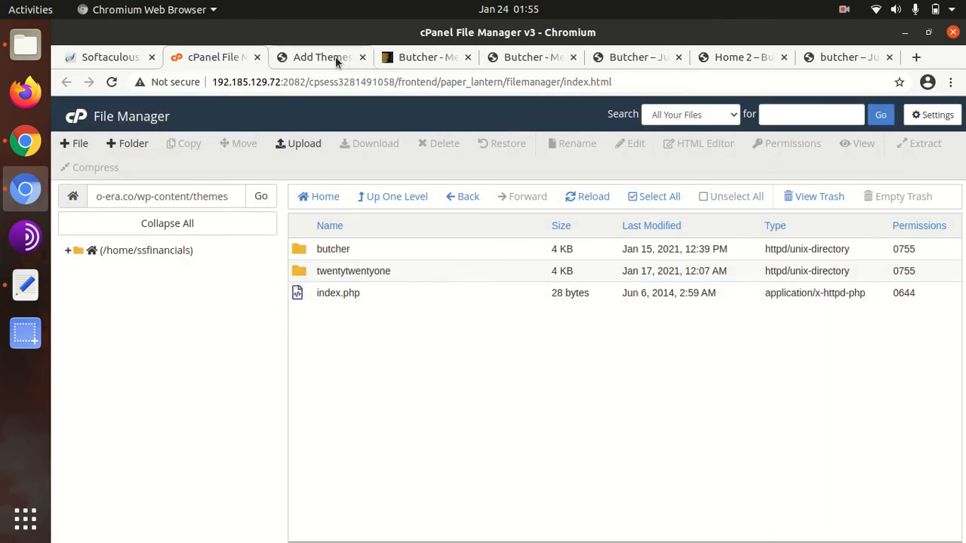
Review the Butcher theme's details on the WordPress Themes page and activate the theme.
click(333, 57)
click(82, 303)
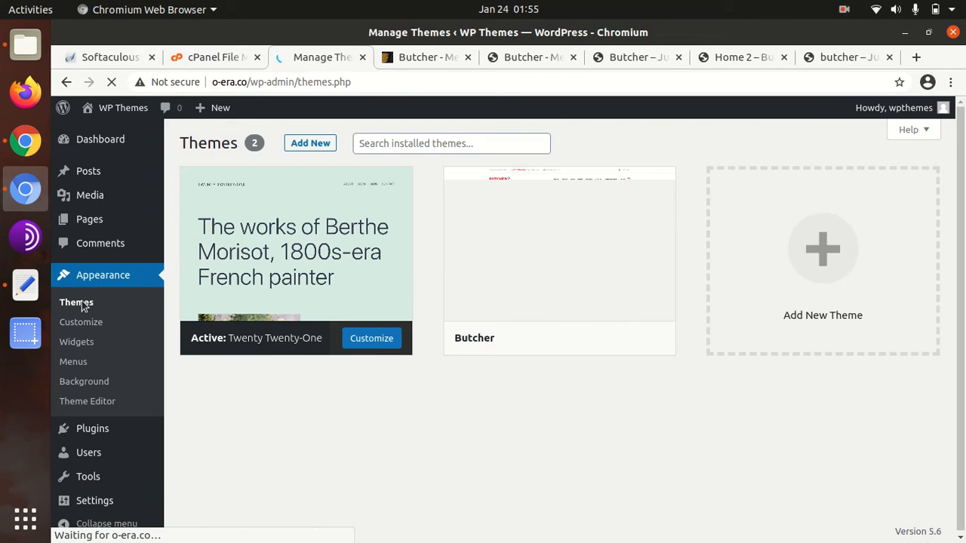
mouse_move(468, 300)
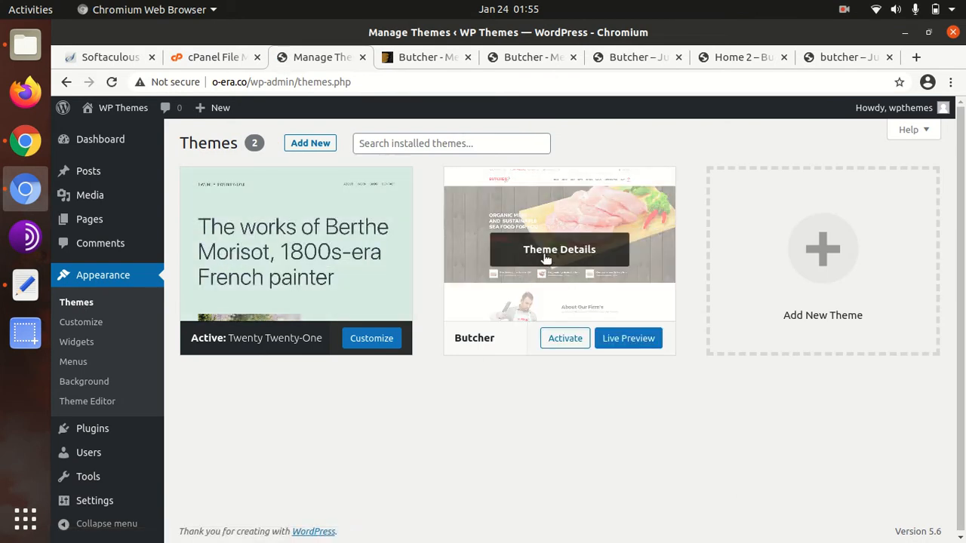
click(544, 254)
drag(615, 208, 762, 218)
click(761, 218)
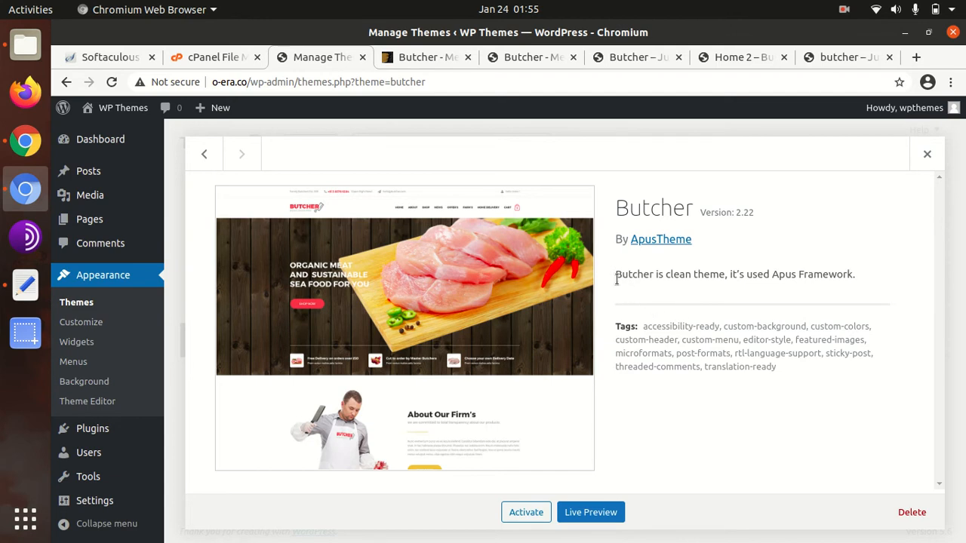
drag(616, 277, 710, 276)
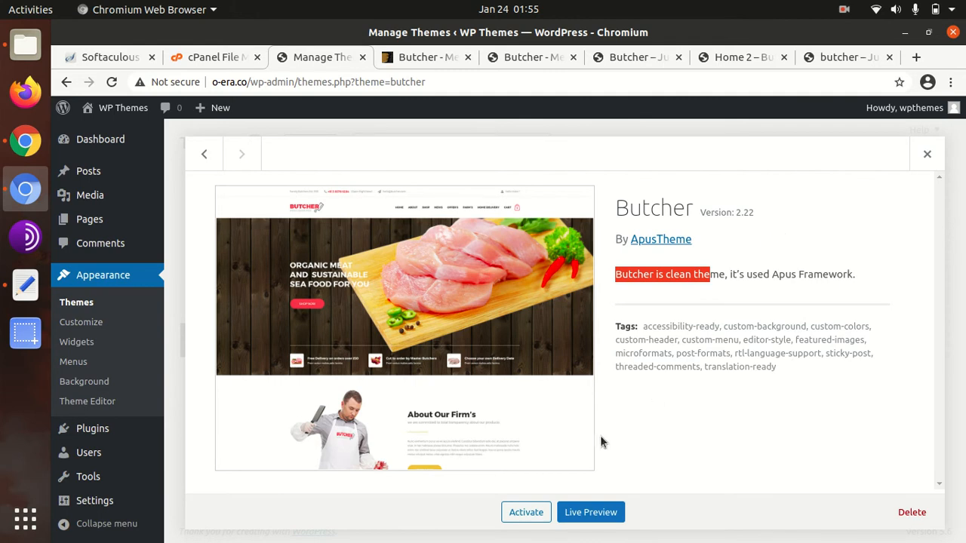
click(541, 513)
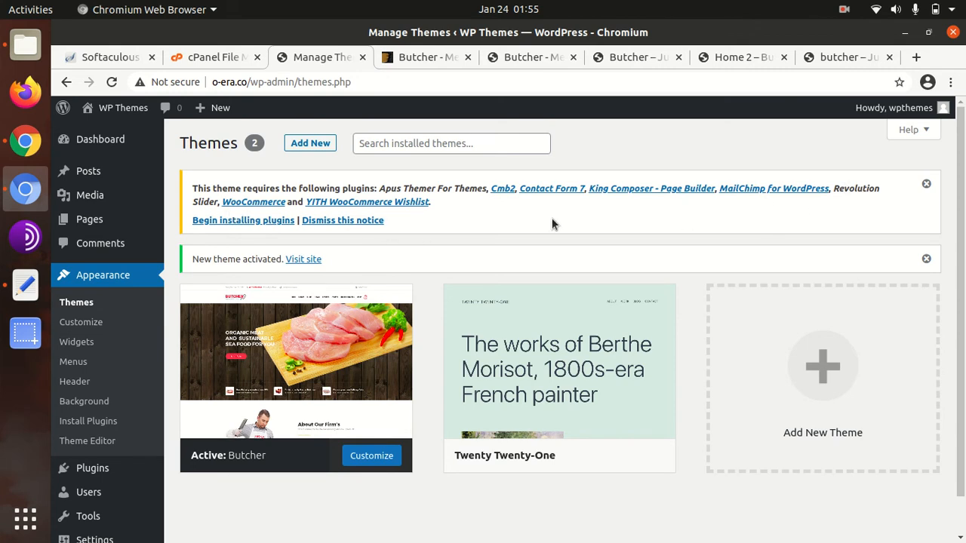
Bulk install all eight plugins that the Butcher theme requires, from Apus Themer For Themes to YITH WooCommerce Wishlist.
click(246, 221)
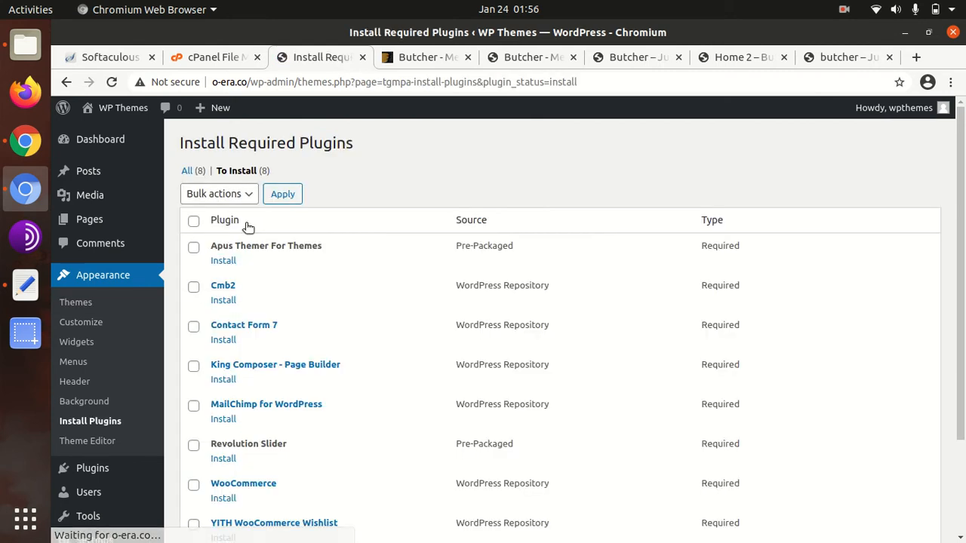
scroll(499, 255, down, 3)
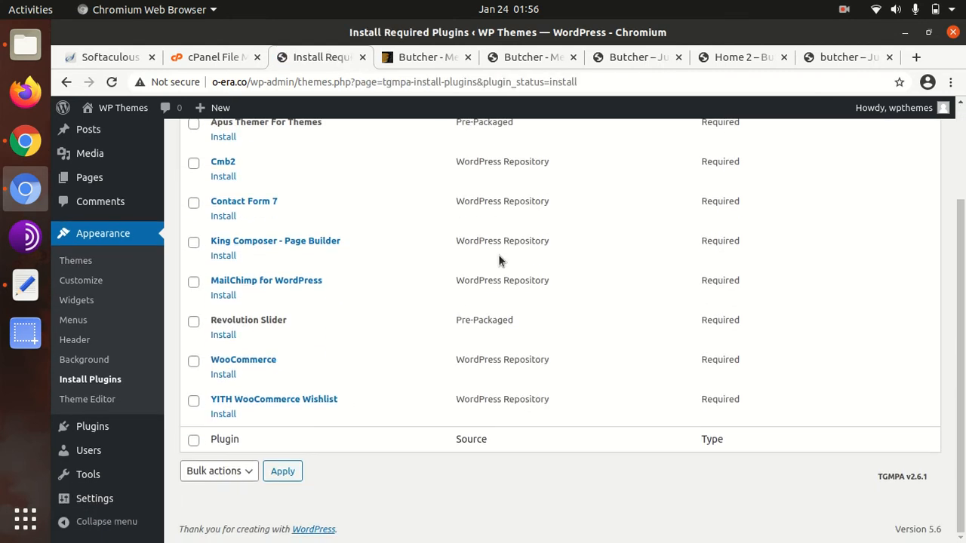
scroll(498, 254, up, 3)
scroll(604, 256, down, 3)
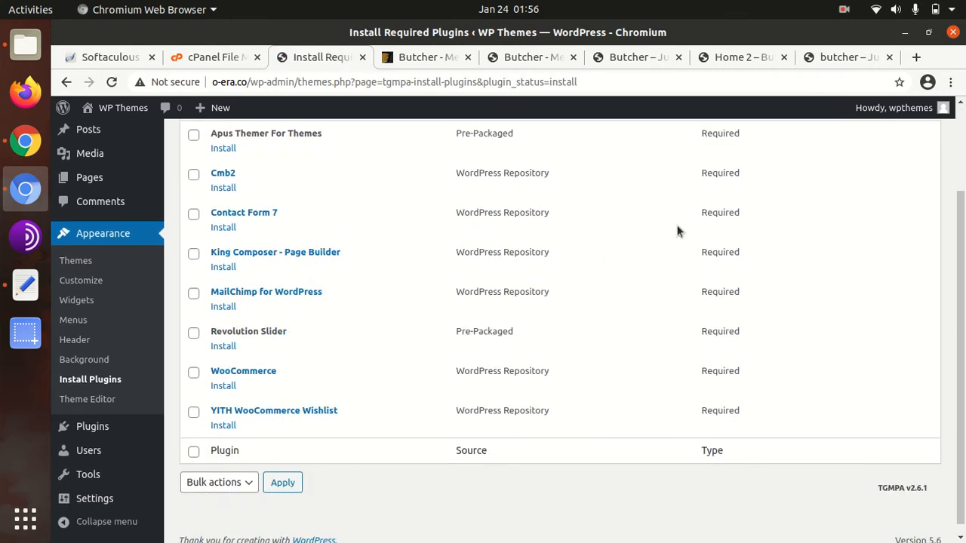
scroll(512, 283, up, 1)
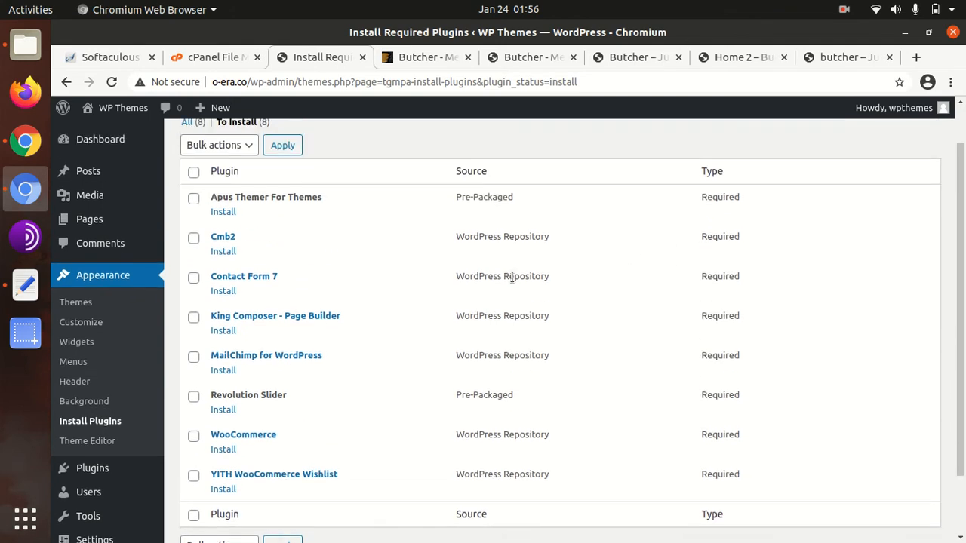
click(194, 172)
click(241, 146)
click(234, 176)
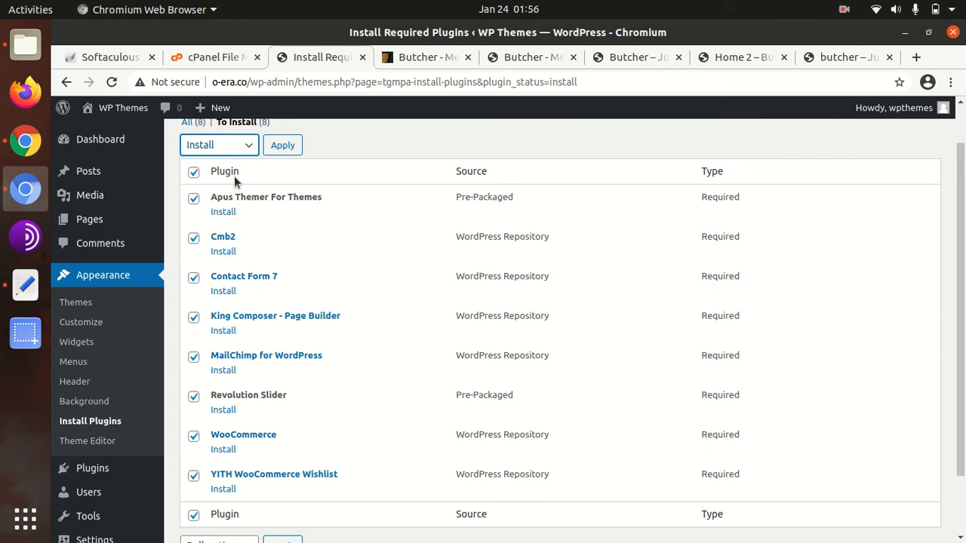
click(281, 147)
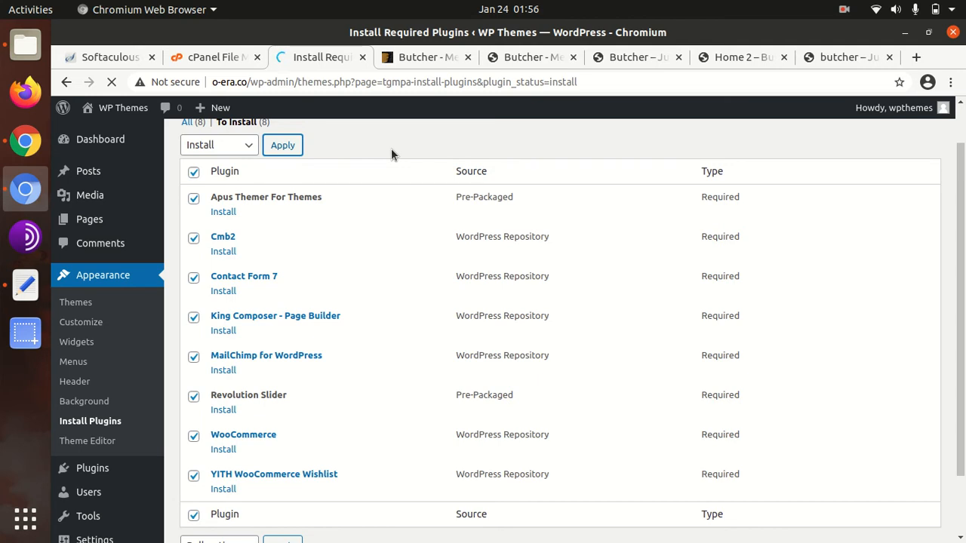
scroll(360, 178, down, 3)
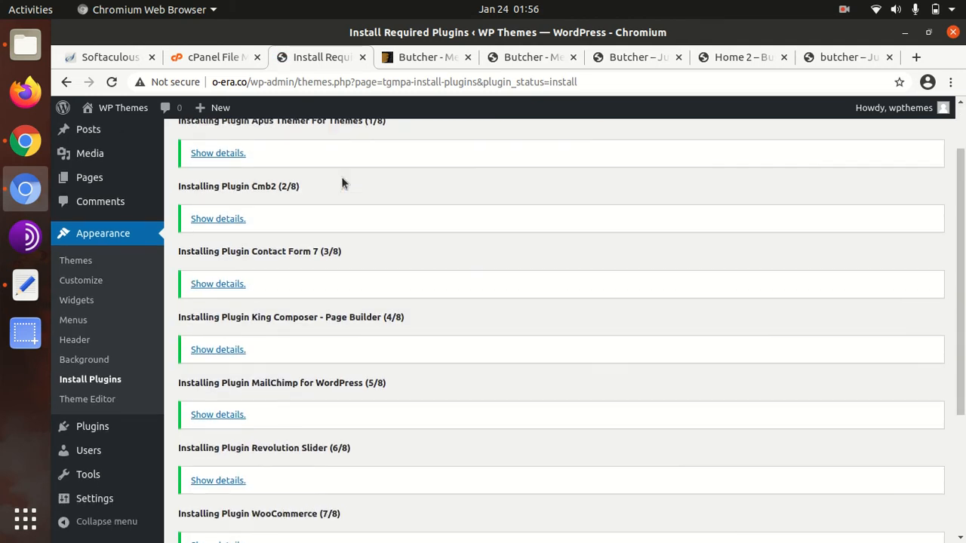
scroll(315, 171, down, 4)
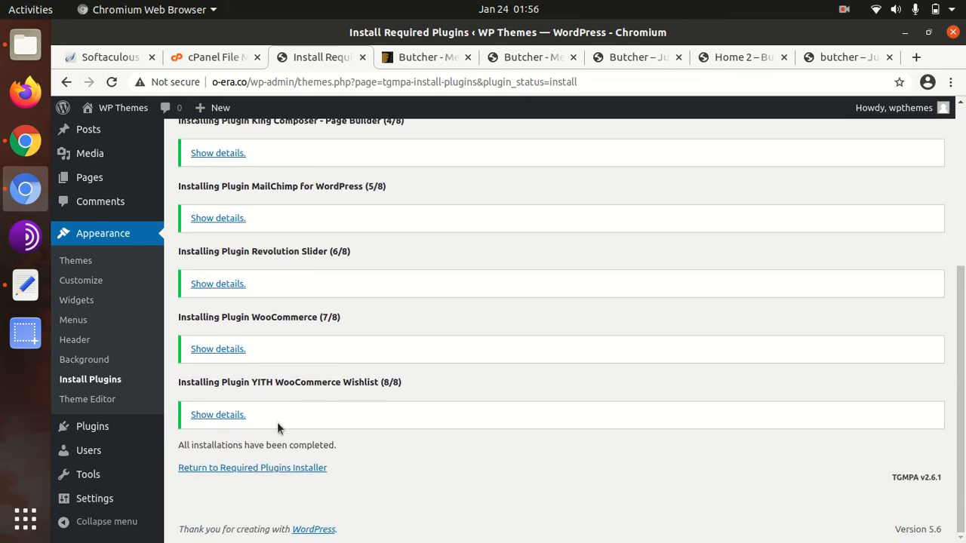
Return to the required plugins installer and bulk activate all eight installed plugins.
click(242, 469)
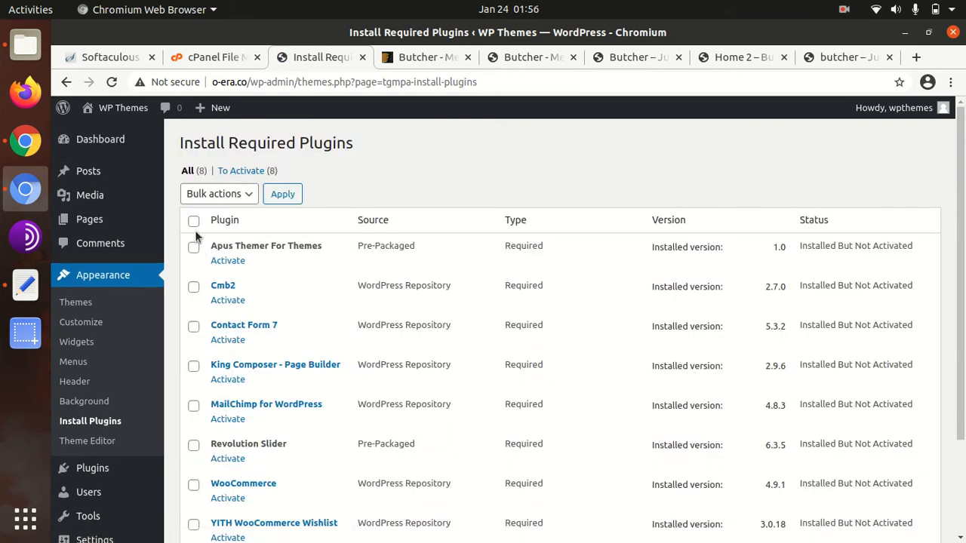
click(194, 221)
scroll(255, 288, down, 3)
scroll(253, 283, up, 3)
click(247, 192)
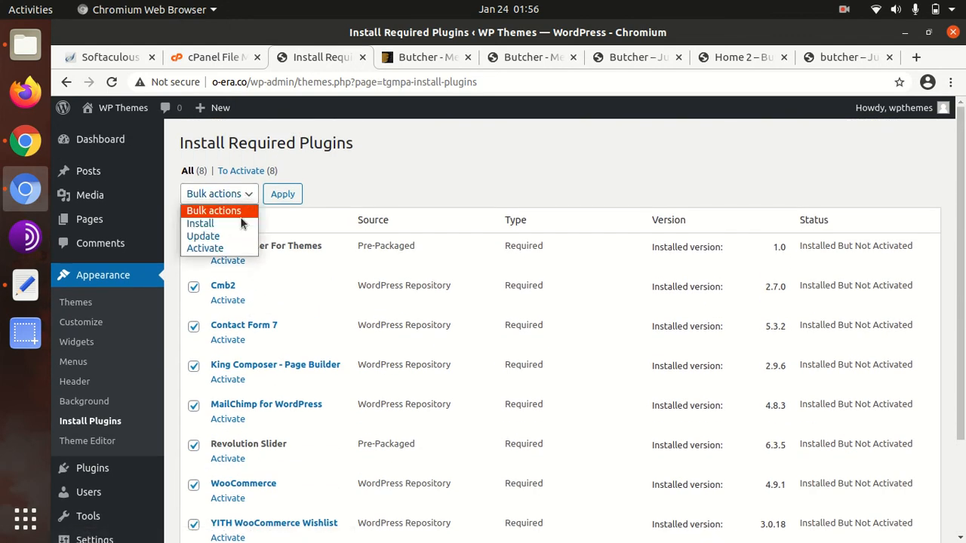
click(230, 249)
click(282, 194)
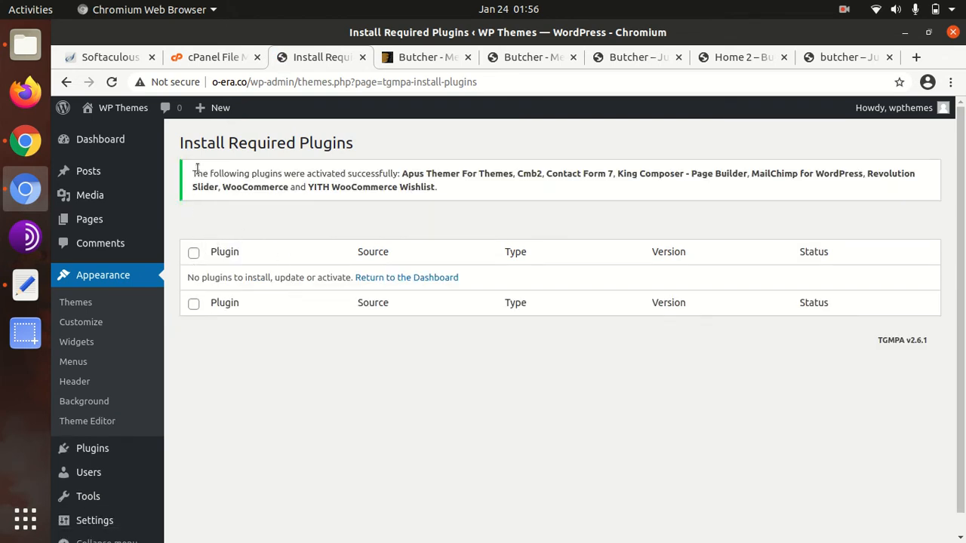
Reload the required plugins page, go to o-era.co/wp-admin/, close the logged-out tab and return to the admin dashboard.
click(111, 82)
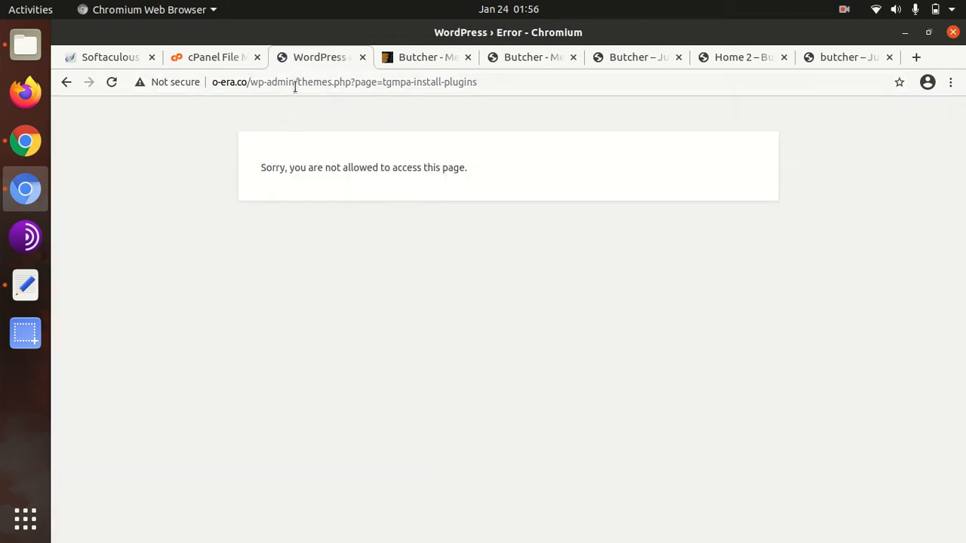
drag(297, 85, 521, 86)
key(BackSpace)
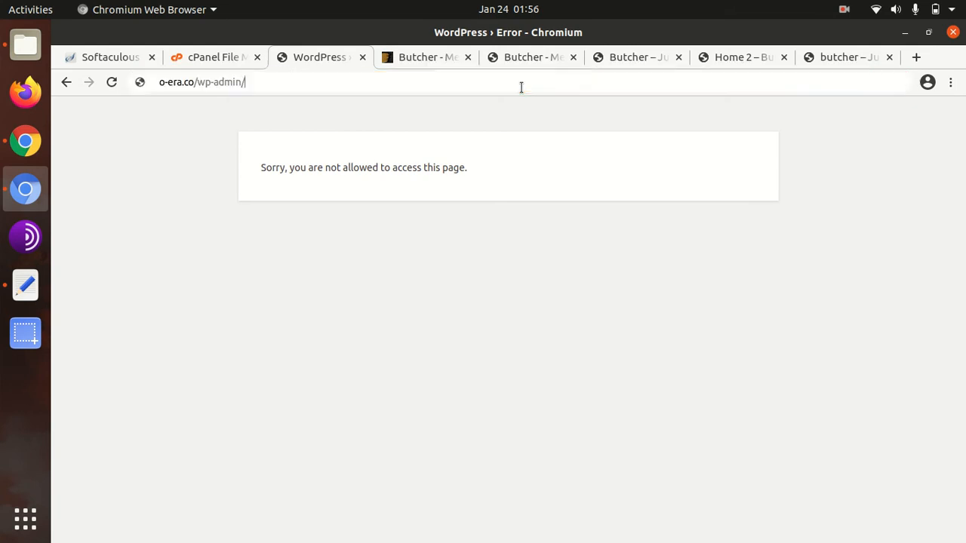
key(Return)
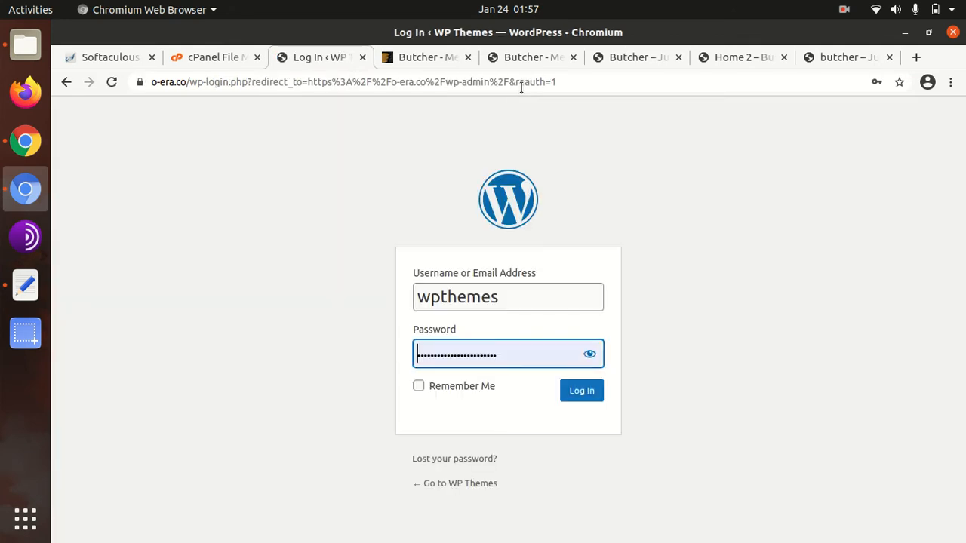
click(363, 57)
click(217, 58)
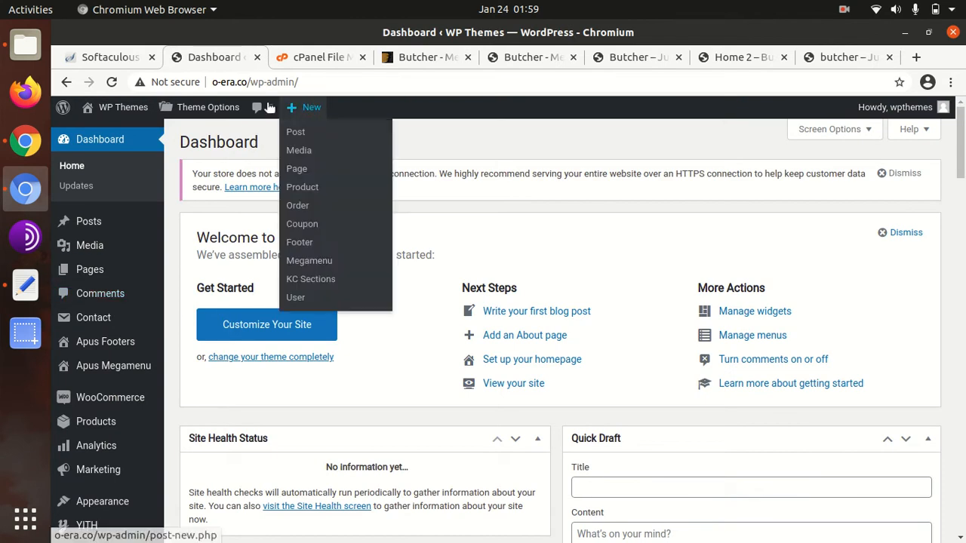
Open the site's front page in a new tab and close the cPanel File Manager.
mouse_move(106, 107)
middle_click(99, 133)
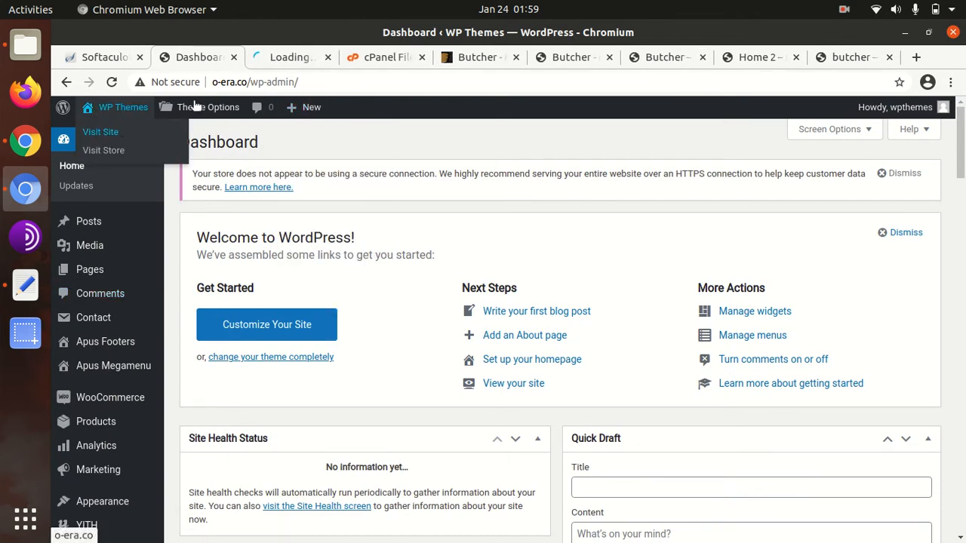
click(291, 58)
click(385, 57)
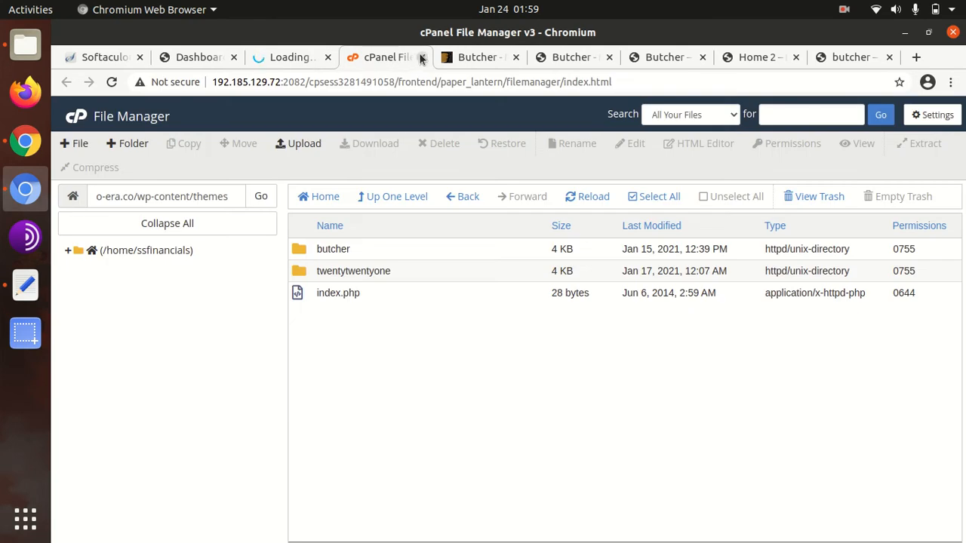
click(424, 58)
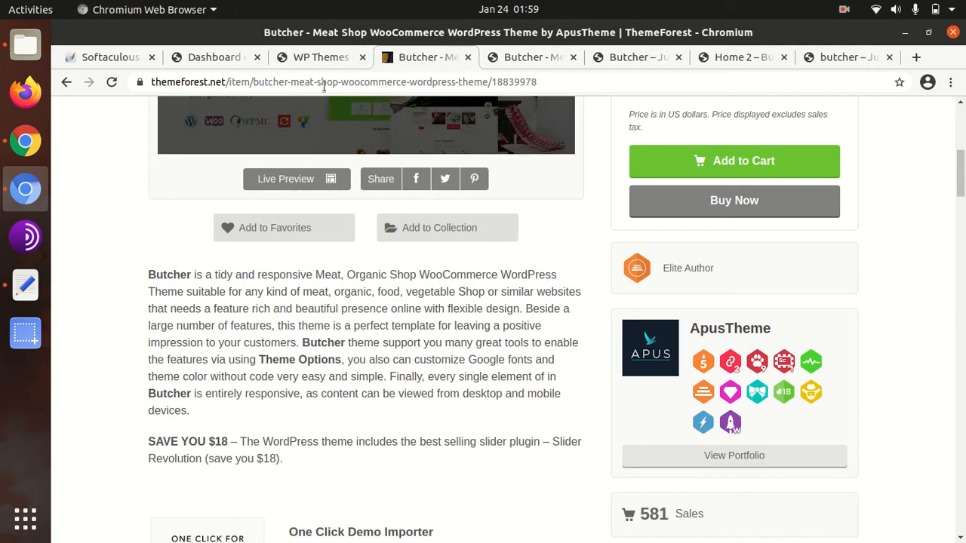
Examine the site's front page from header to footer with the Butcher theme active.
click(326, 58)
scroll(389, 283, down, 3)
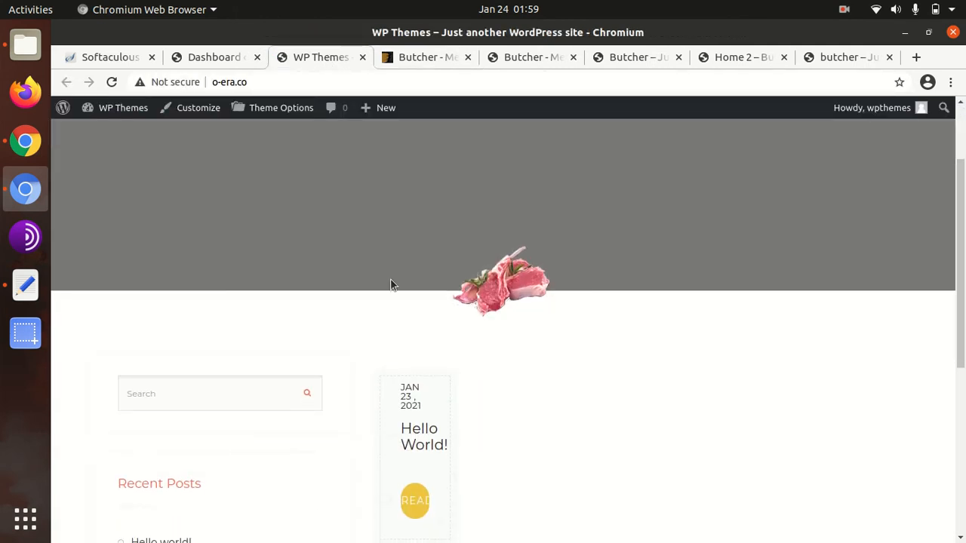
scroll(390, 284, down, 3)
scroll(390, 285, down, 5)
scroll(391, 284, up, 10)
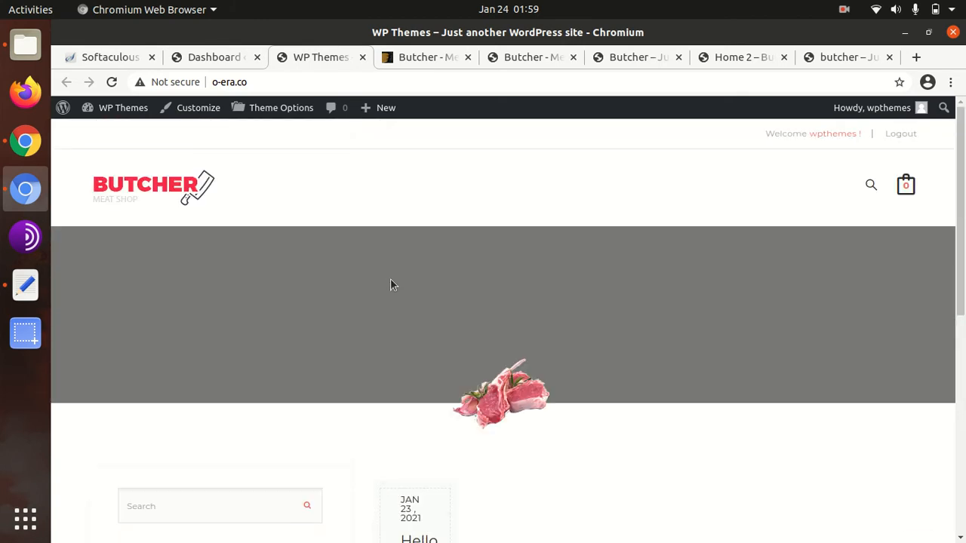
Return to the dashboard and examine the admin menu entries added by the theme and its plugins, including Theme Options and Appearance.
click(215, 57)
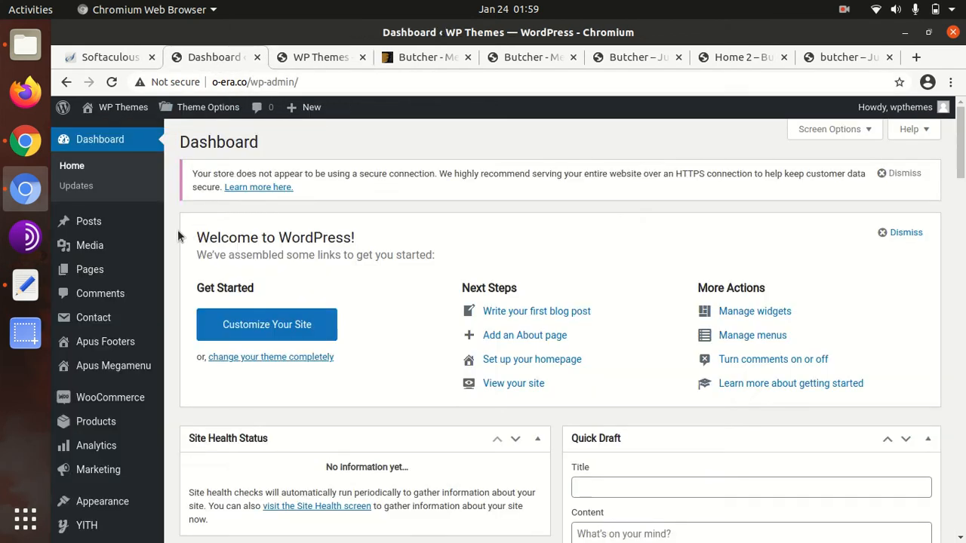
mouse_move(140, 369)
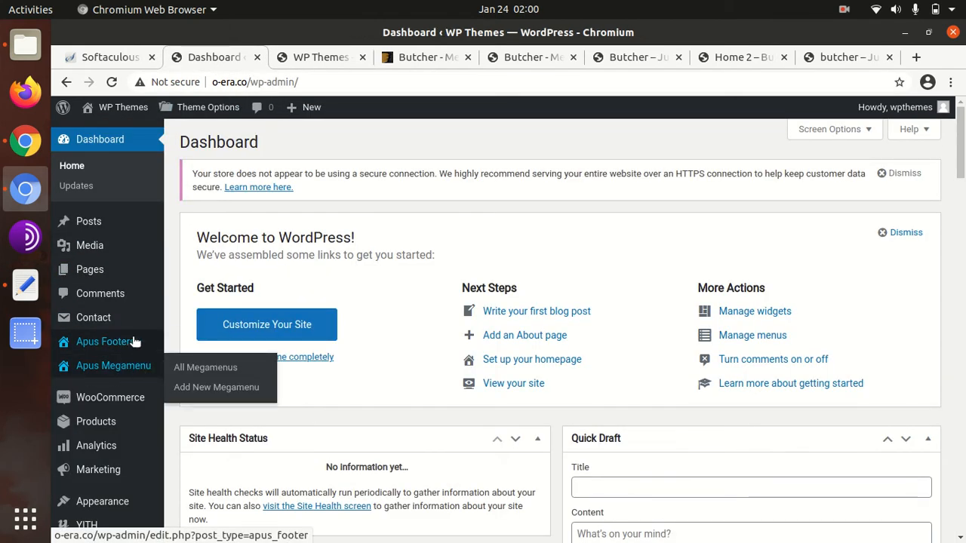
scroll(133, 339, down, 3)
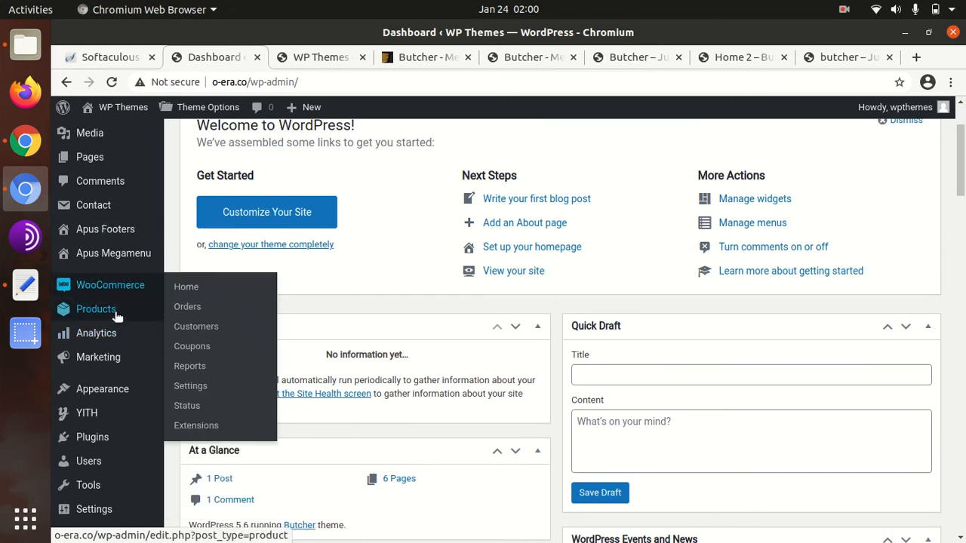
mouse_move(125, 394)
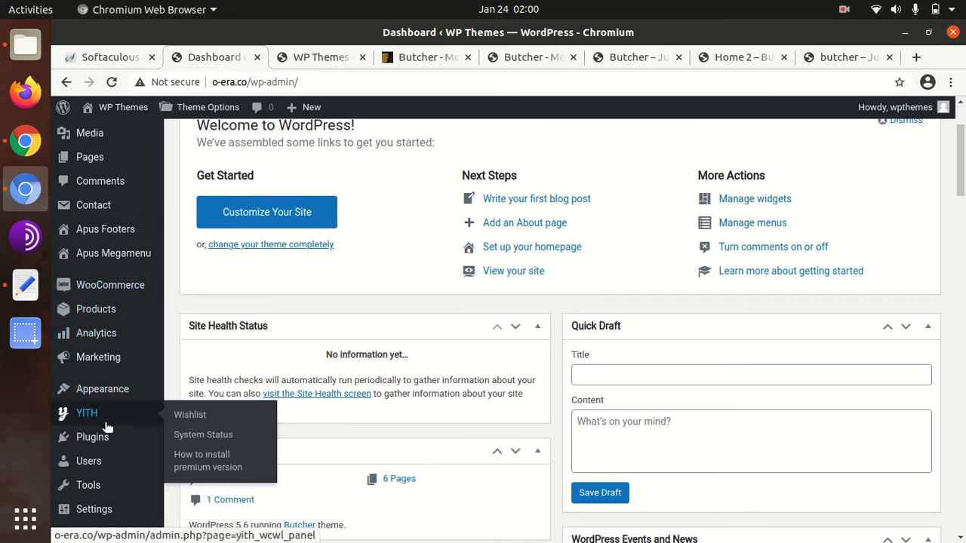
scroll(126, 408, down, 4)
scroll(111, 370, down, 4)
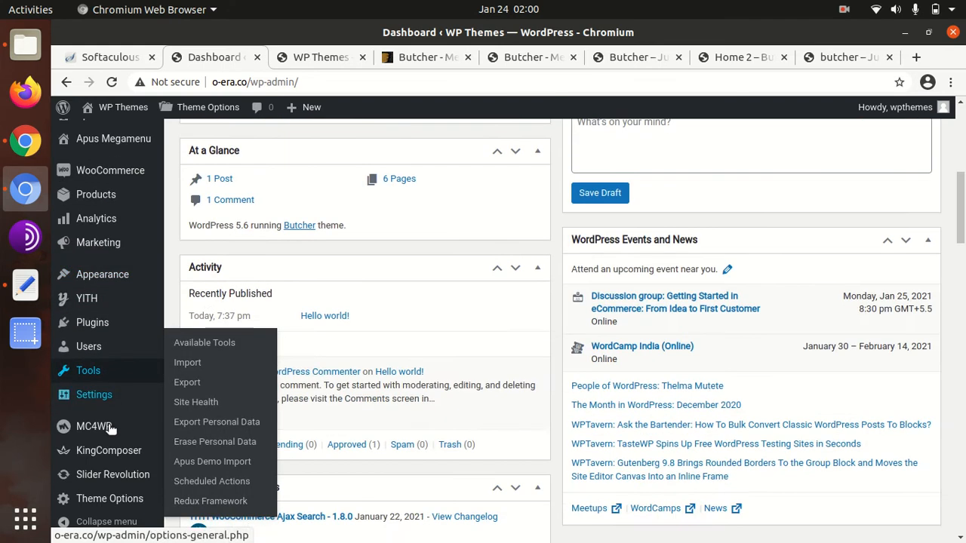
mouse_move(113, 501)
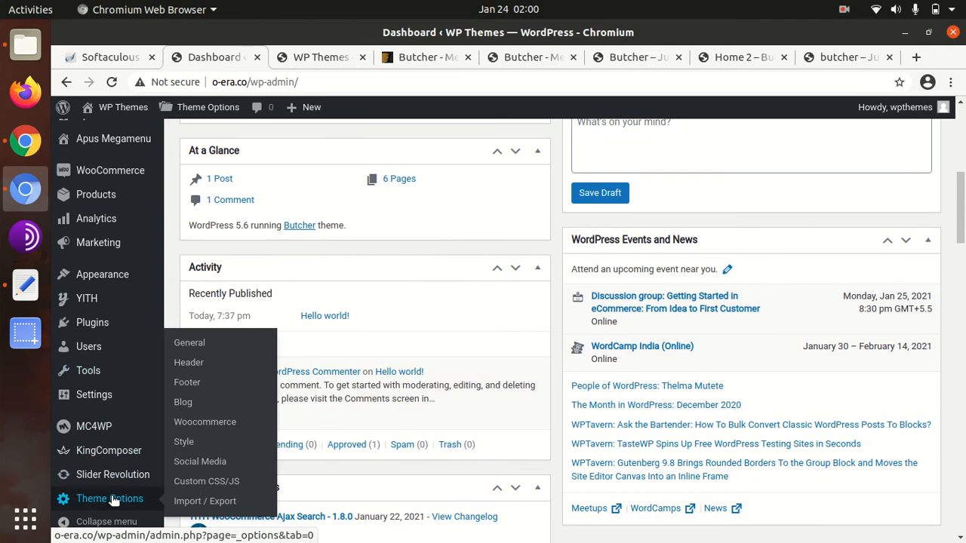
scroll(112, 489, down, 1)
scroll(111, 489, down, 2)
mouse_move(96, 277)
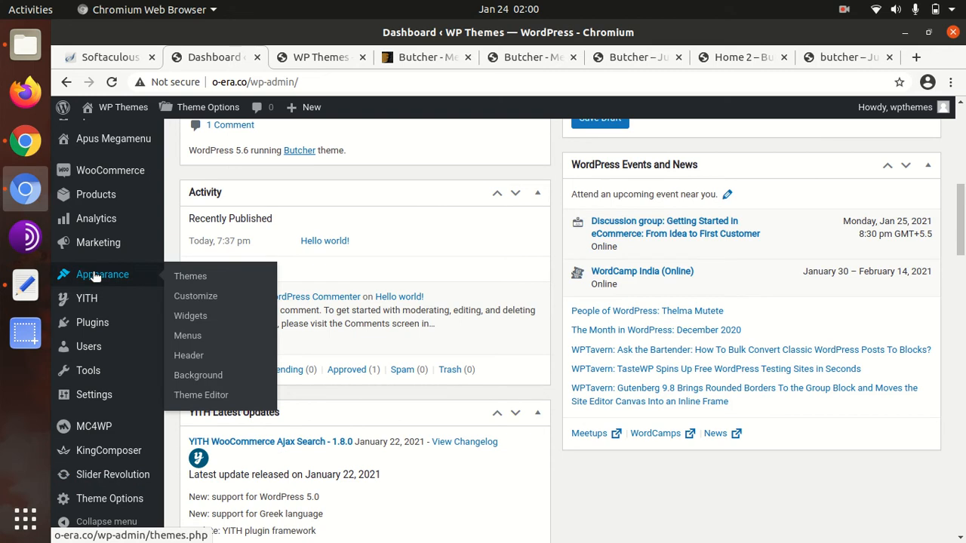
scroll(98, 276, up, 6)
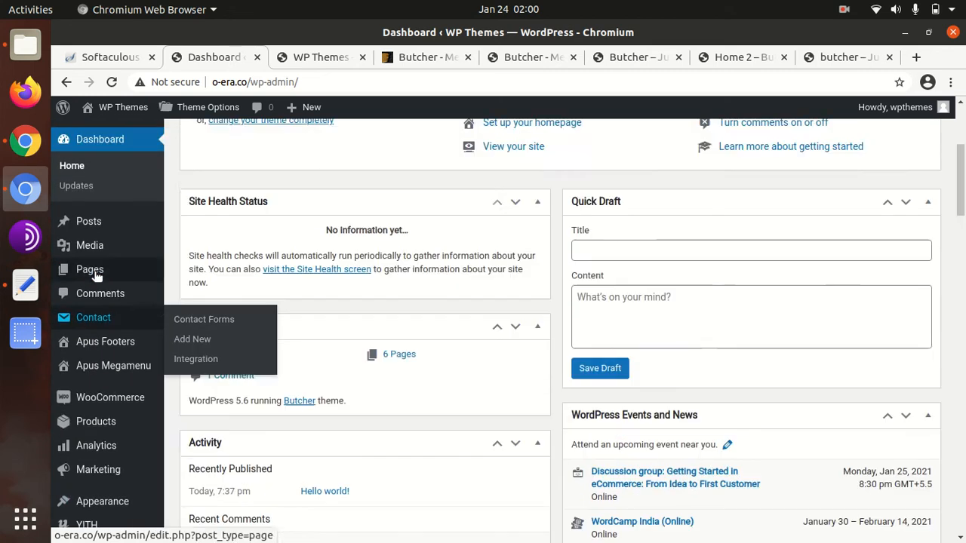
mouse_move(116, 241)
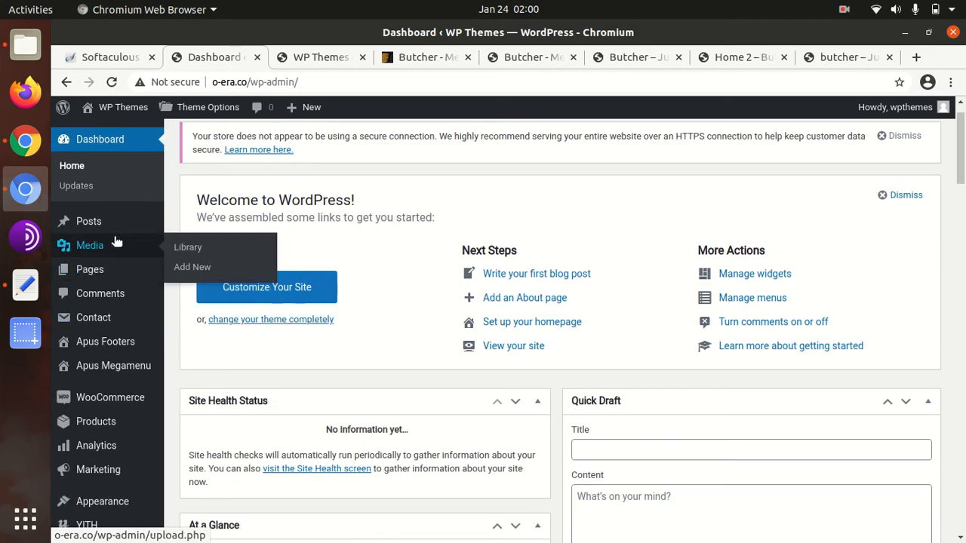
Open the Apus Demo Import tool and view the demos it offers.
scroll(109, 377, down, 5)
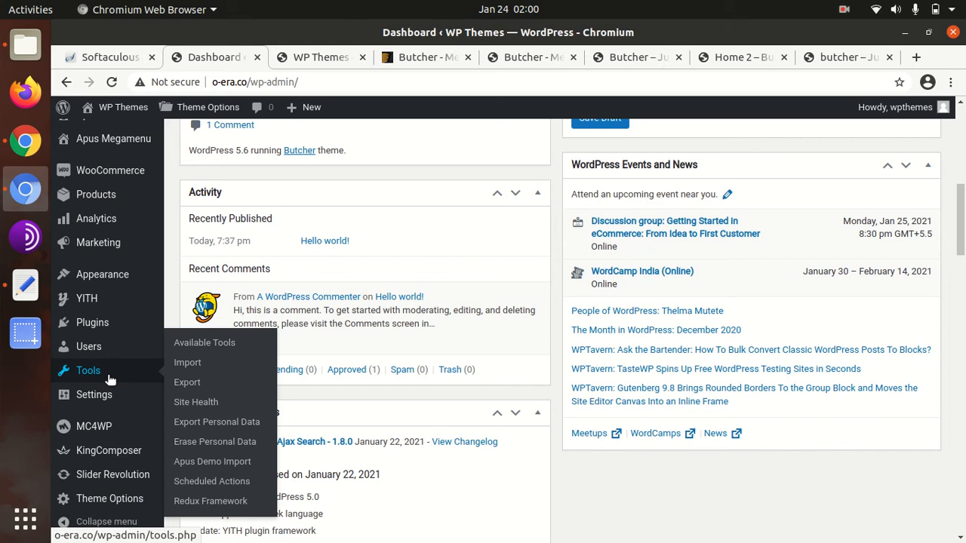
click(210, 471)
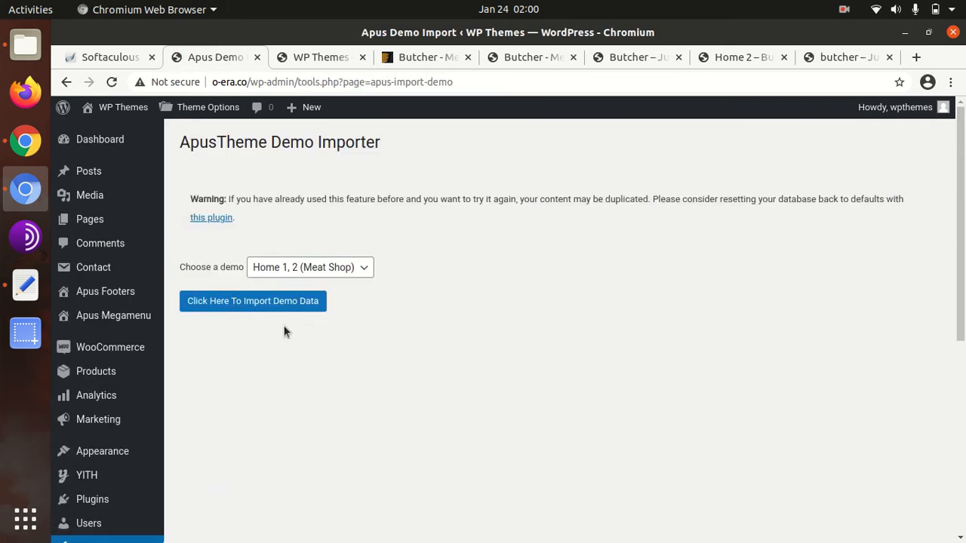
click(330, 270)
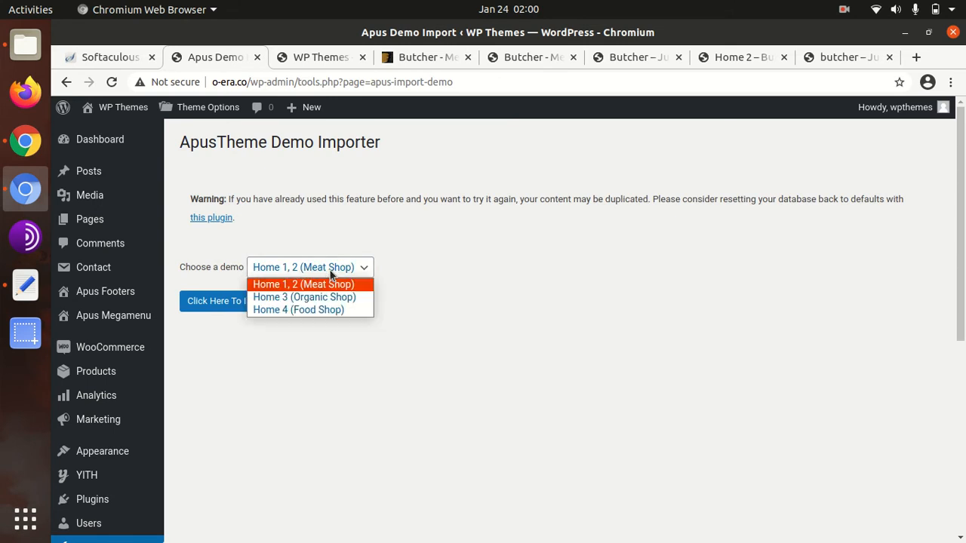
click(463, 273)
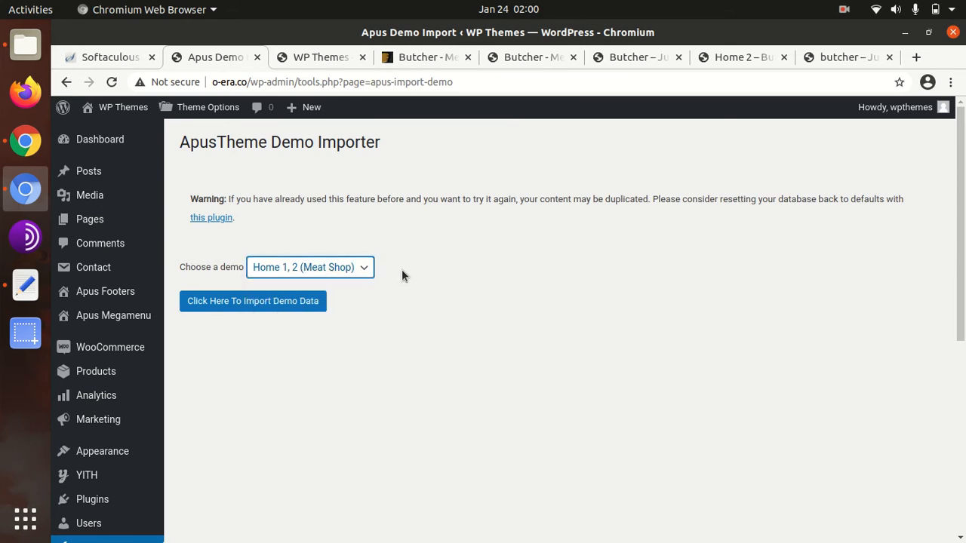
Choose the Home 1, 2 (Meat Shop) demo and import its data, confirming the import.
click(360, 269)
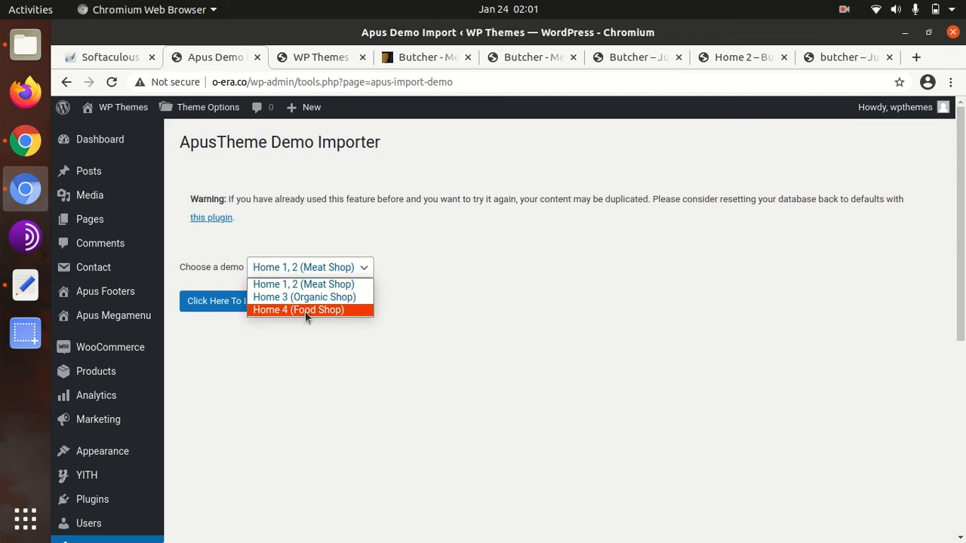
click(350, 283)
click(456, 250)
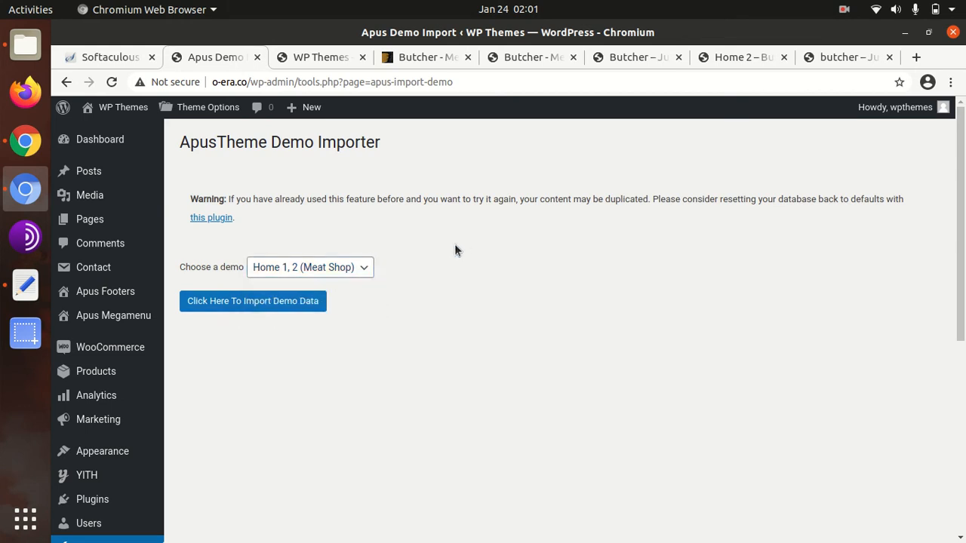
click(236, 304)
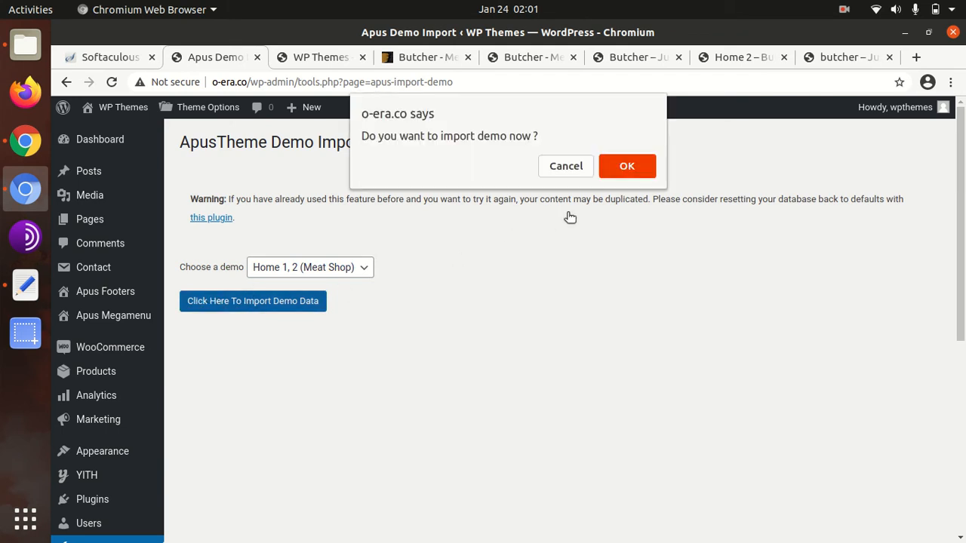
click(628, 165)
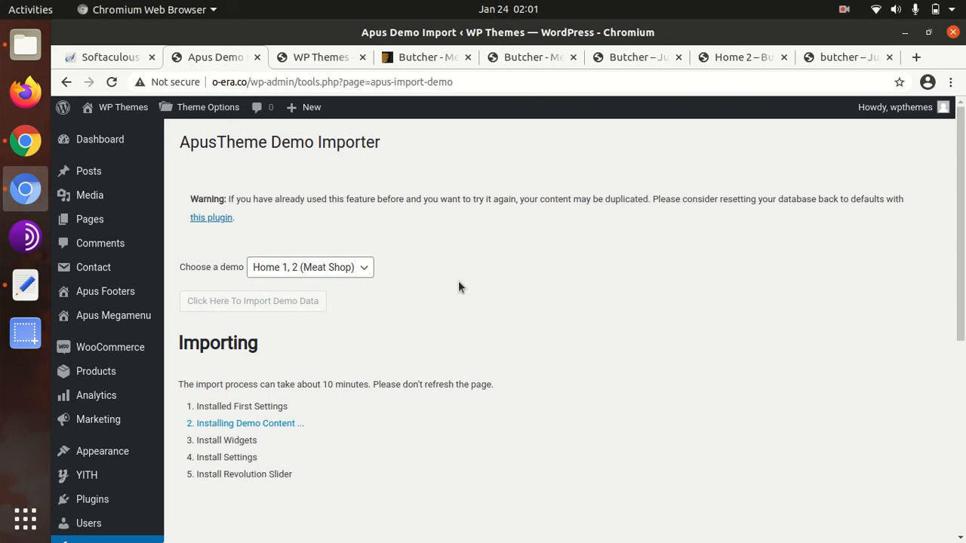
Read the demo importer's time estimate and follow its installation list through to the final status.
drag(302, 384, 372, 384)
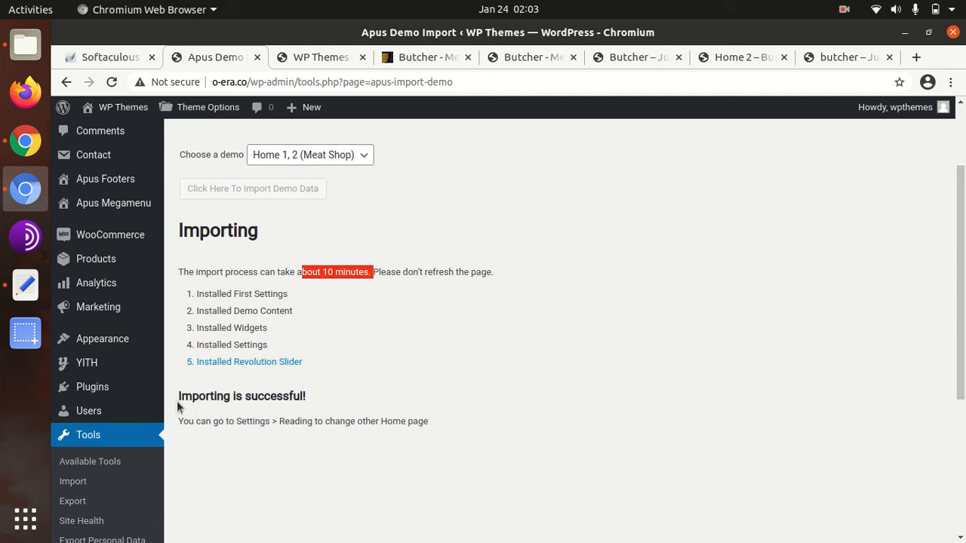
drag(177, 406, 303, 403)
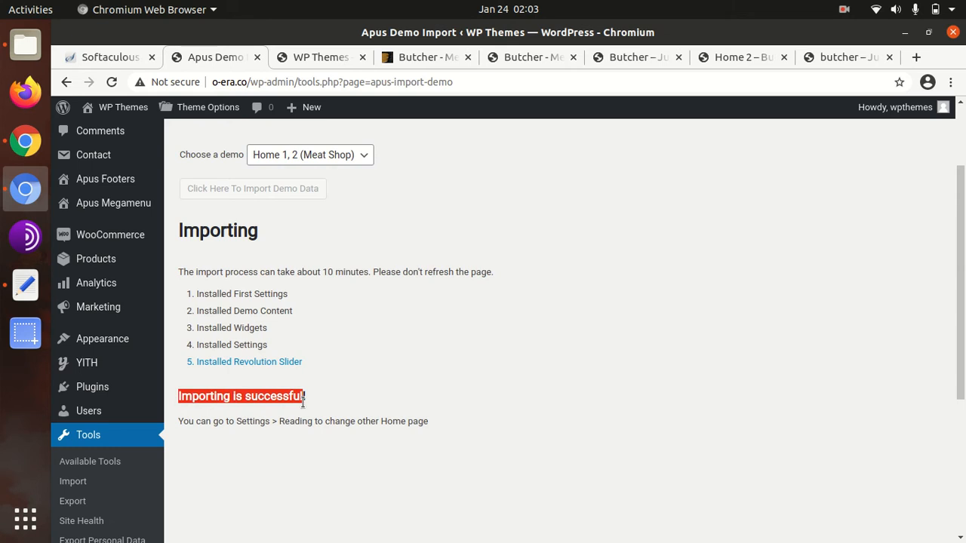
click(345, 370)
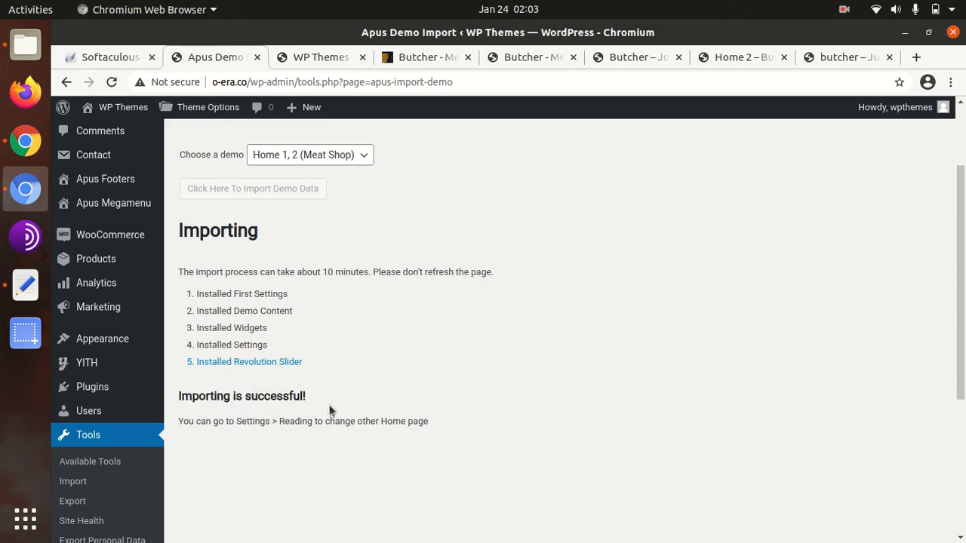
scroll(355, 362, up, 3)
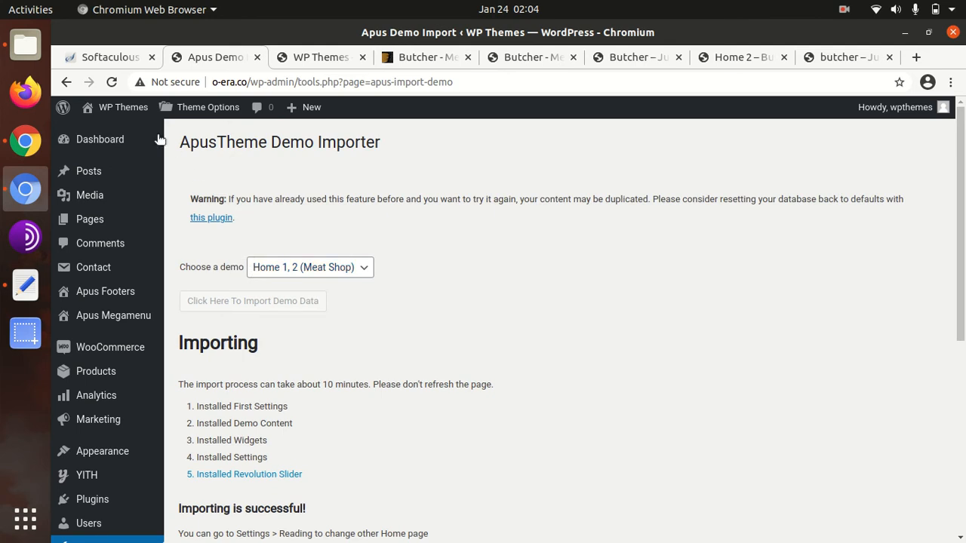
Reload the site's front page and examine the imported home page from the banner to the product listings.
click(338, 61)
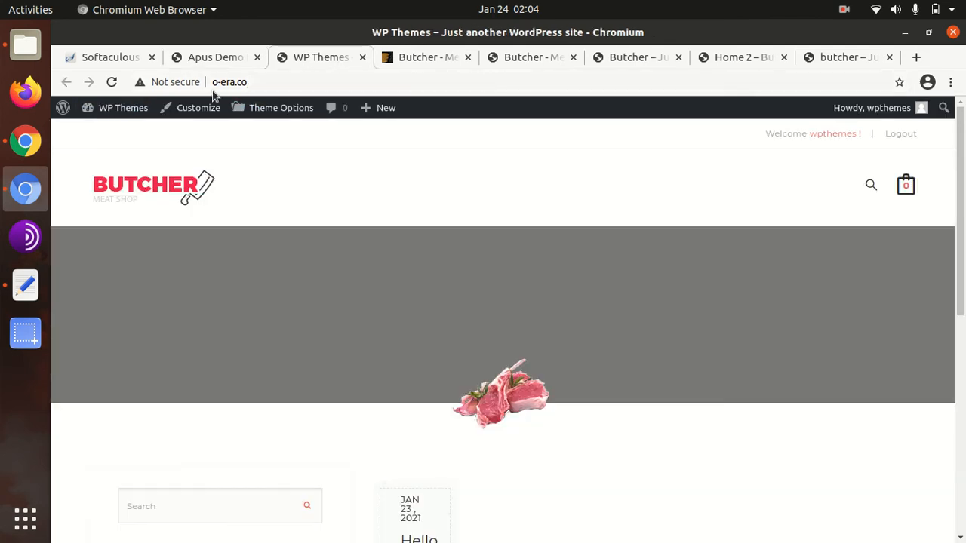
click(112, 84)
mouse_move(119, 104)
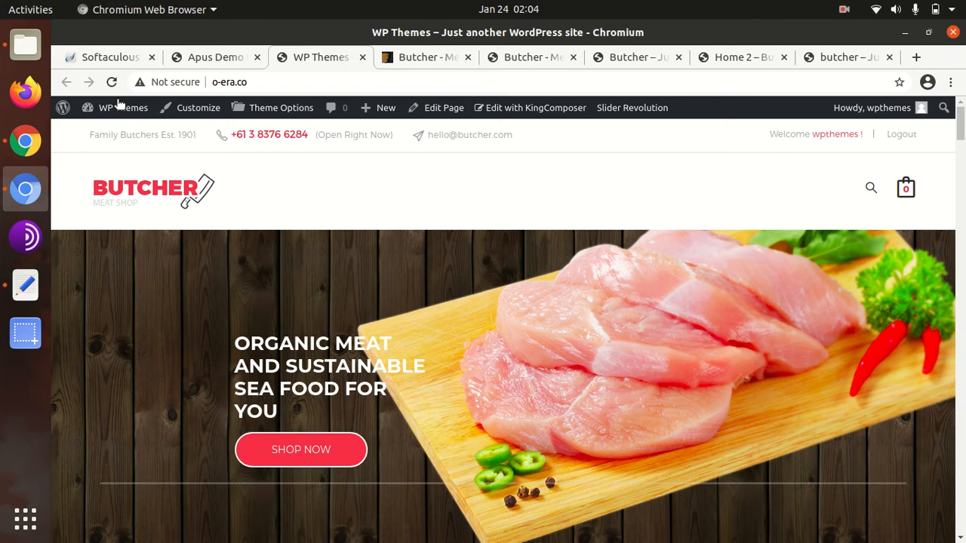
scroll(179, 155, down, 5)
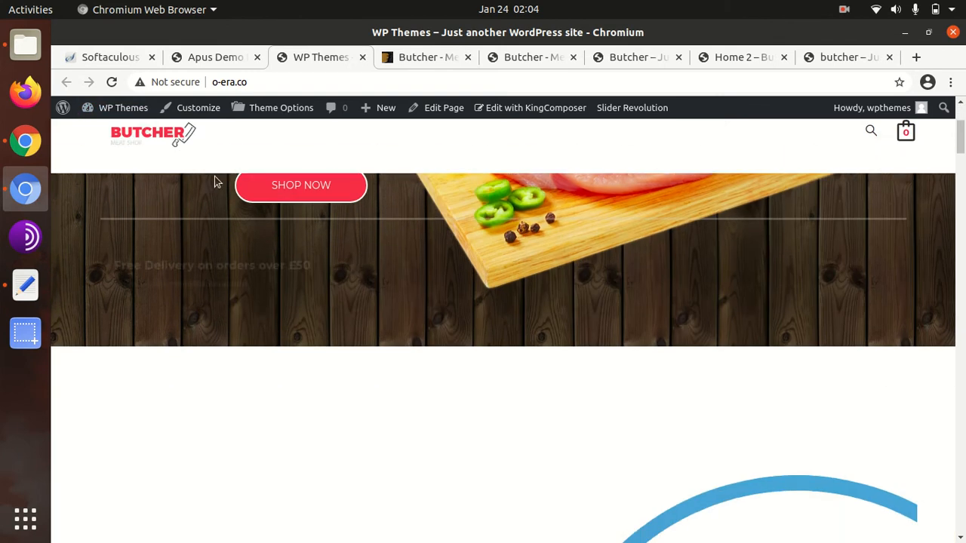
scroll(513, 270, down, 3)
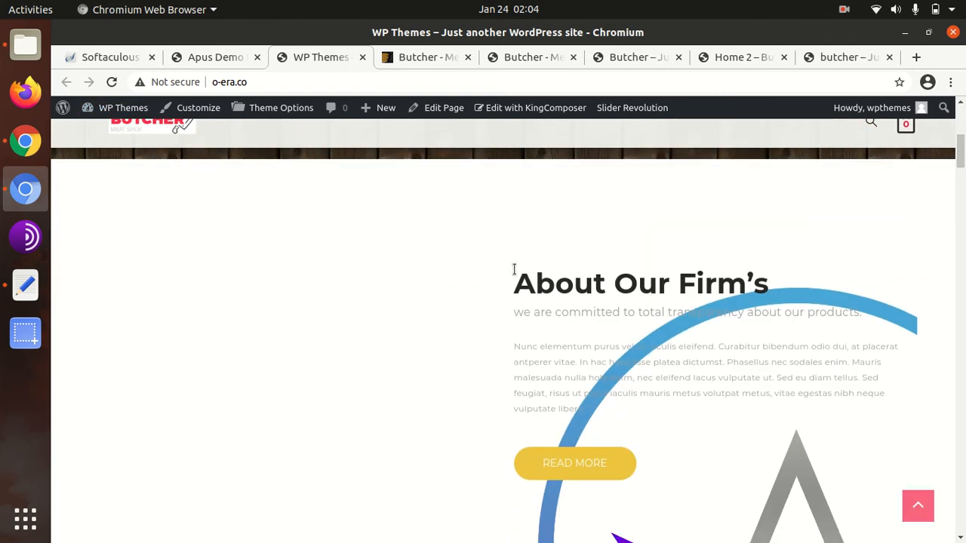
scroll(401, 275, down, 6)
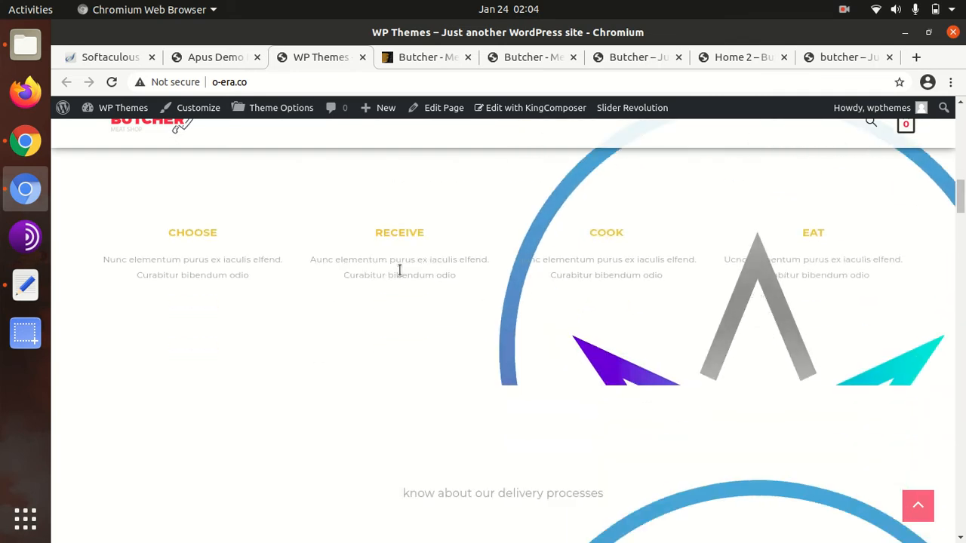
scroll(400, 271, down, 5)
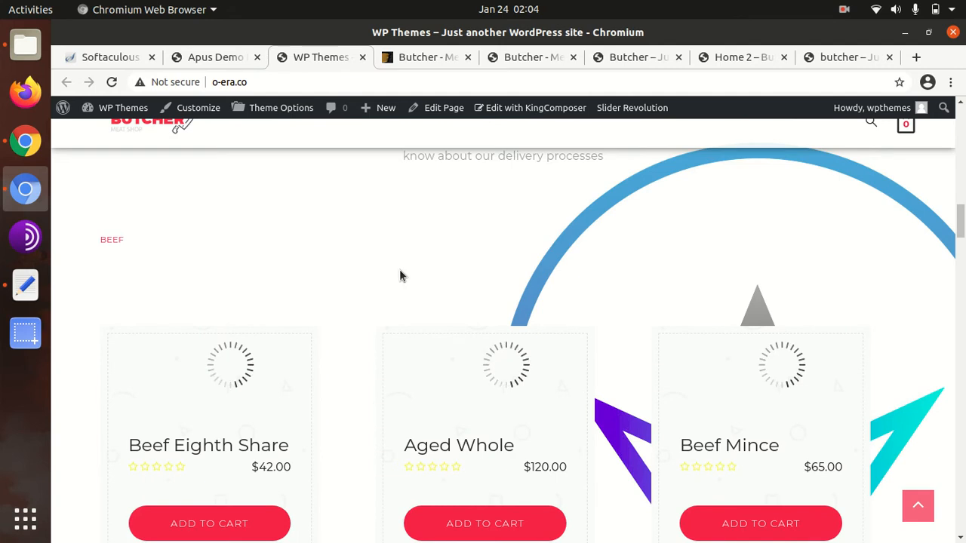
scroll(400, 276, down, 2)
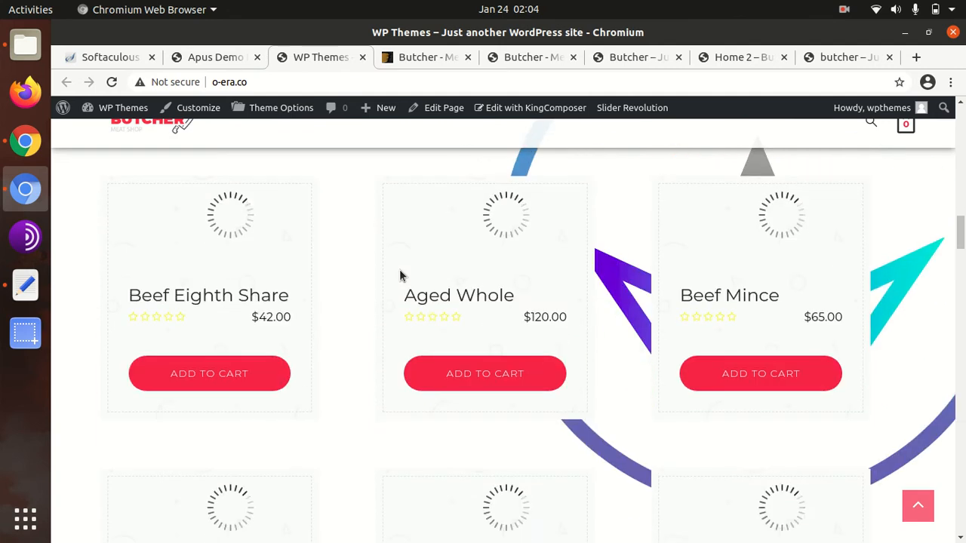
scroll(400, 276, down, 2)
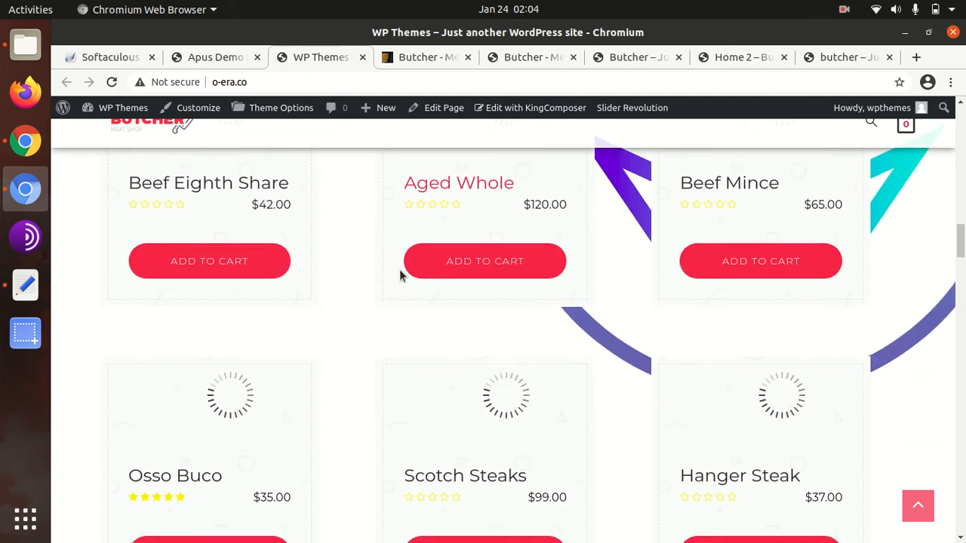
scroll(400, 275, up, 10)
scroll(400, 276, up, 10)
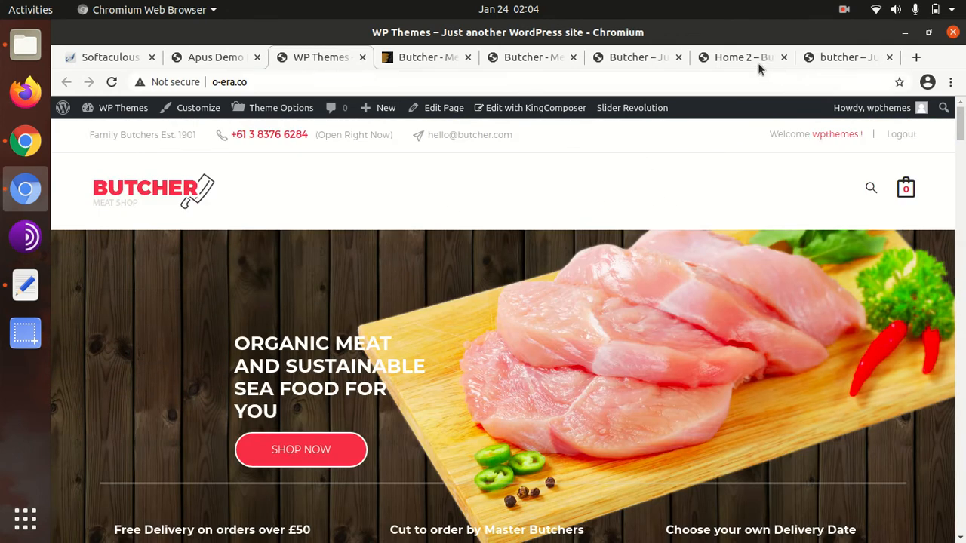
Open the Home 1 page of the theme's online demo and view its sections down to the beef products.
click(725, 57)
mouse_move(476, 122)
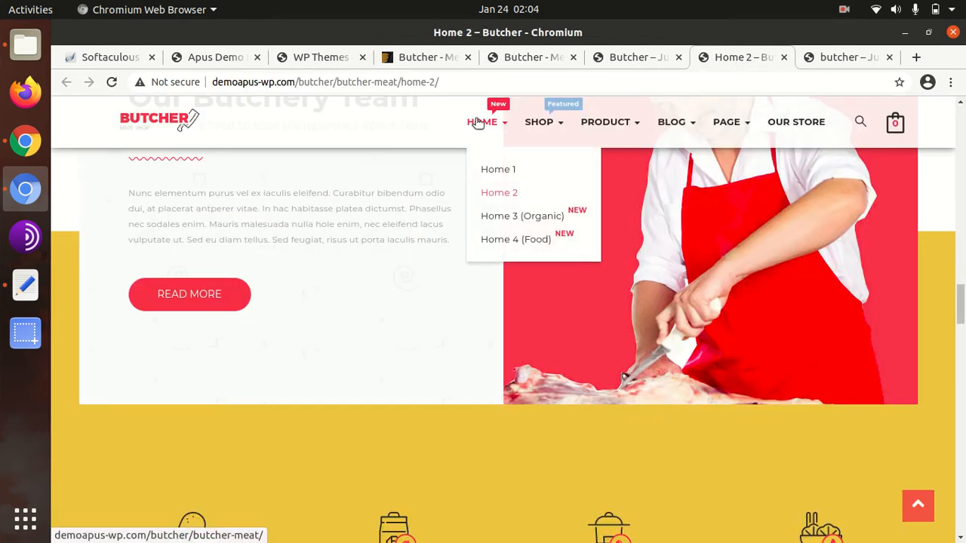
click(490, 170)
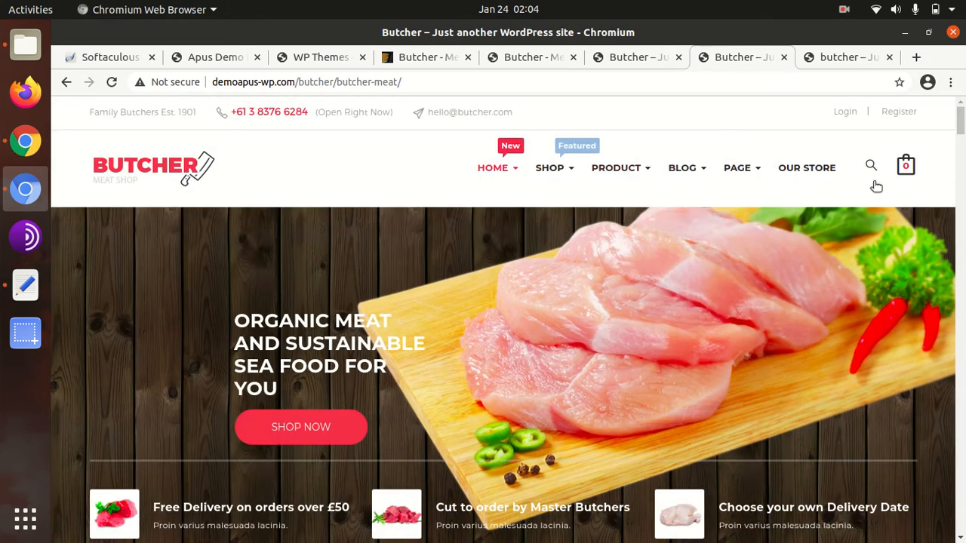
scroll(875, 186, down, 5)
scroll(875, 188, down, 10)
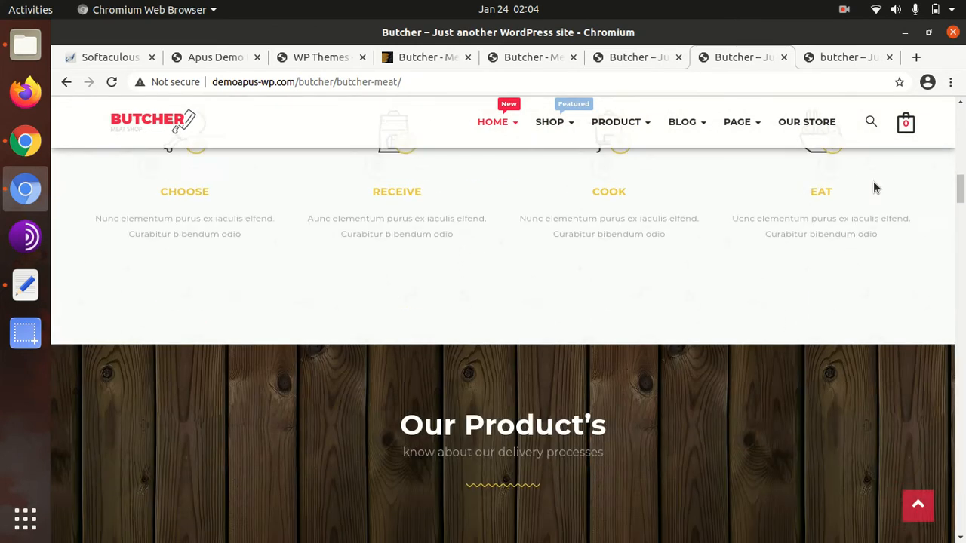
scroll(875, 187, down, 2)
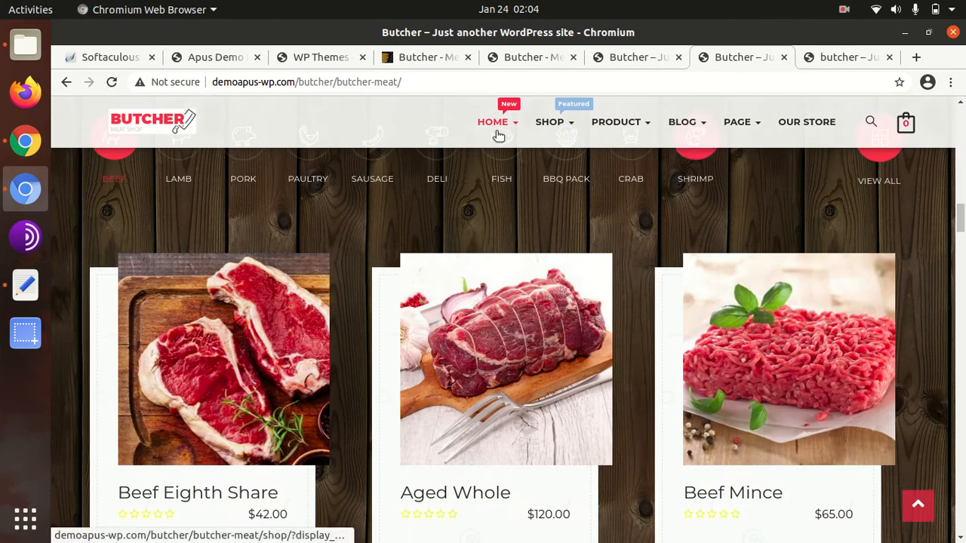
Return to the site's own front page and compare its images, products and team section with the online demo.
click(334, 58)
scroll(538, 306, down, 8)
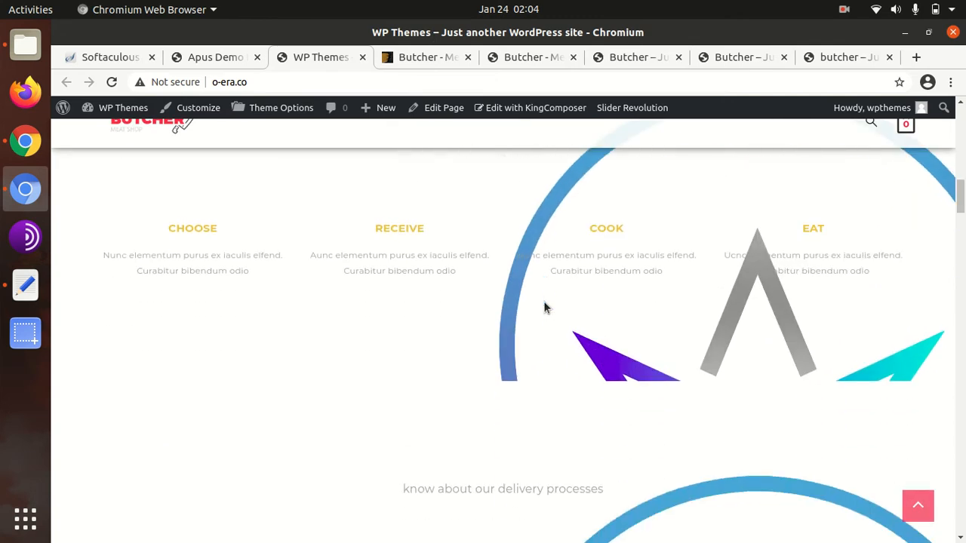
scroll(317, 301, down, 3)
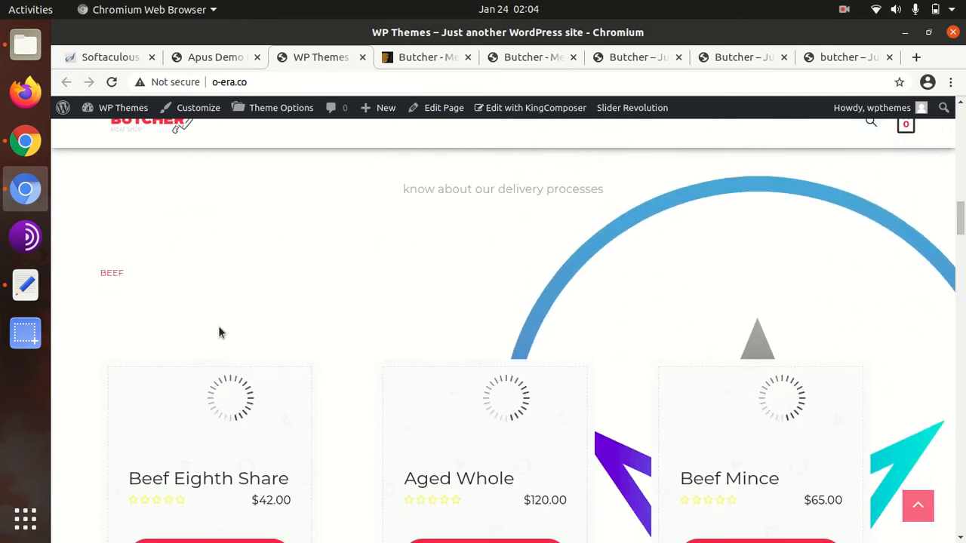
scroll(219, 332, up, 3)
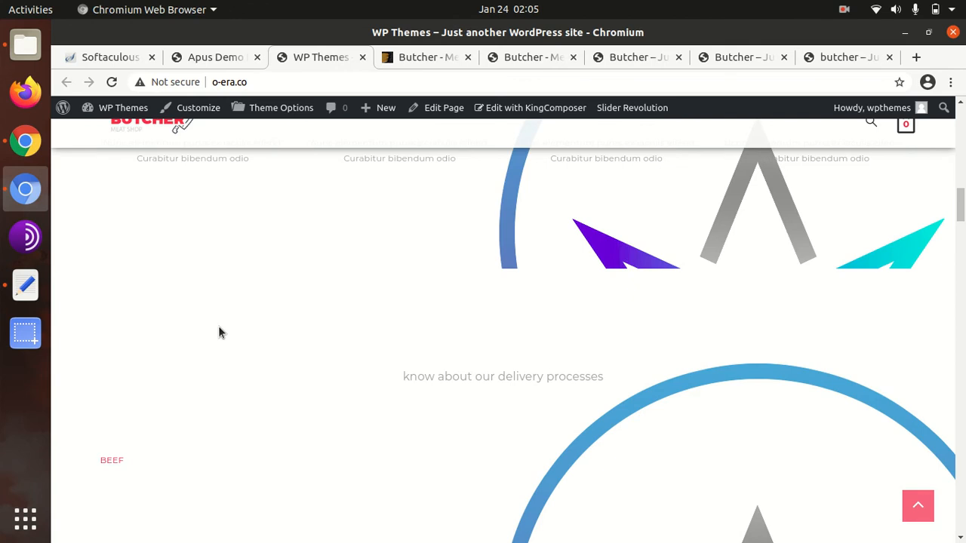
scroll(219, 333, down, 2)
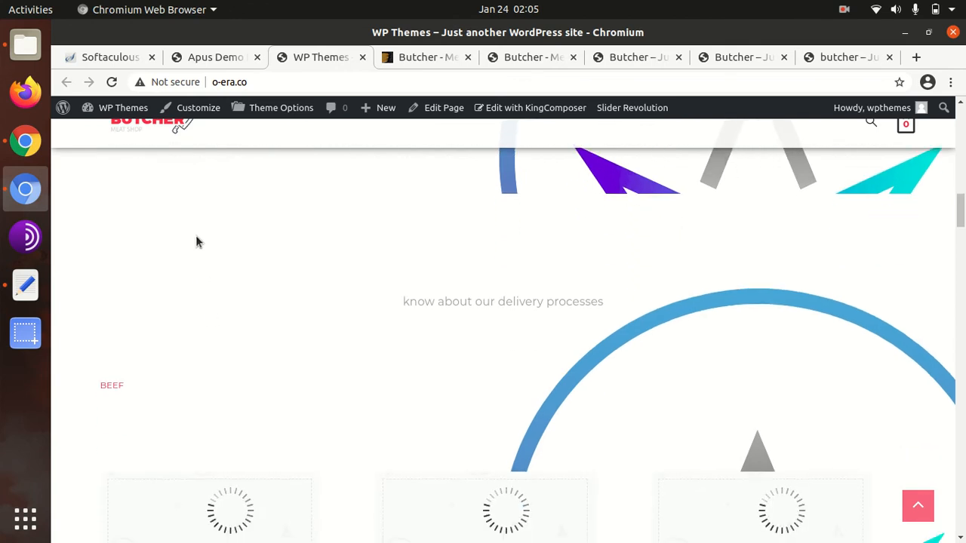
scroll(436, 301, down, 8)
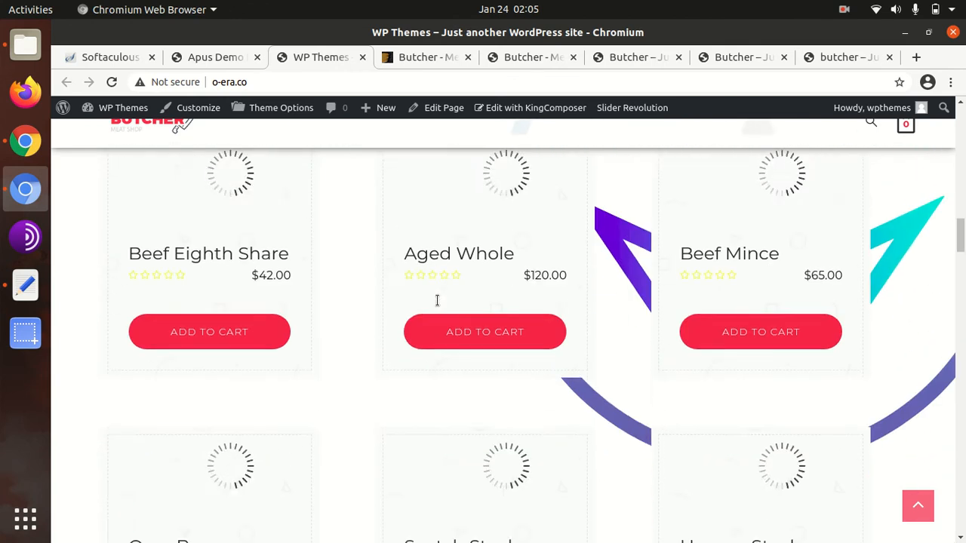
scroll(438, 303, down, 6)
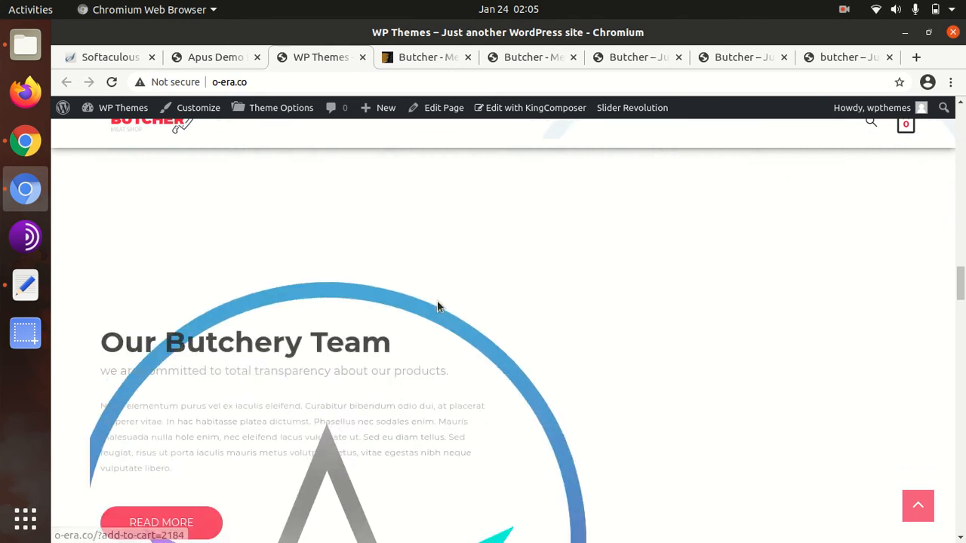
scroll(305, 277, down, 5)
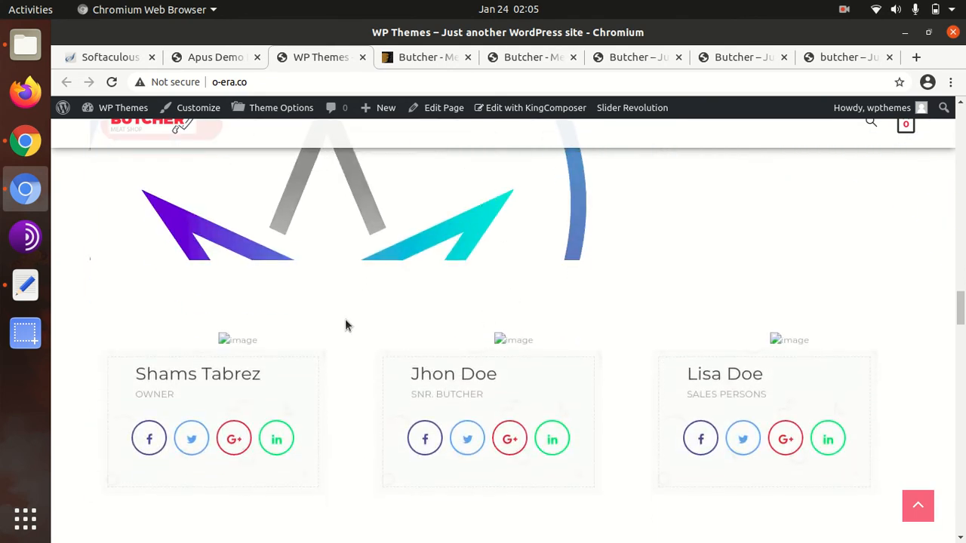
scroll(346, 326, up, 10)
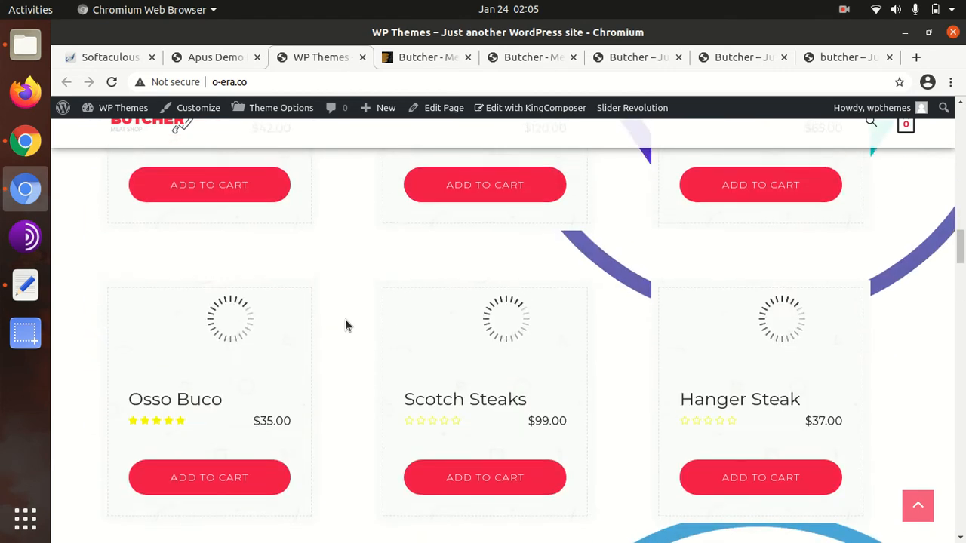
scroll(346, 325, up, 10)
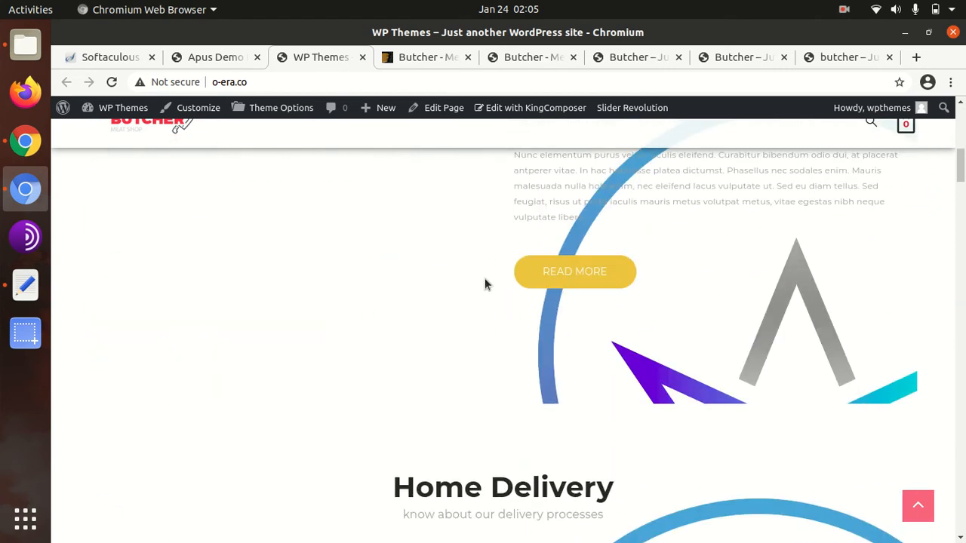
scroll(484, 284, up, 5)
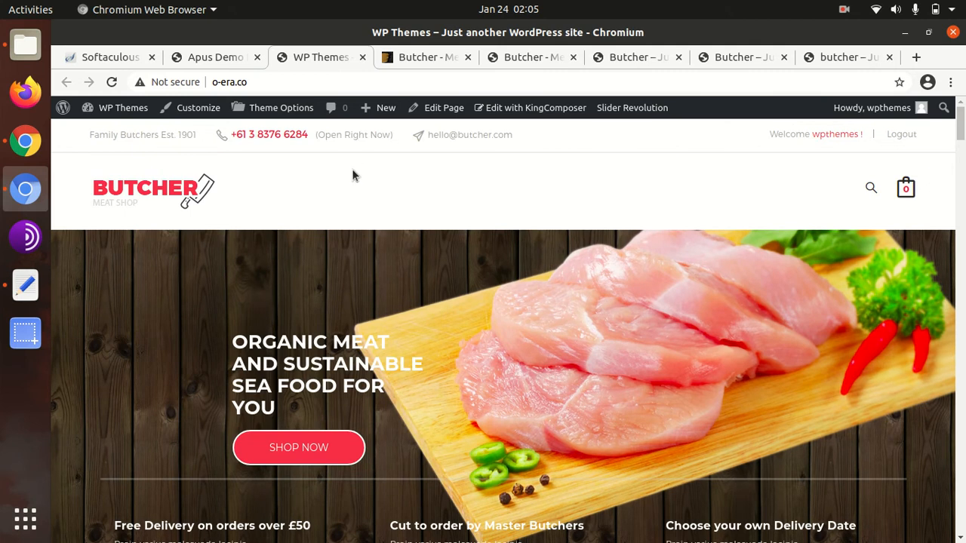
Open the admin list of all pages in a new tab and review the imported pages through to the end.
click(200, 59)
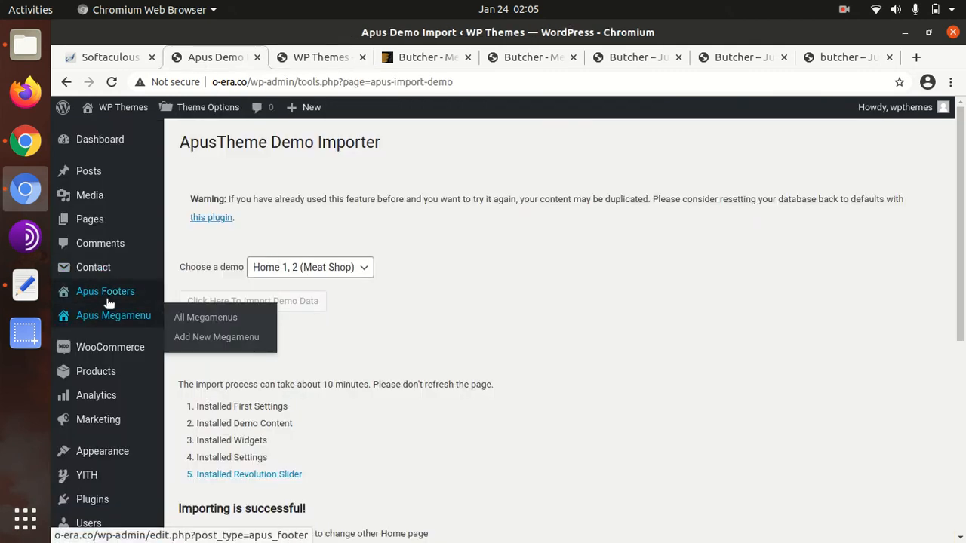
mouse_move(90, 219)
middle_click(189, 226)
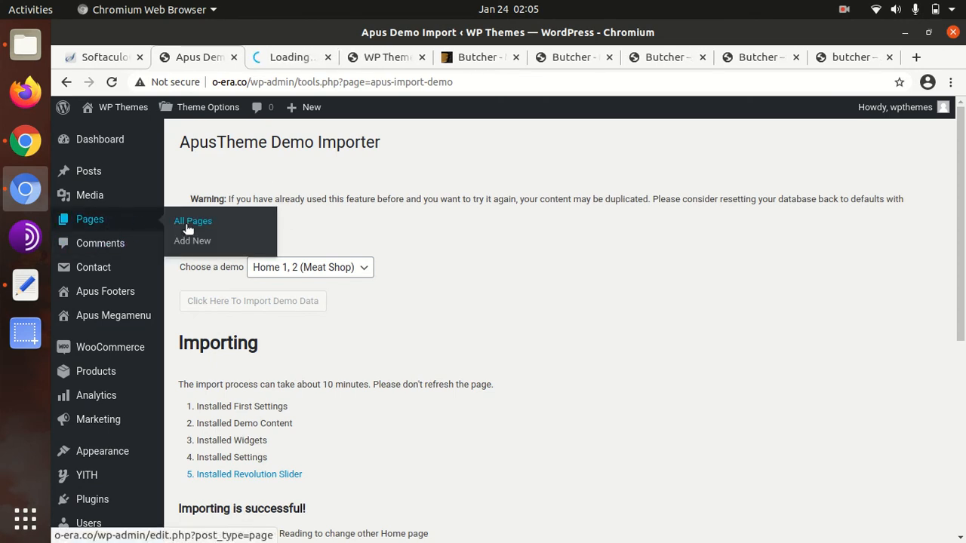
click(287, 59)
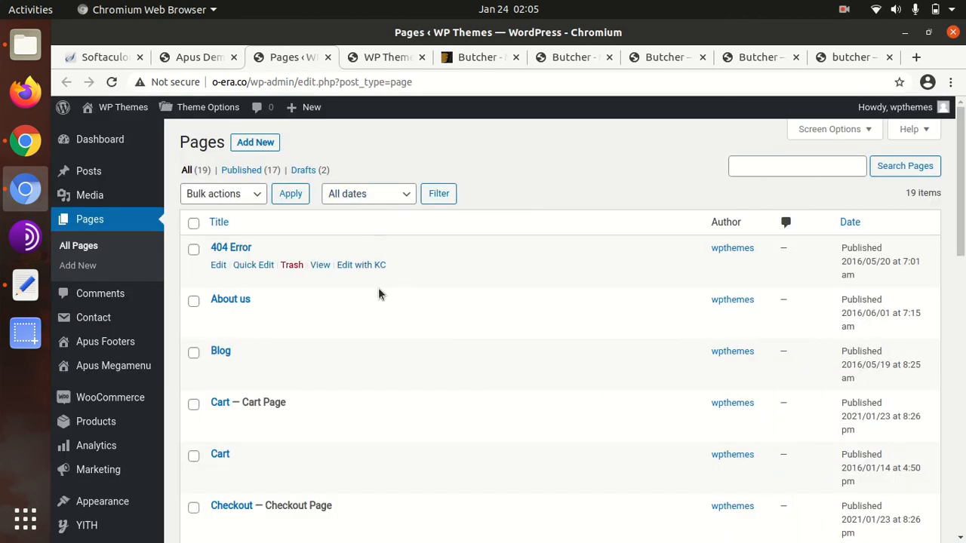
scroll(400, 305, down, 5)
scroll(400, 306, down, 3)
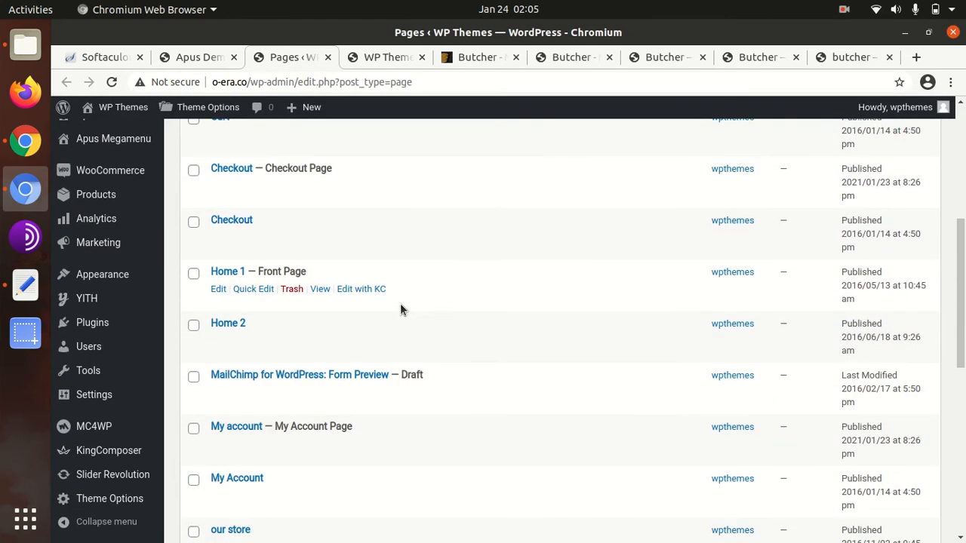
scroll(342, 272, down, 3)
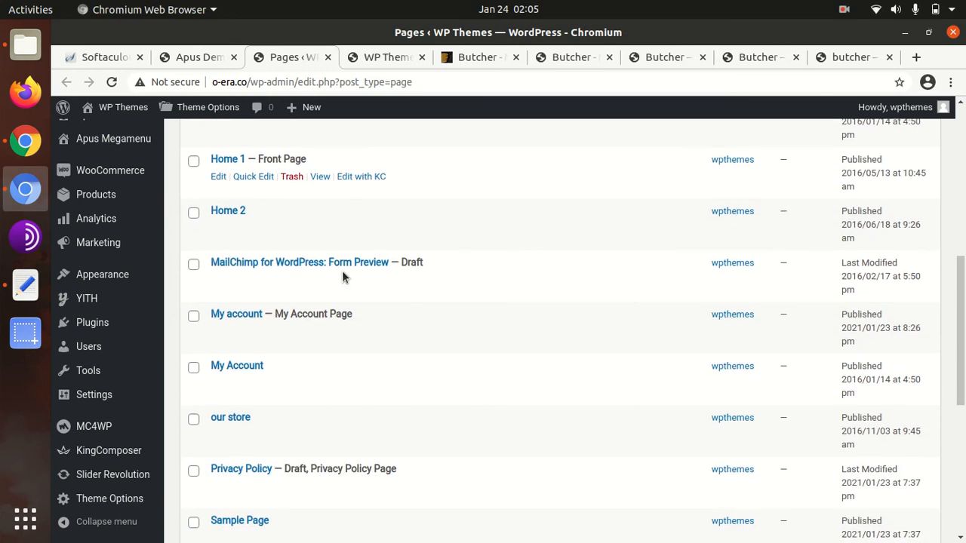
scroll(342, 273, down, 3)
scroll(342, 270, down, 3)
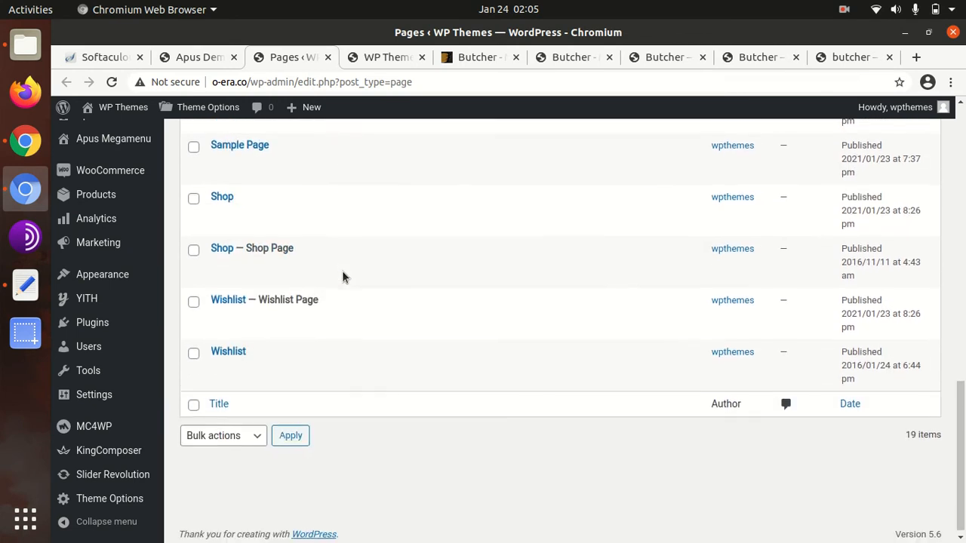
scroll(342, 270, up, 4)
scroll(342, 270, up, 10)
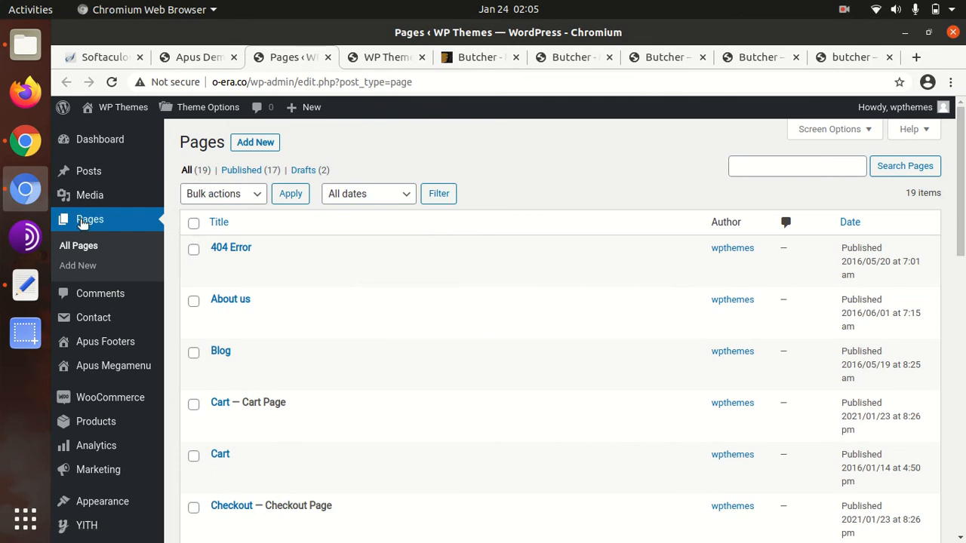
Open the Media Library in a new tab, check which images were imported, and return to the pages list.
mouse_move(146, 195)
middle_click(184, 201)
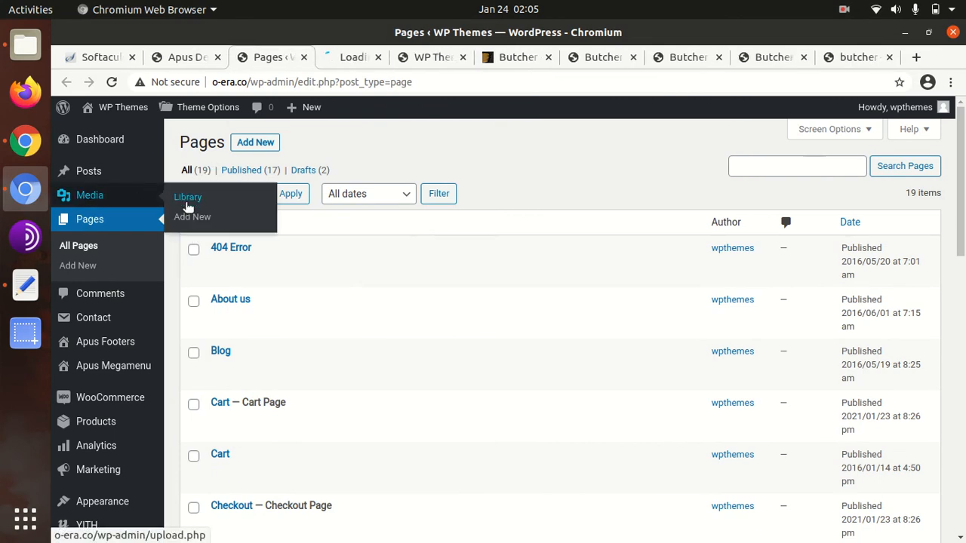
click(330, 57)
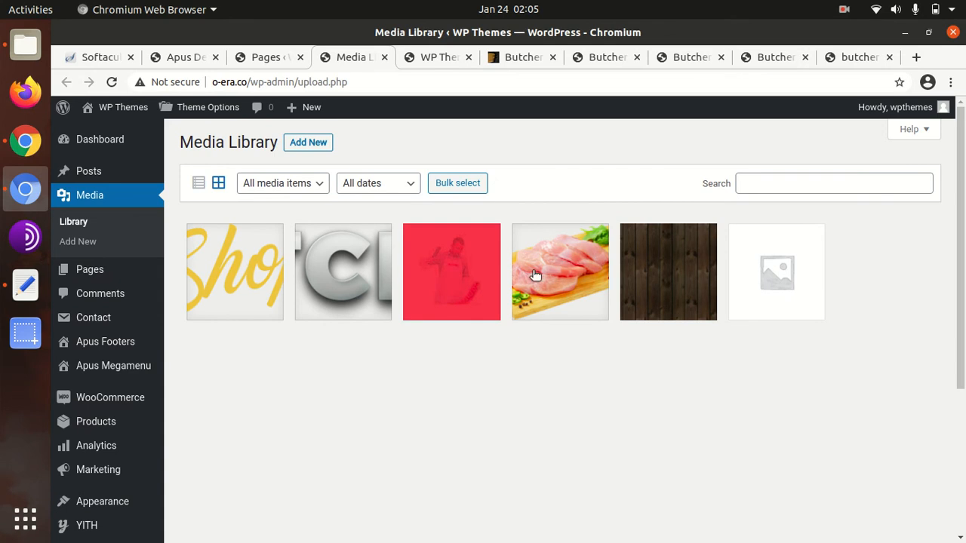
scroll(545, 273, down, 3)
scroll(545, 273, up, 3)
scroll(613, 276, down, 3)
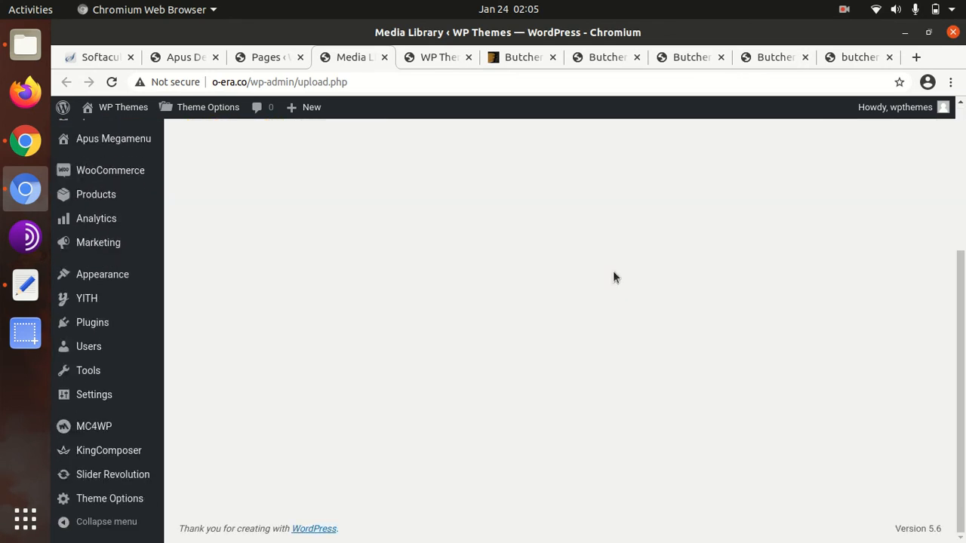
scroll(614, 273, up, 3)
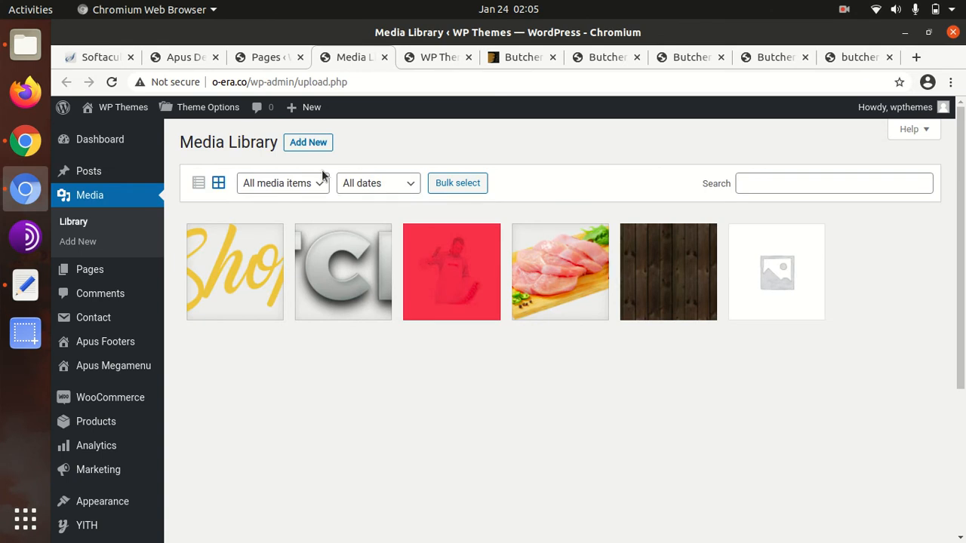
click(266, 58)
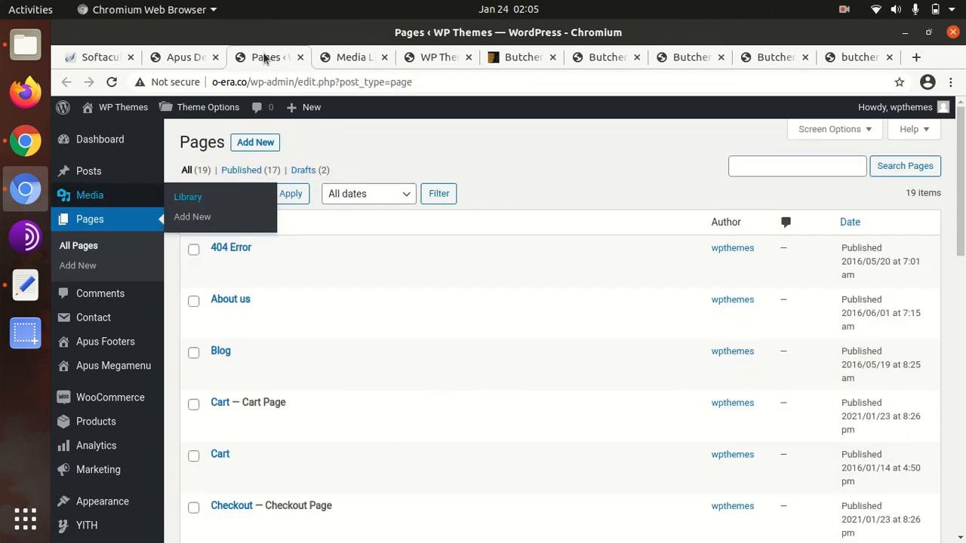
Check the imported images in the Media Library again and compare them with the site's own front page.
click(358, 65)
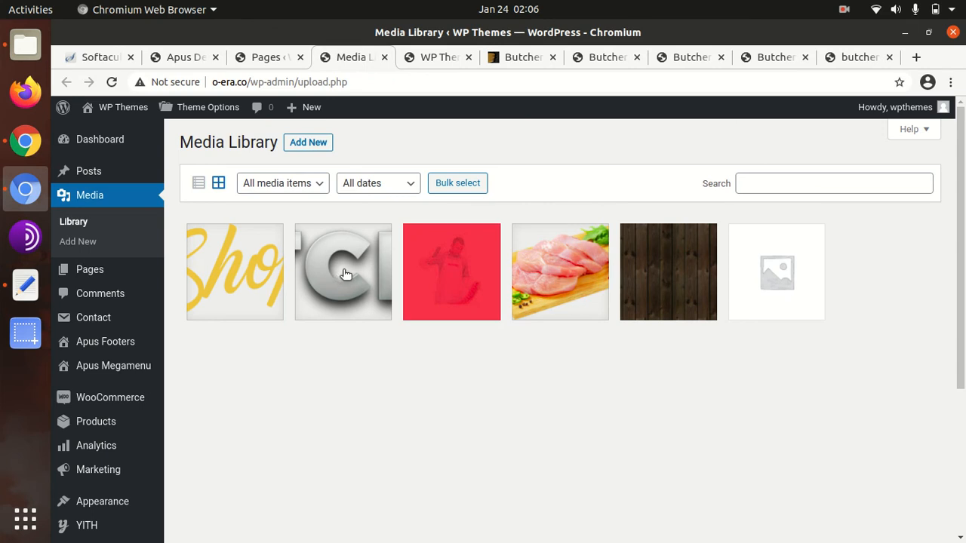
click(427, 59)
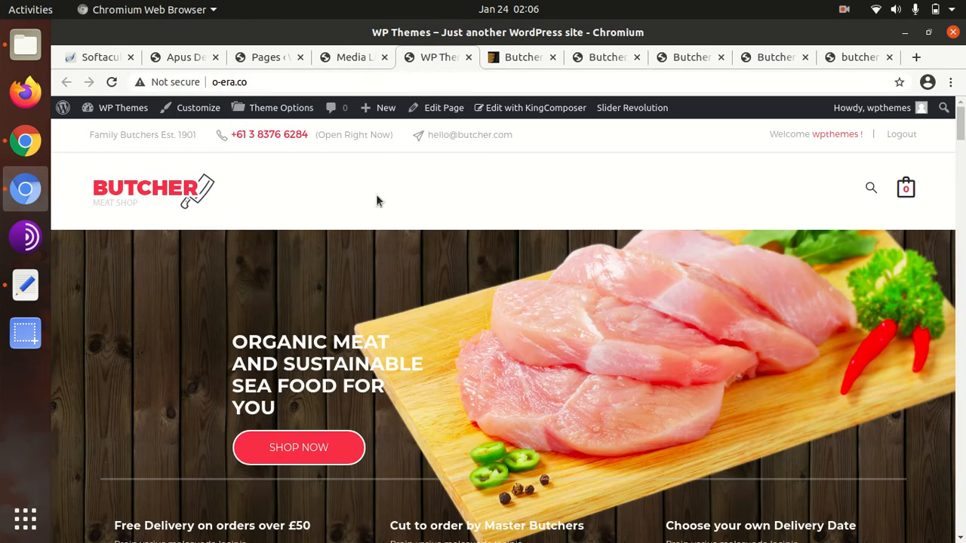
scroll(401, 209, down, 5)
scroll(402, 209, up, 5)
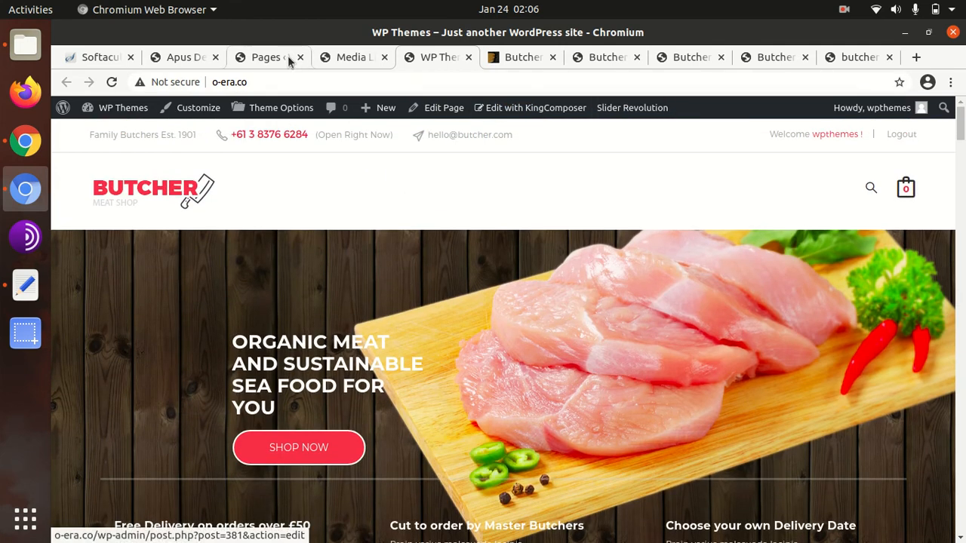
Return to the demo importer, look through the admin menu entries and open the Butcher Theme Options.
click(185, 58)
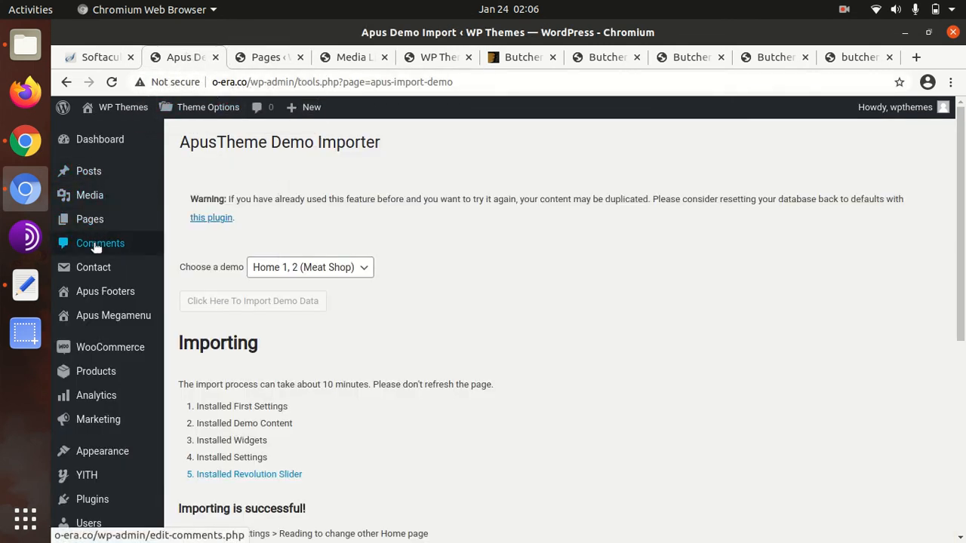
mouse_move(100, 295)
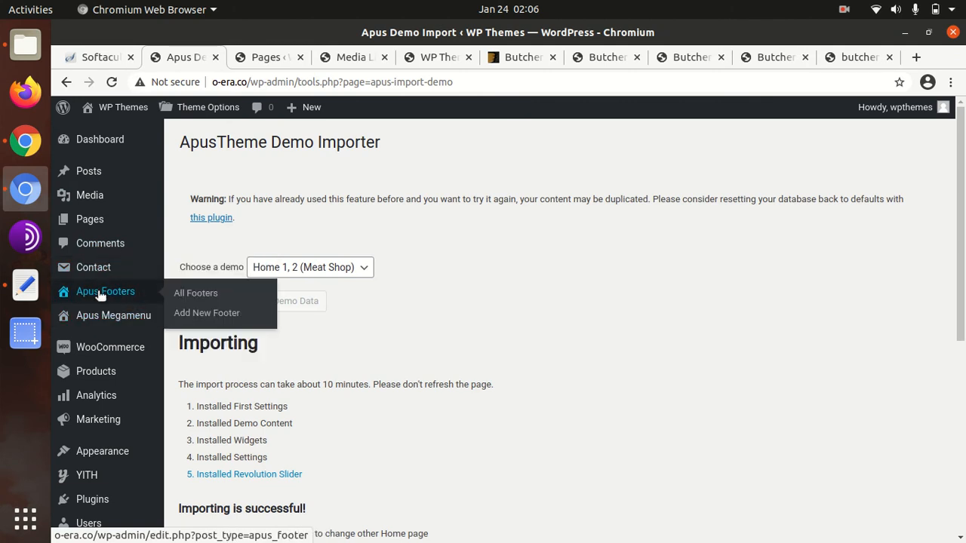
scroll(144, 277, down, 2)
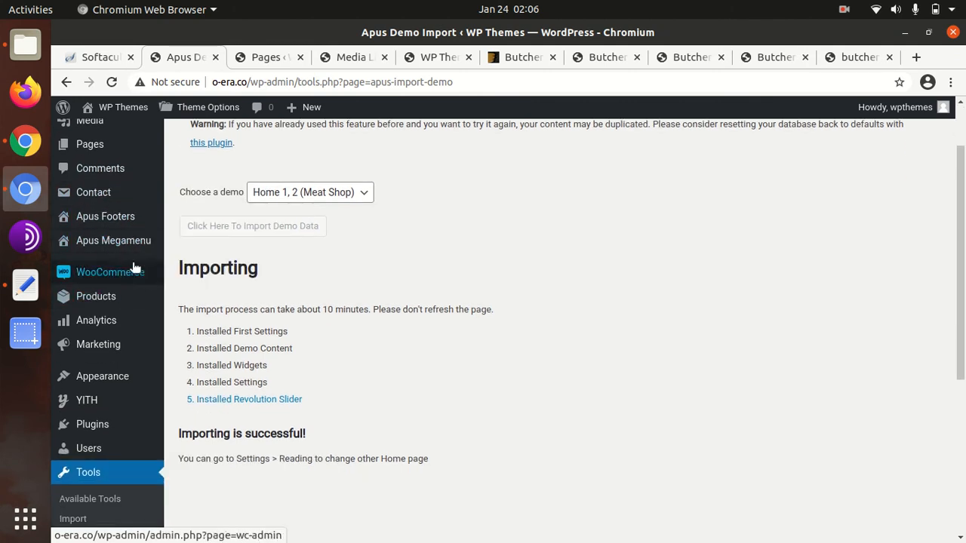
mouse_move(110, 273)
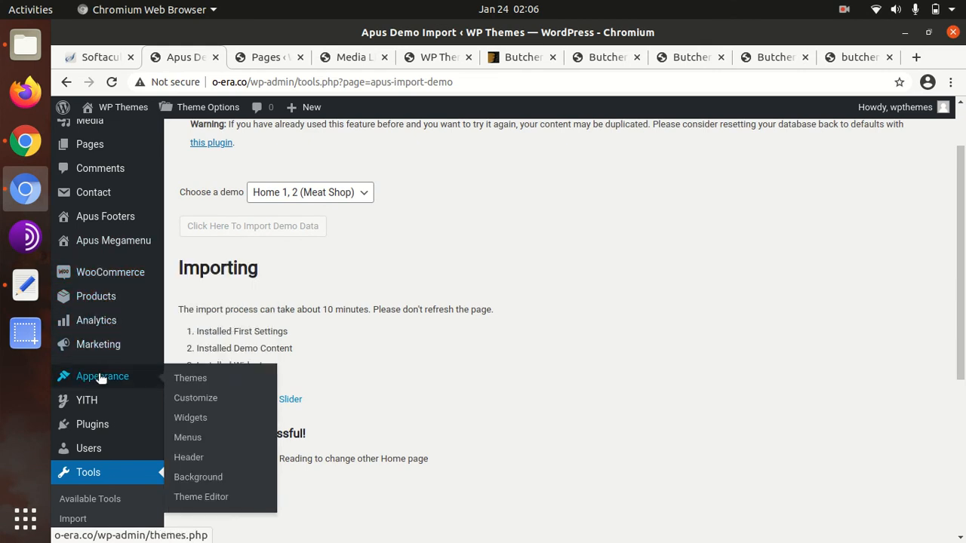
scroll(102, 377, down, 4)
scroll(101, 380, down, 3)
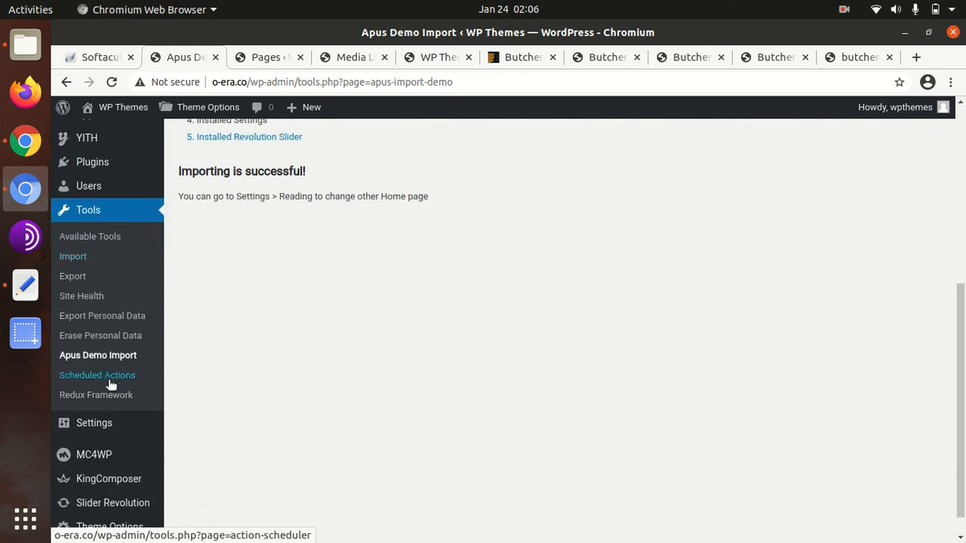
mouse_move(137, 490)
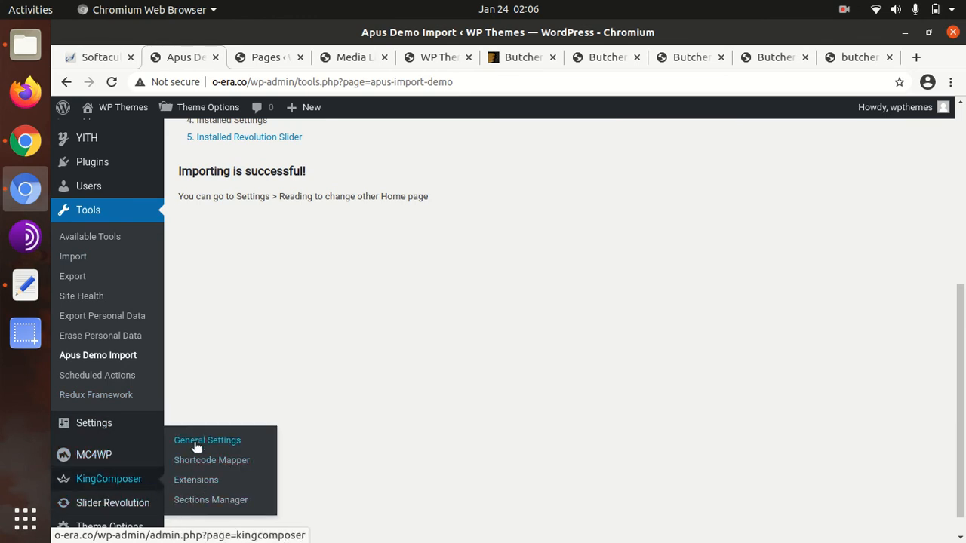
scroll(203, 468, down, 1)
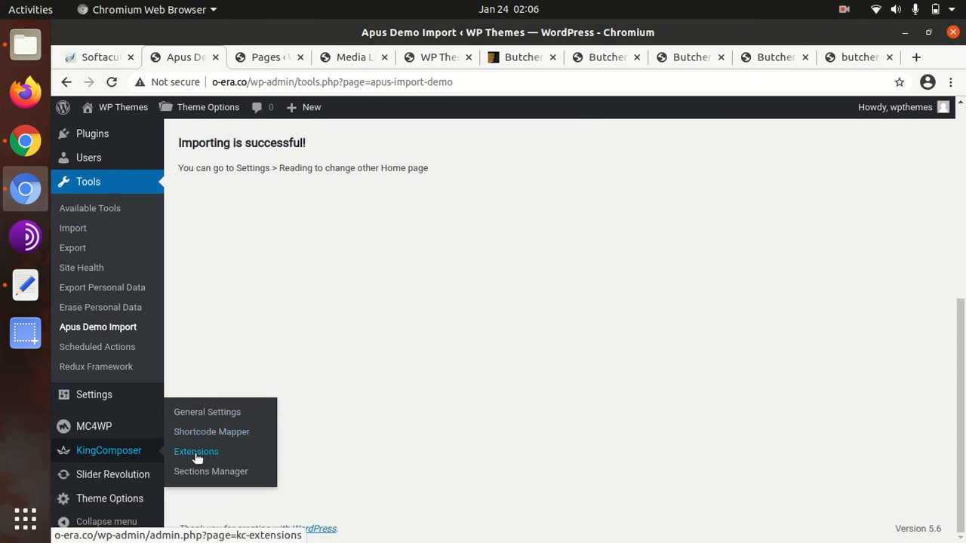
click(119, 499)
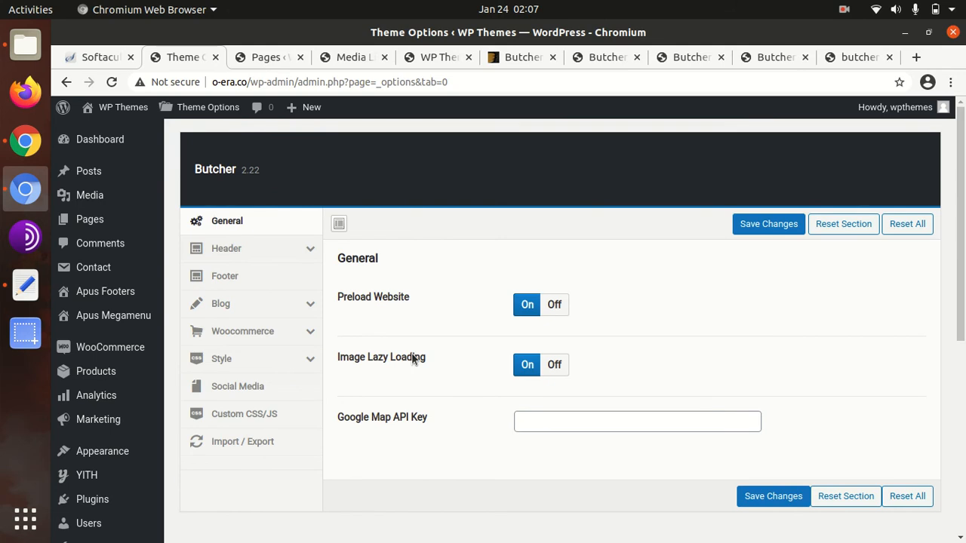
Review the Header, Blog, Woocommerce, Style, Social Media, Custom CSS/JS and Import / Export sections of the Theme Options.
click(238, 248)
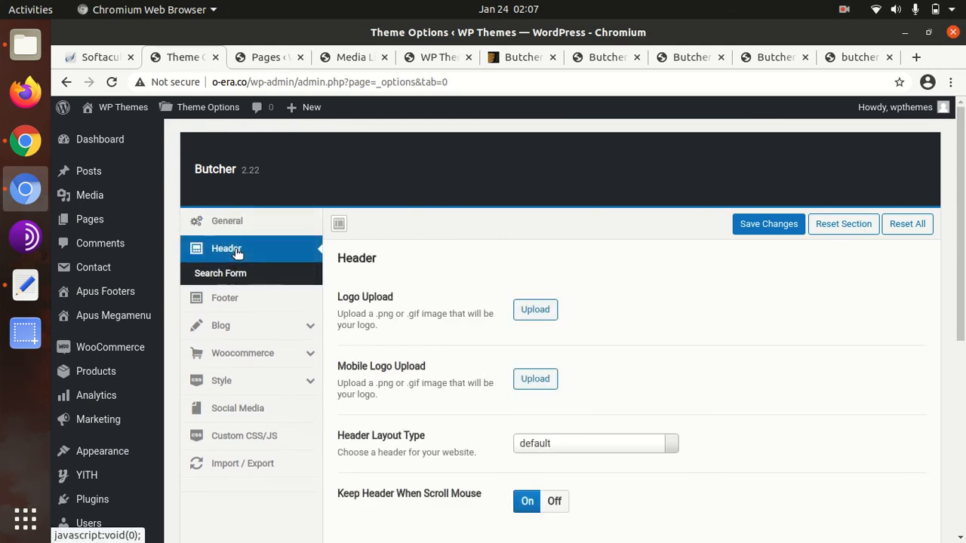
click(239, 304)
click(239, 305)
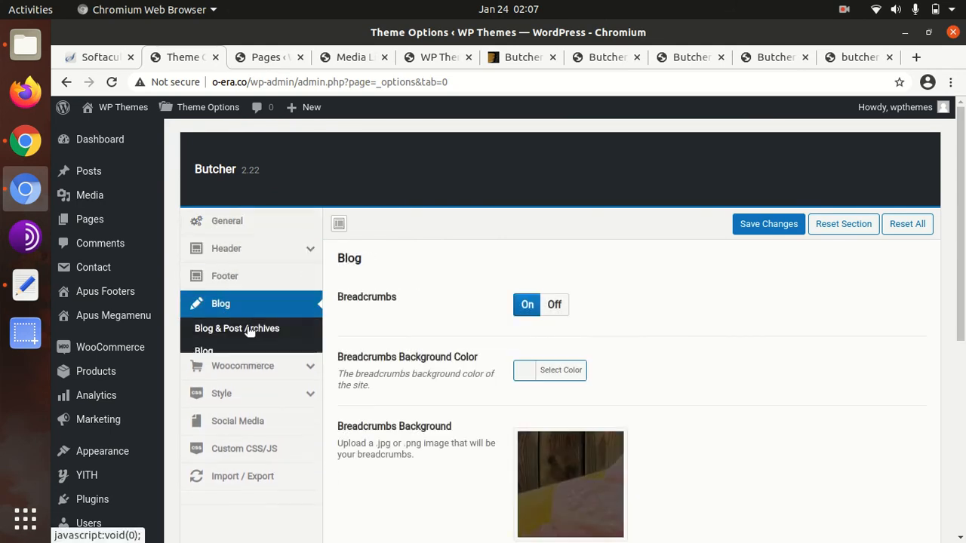
click(235, 382)
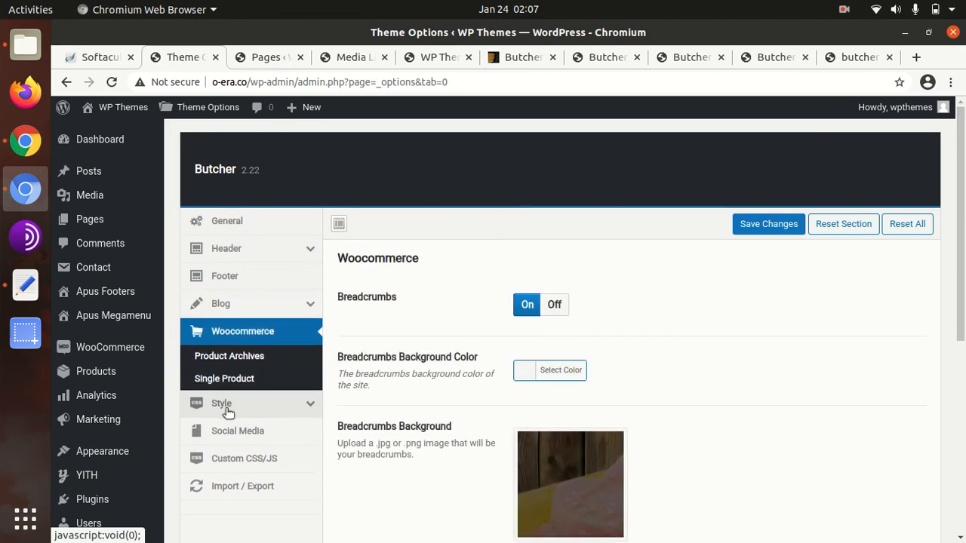
click(229, 406)
scroll(382, 373, down, 4)
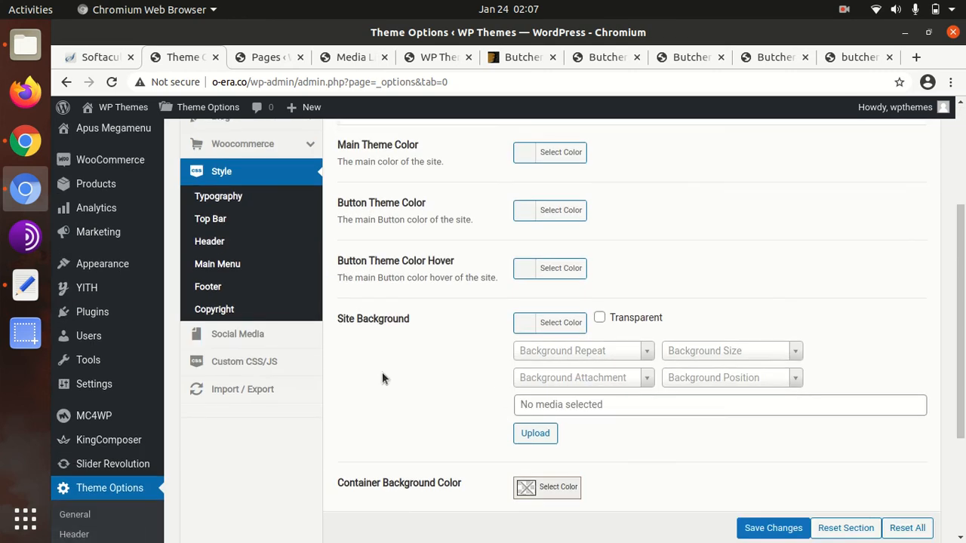
click(248, 339)
click(242, 236)
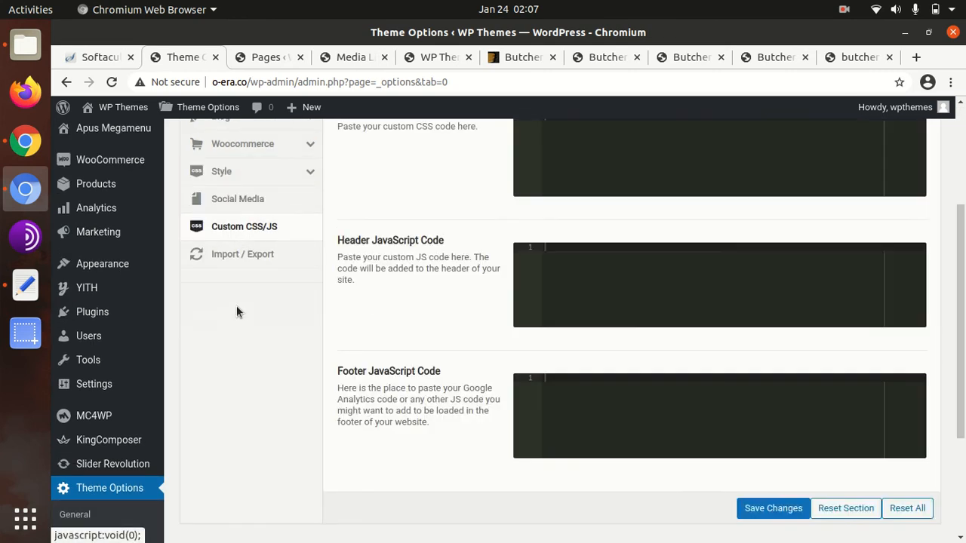
click(230, 257)
scroll(264, 386, up, 3)
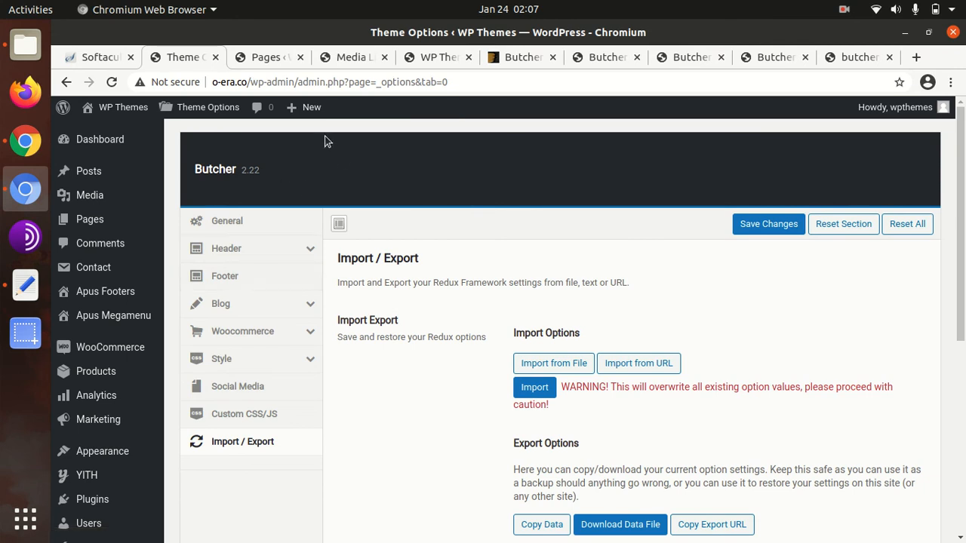
Open the Home 1 front page from the pages list for editing in a new tab, and close the duplicate KingComposer edit tab.
click(275, 57)
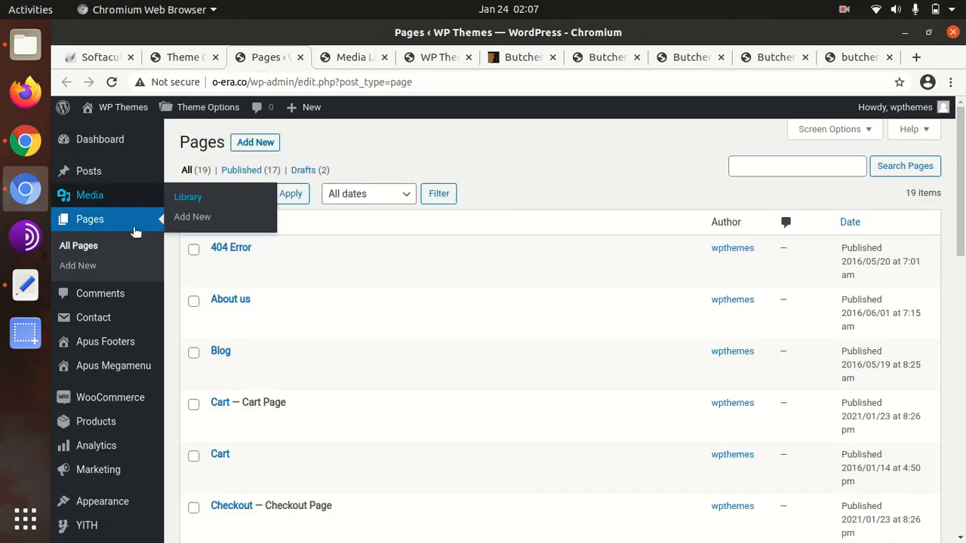
scroll(273, 338, down, 5)
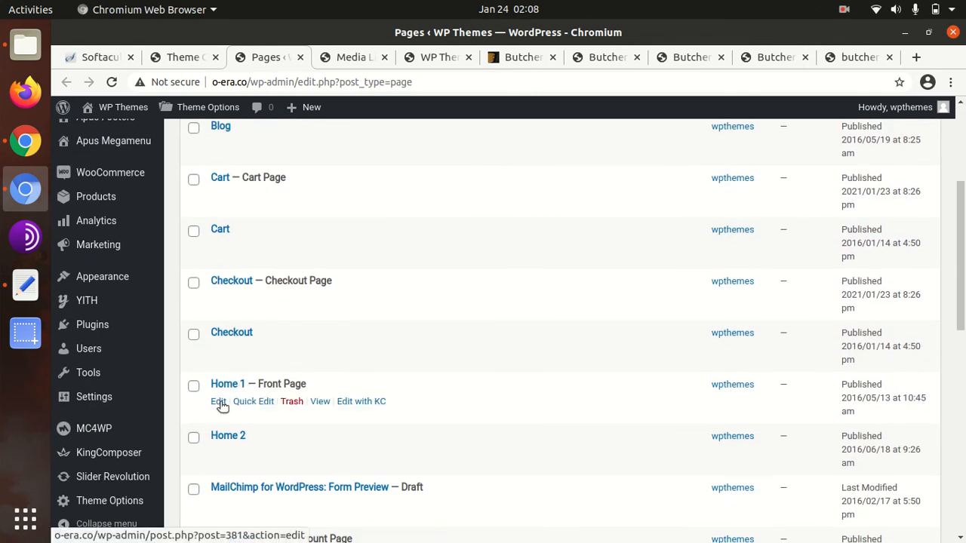
middle_click(219, 403)
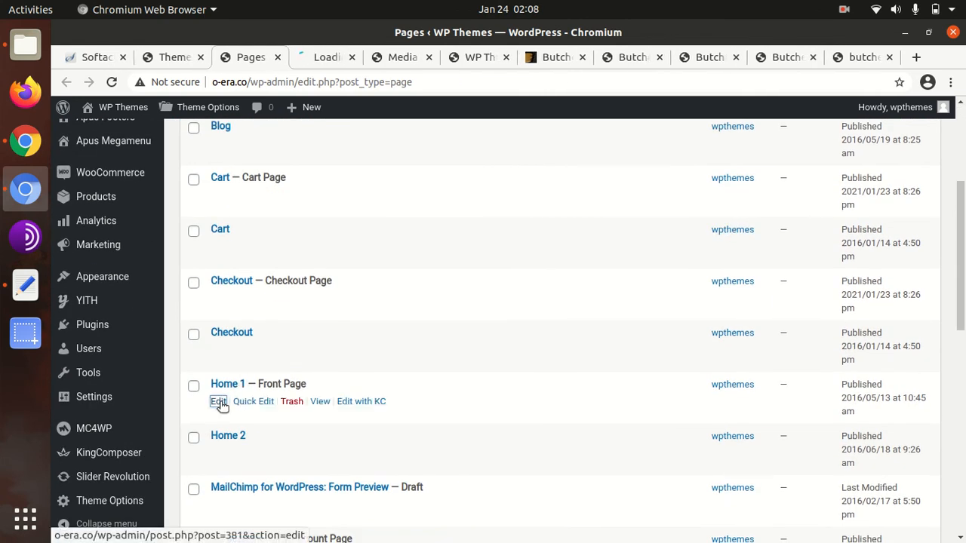
middle_click(378, 405)
click(318, 56)
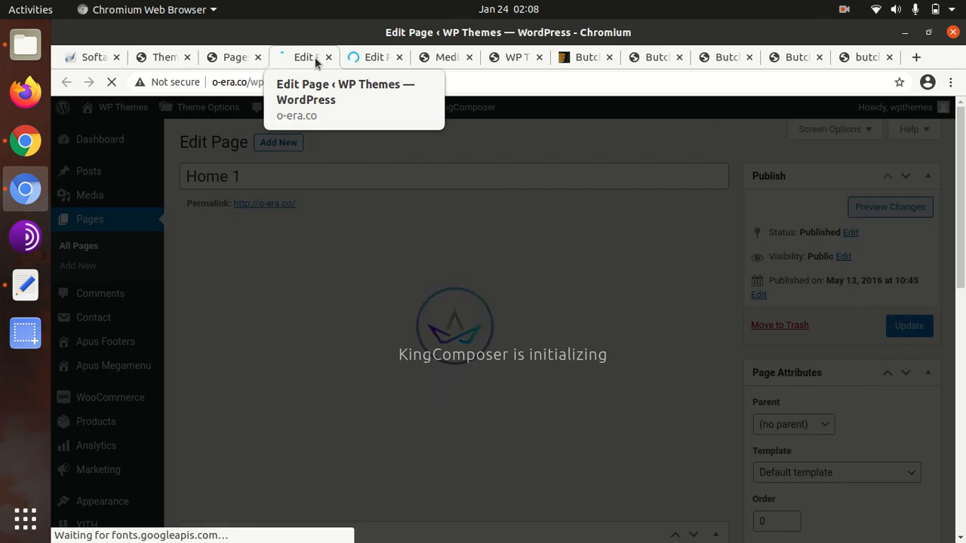
click(377, 59)
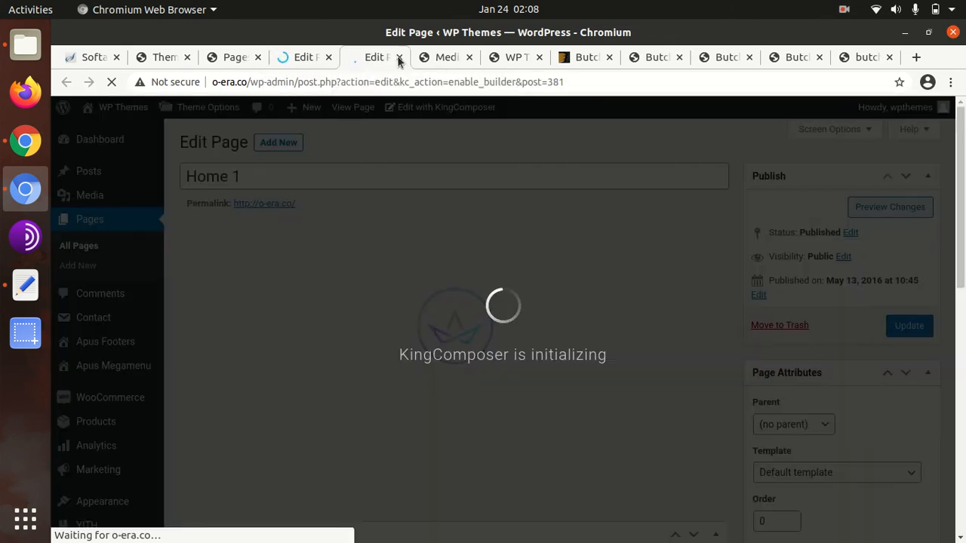
click(327, 59)
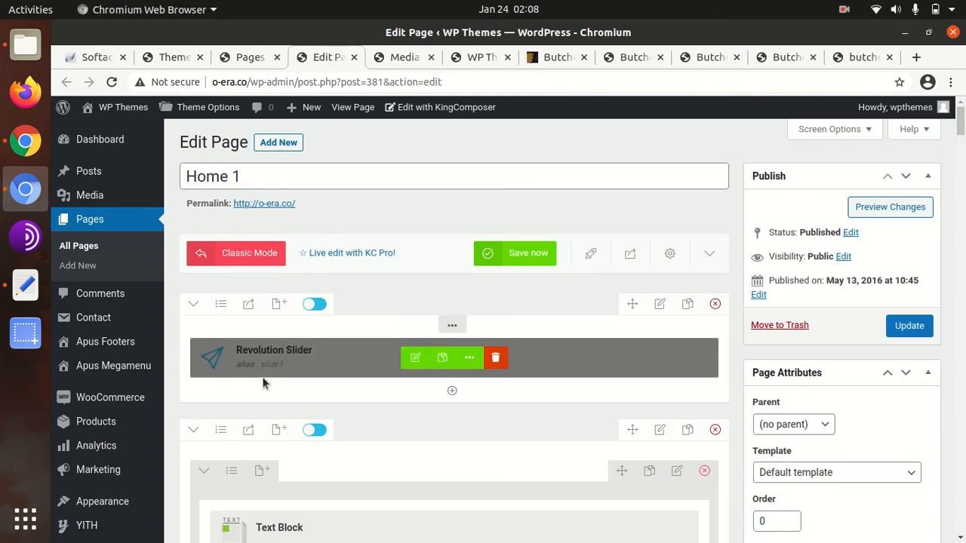
Open the settings of the "Free Delivery on orders over £50" feature box, examine its title field and save the settings.
scroll(453, 361, down, 3)
scroll(423, 351, down, 3)
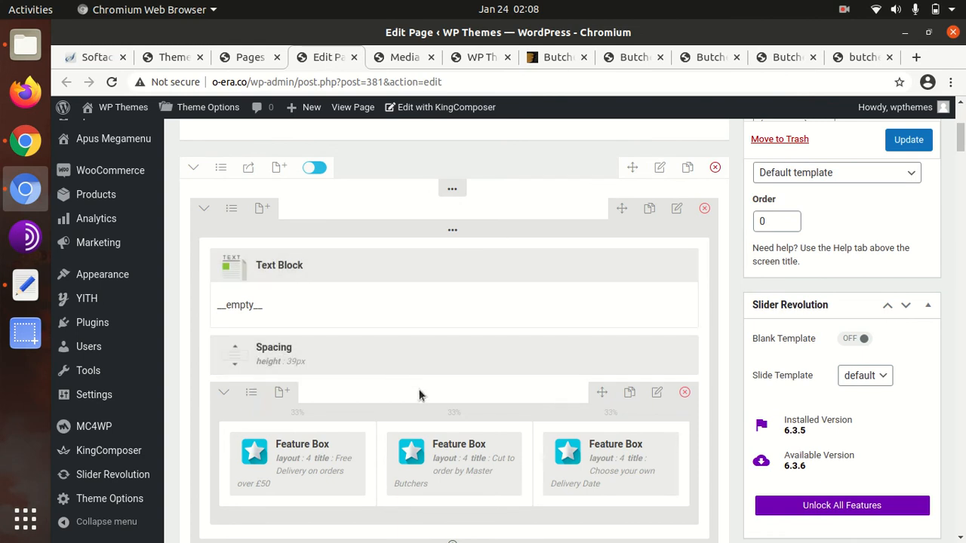
scroll(415, 389, down, 3)
mouse_move(302, 351)
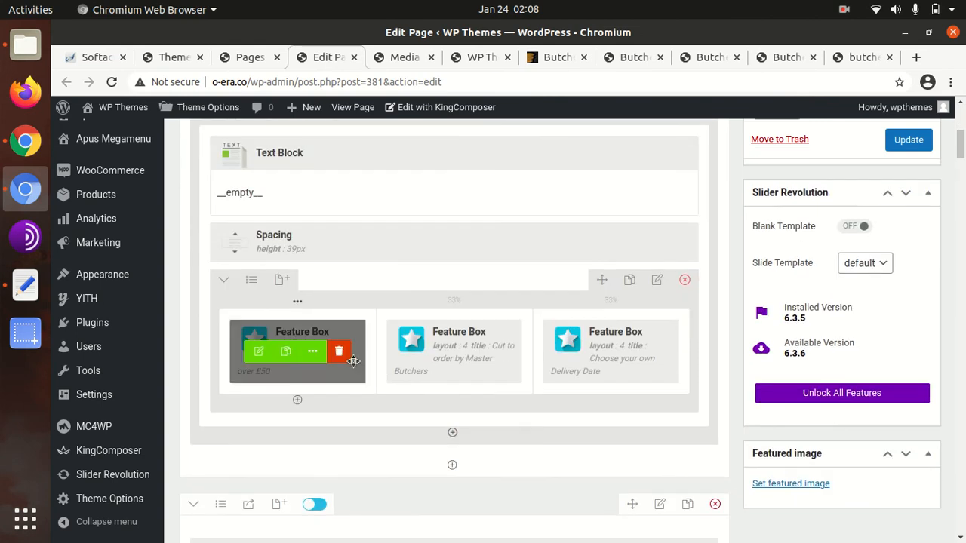
click(258, 353)
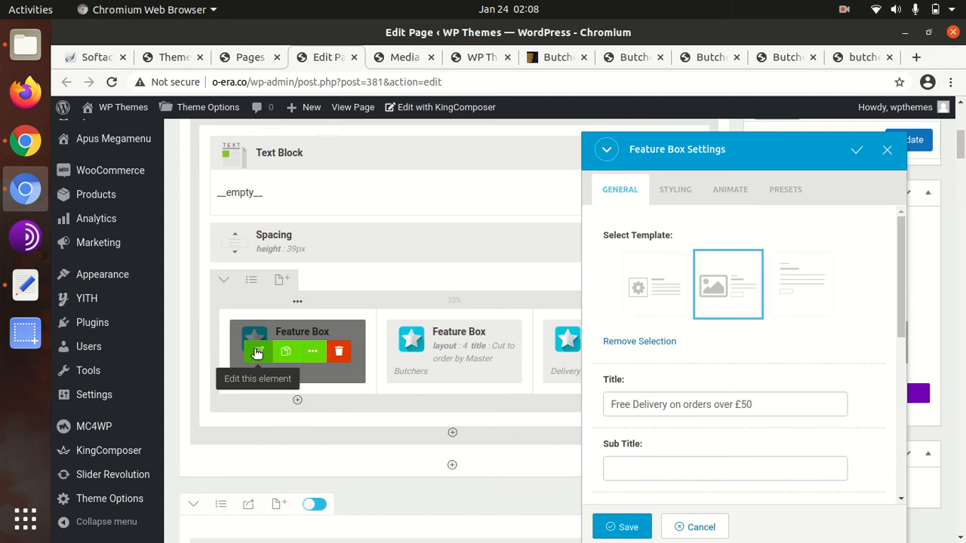
scroll(709, 385, down, 3)
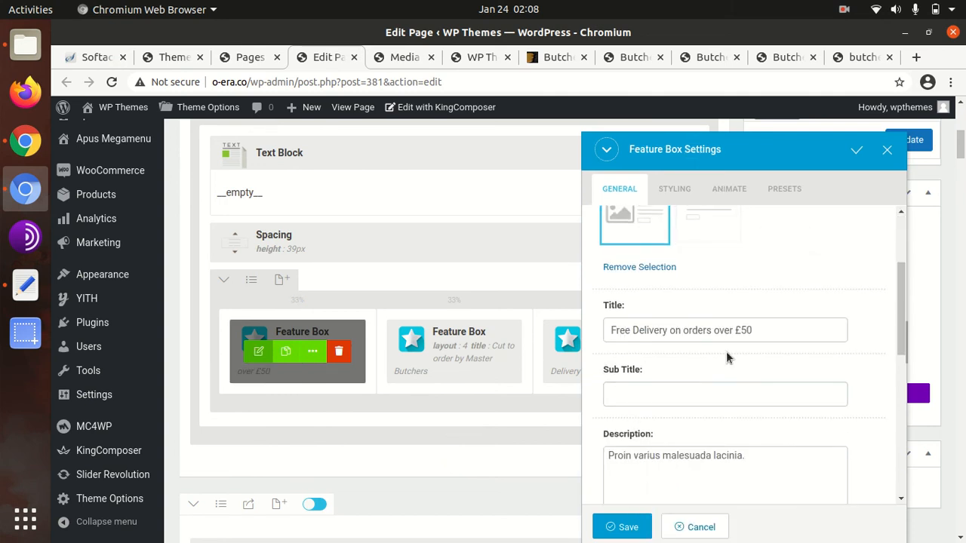
click(771, 329)
drag(756, 330, 593, 336)
click(621, 527)
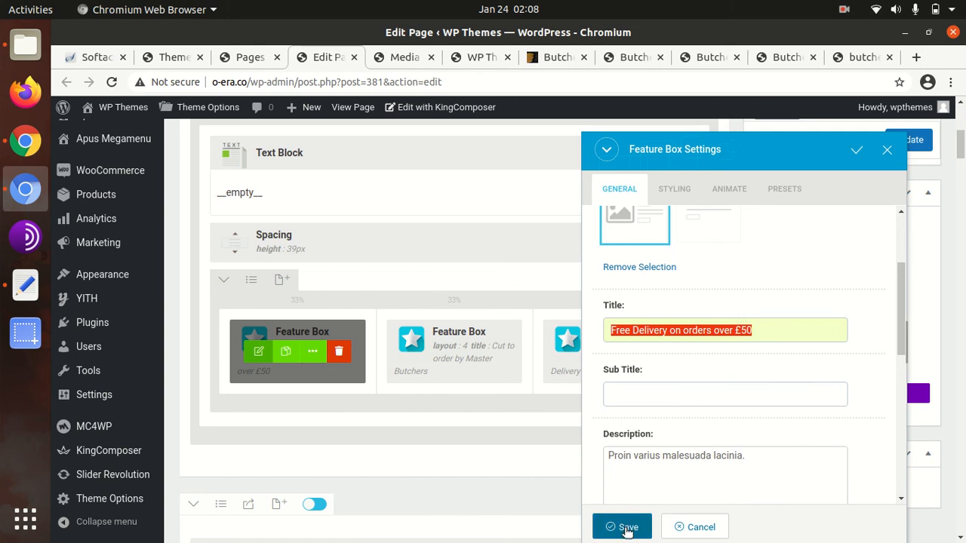
Collapse the "About Our Firm's" row and look over the page's builder rows down to the Home Delivery feature boxes.
scroll(464, 351, up, 3)
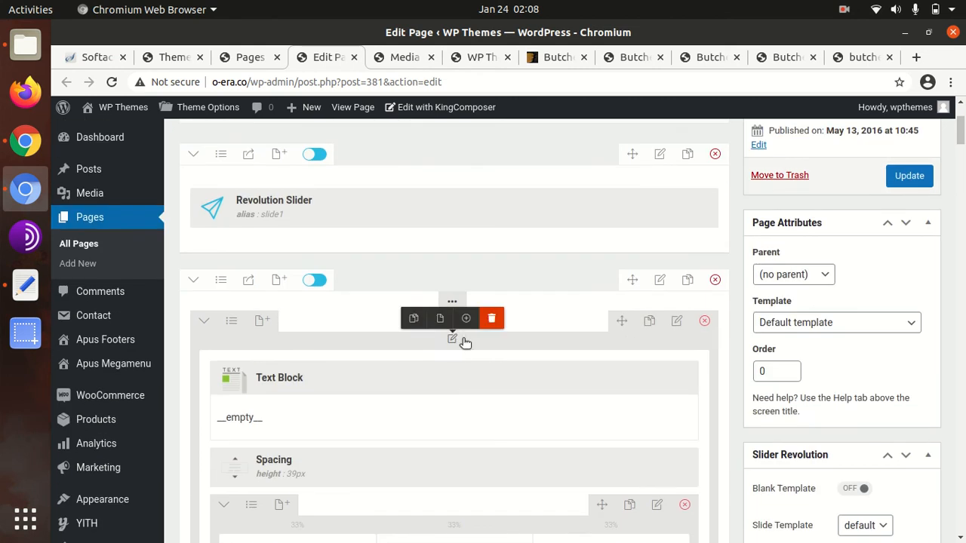
scroll(500, 375, down, 7)
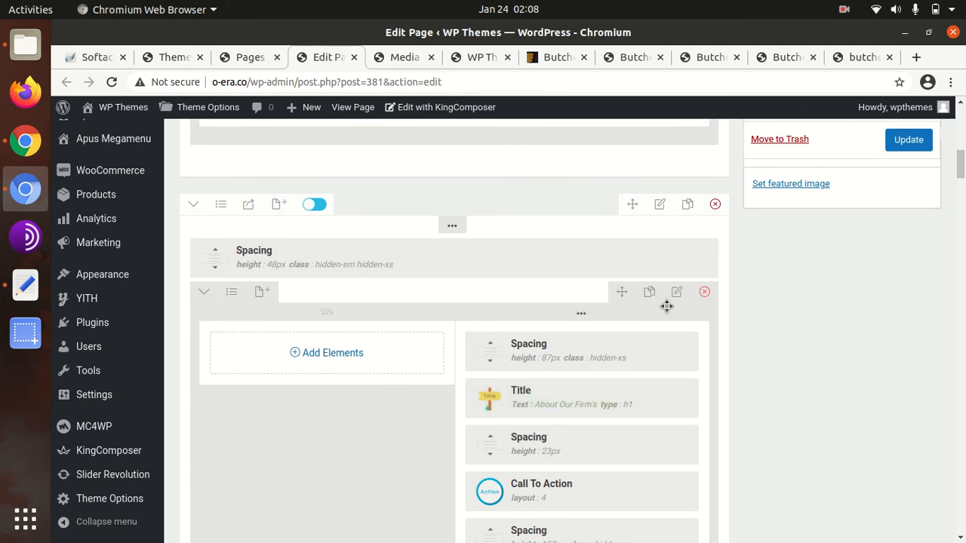
drag(621, 295, 679, 302)
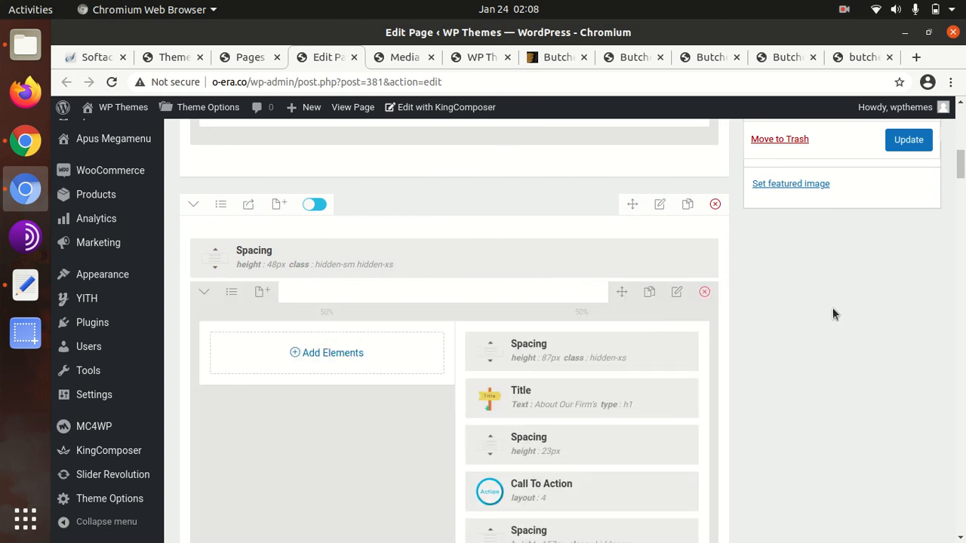
mouse_move(651, 340)
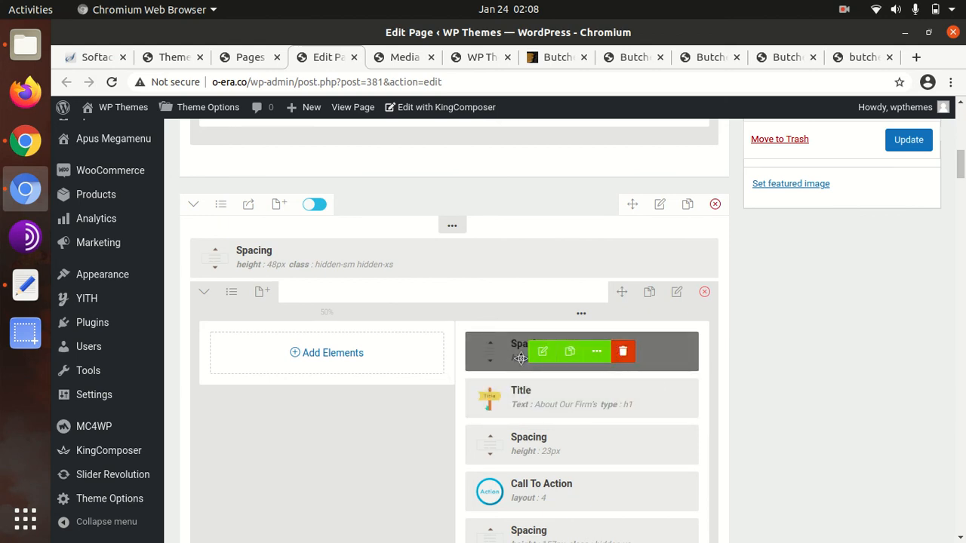
click(193, 204)
mouse_move(341, 373)
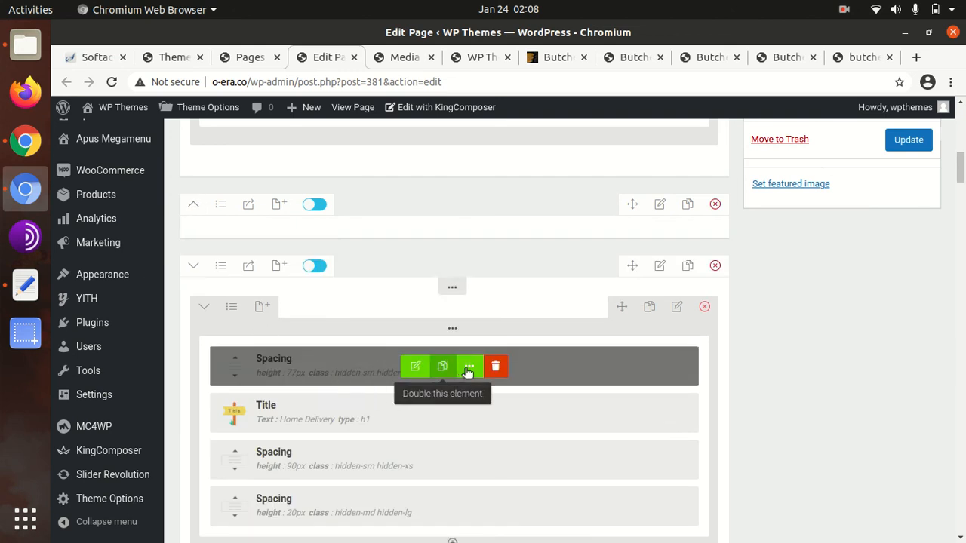
scroll(434, 368, down, 3)
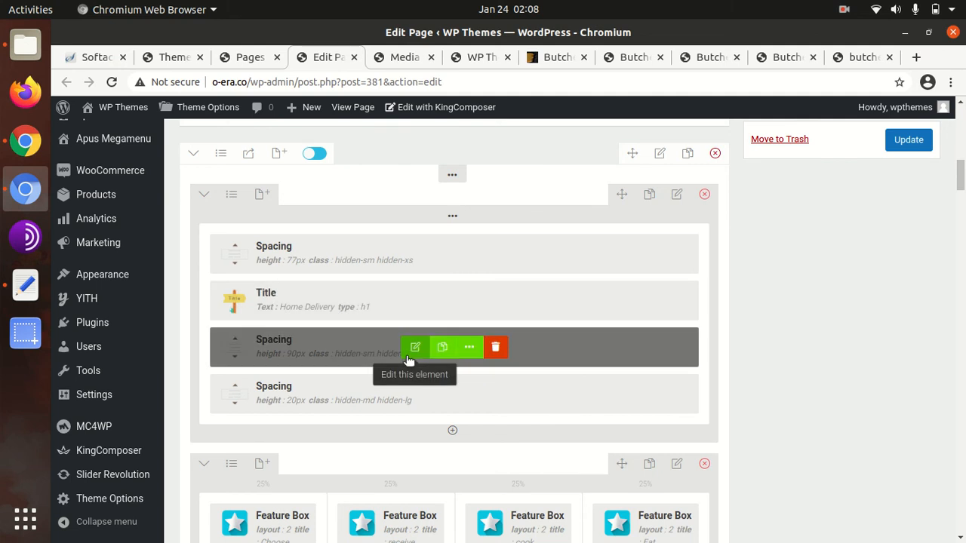
scroll(400, 358, down, 5)
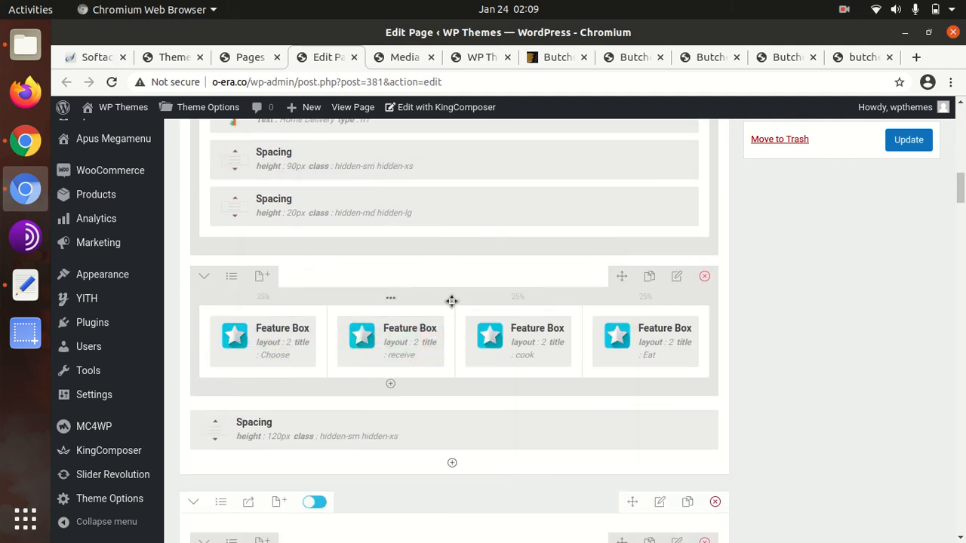
Look back up the Home 1 builder rows, and open the live site in place of the Media Library to inspect its header.
scroll(450, 300, up, 7)
scroll(451, 301, up, 12)
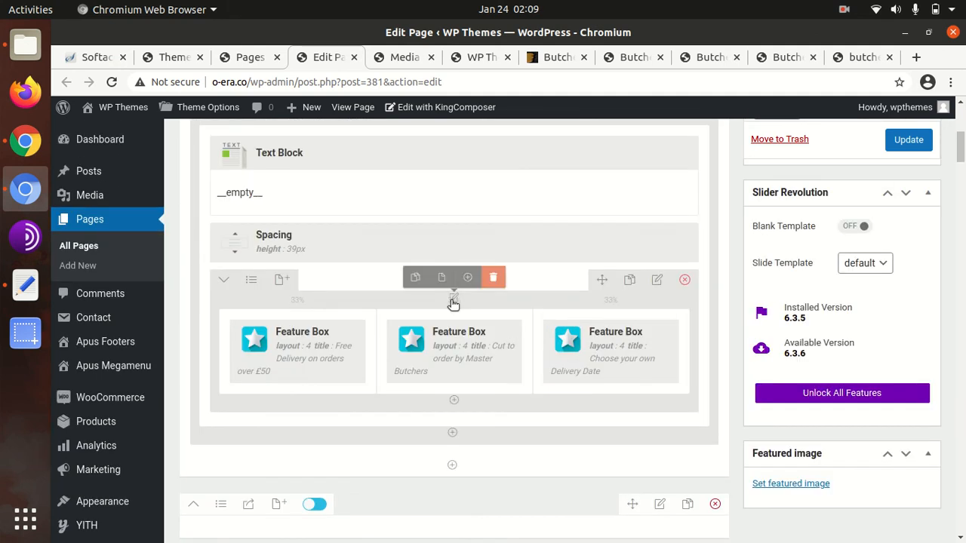
scroll(453, 304, up, 5)
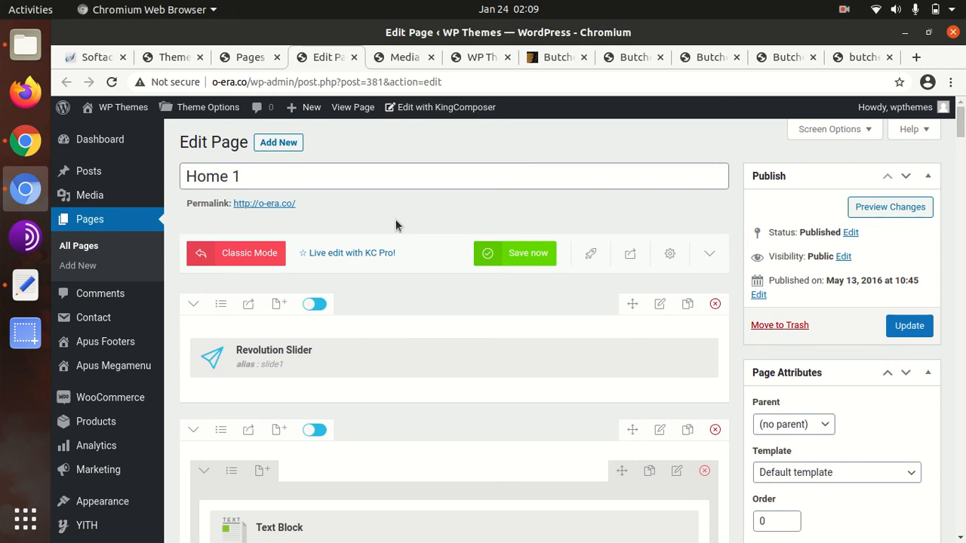
click(397, 60)
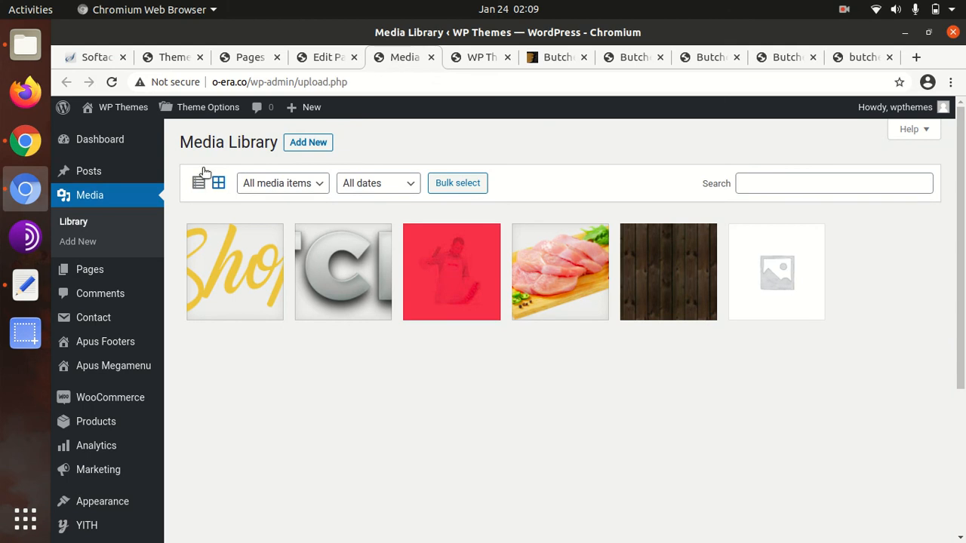
mouse_move(91, 113)
click(96, 133)
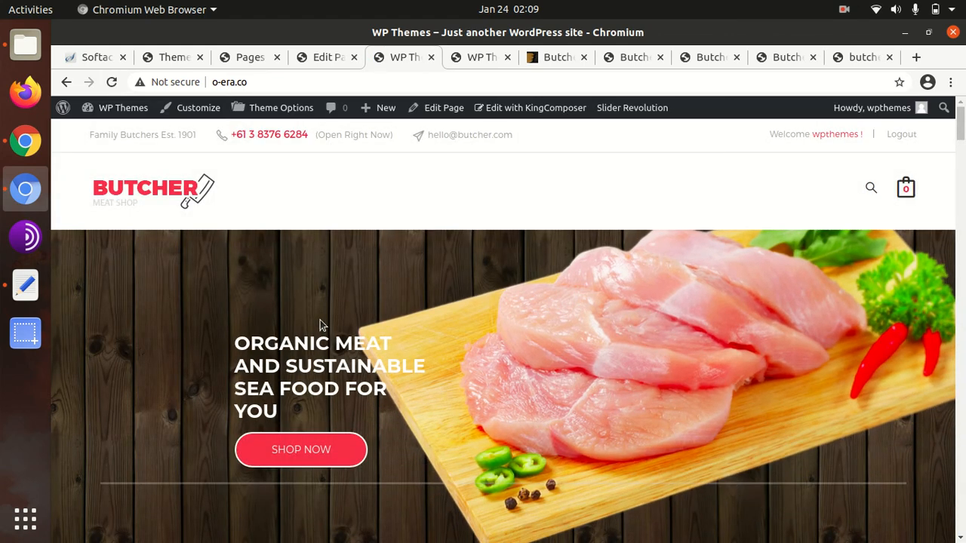
scroll(320, 324, down, 3)
scroll(320, 325, up, 3)
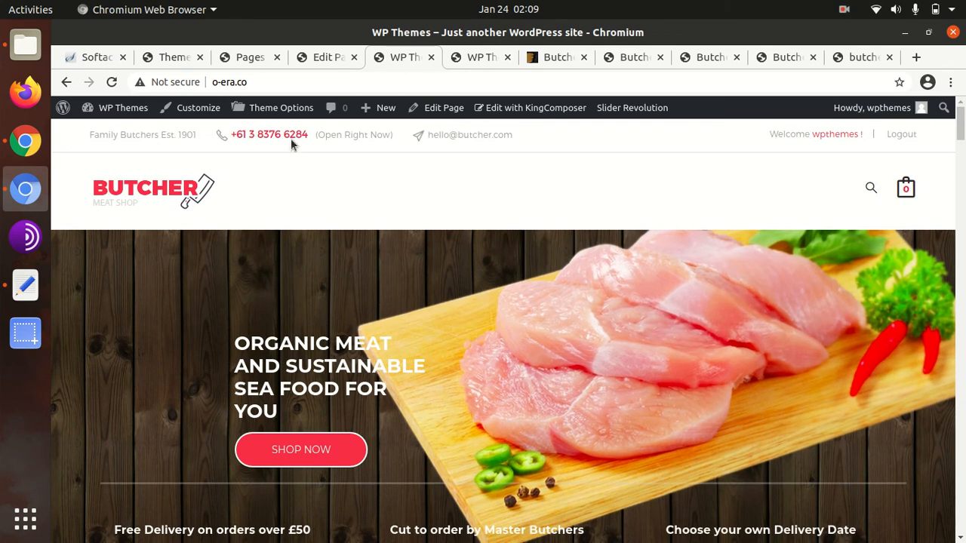
Open the theme's menu locations and save them with Main Menu as Primary Menu and Top Menu as Top Menu.
click(245, 57)
mouse_move(76, 281)
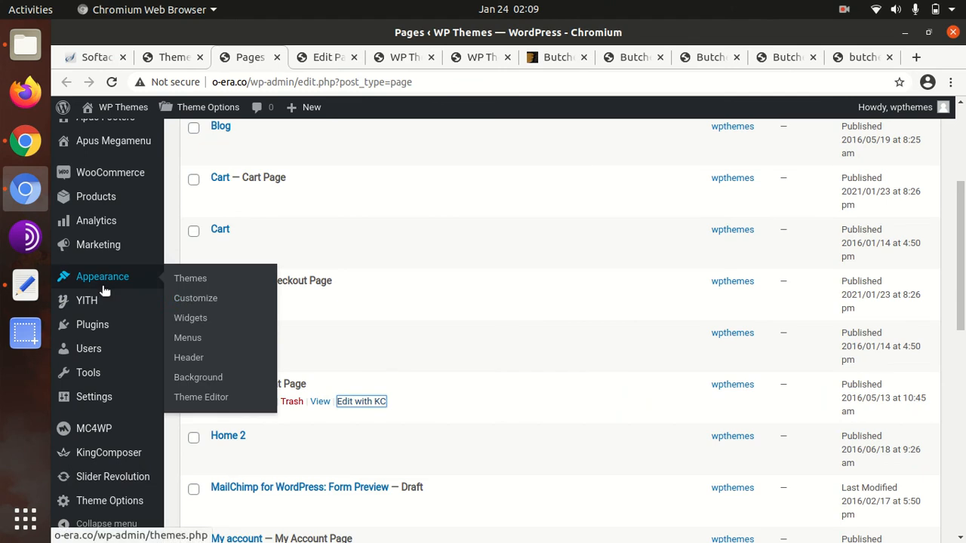
click(185, 340)
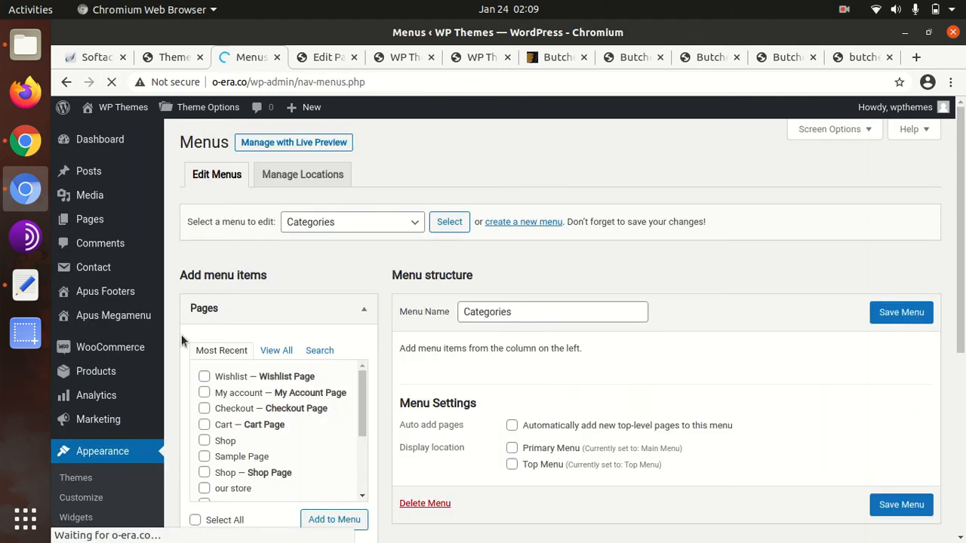
click(302, 176)
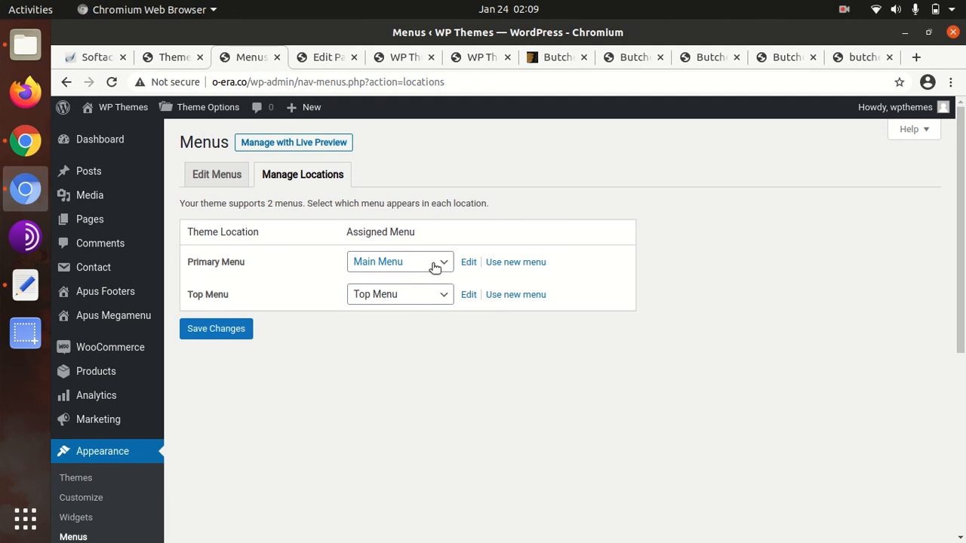
click(231, 333)
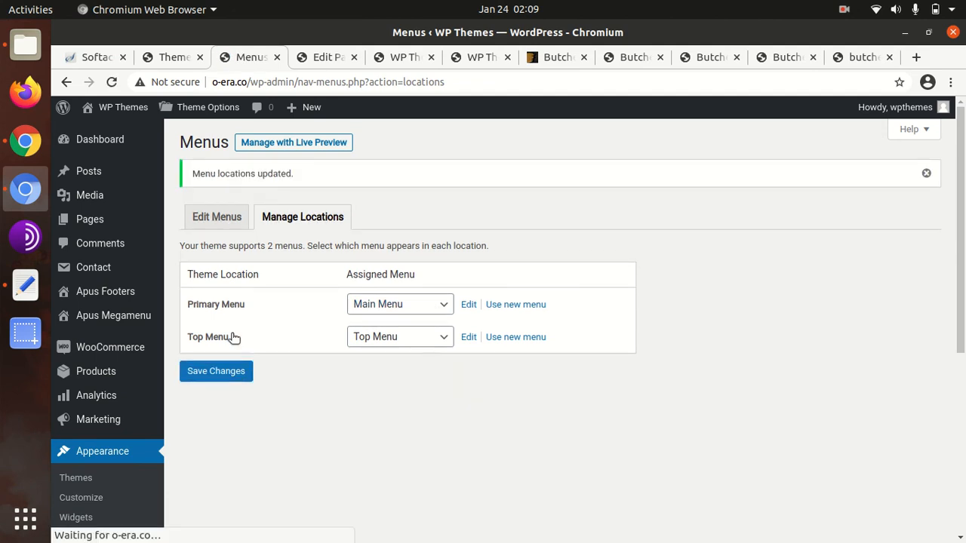
Load Main Menu (Primary Menu) for editing and look over its structure and settings.
click(219, 218)
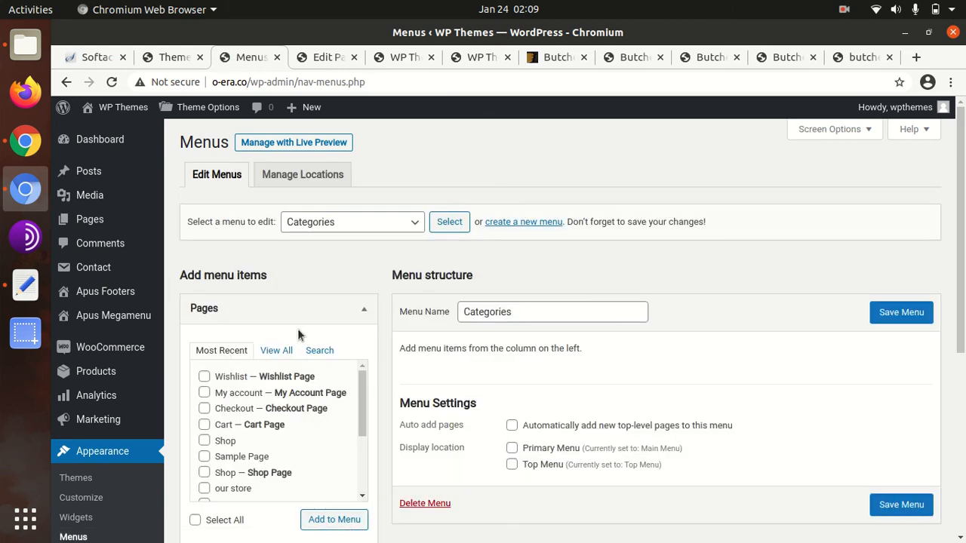
click(374, 225)
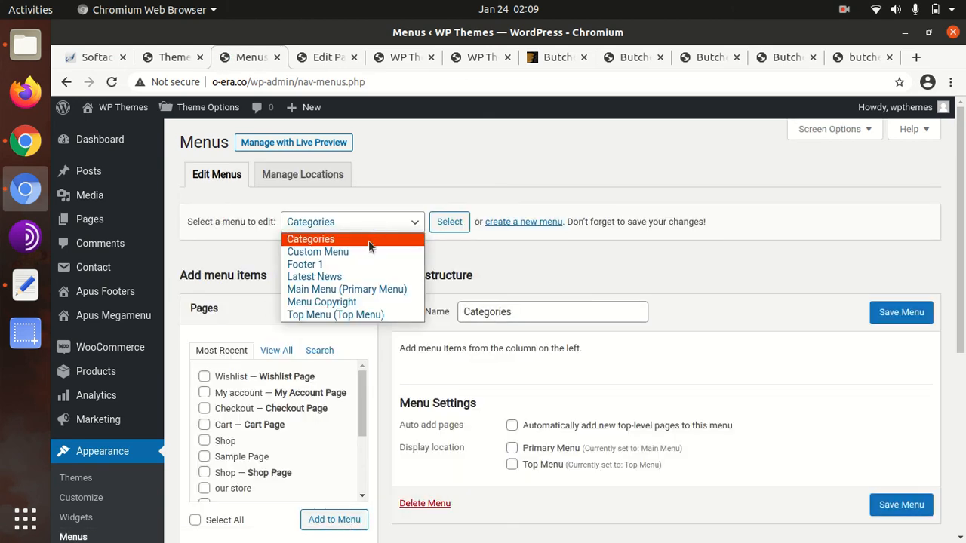
click(358, 289)
click(451, 221)
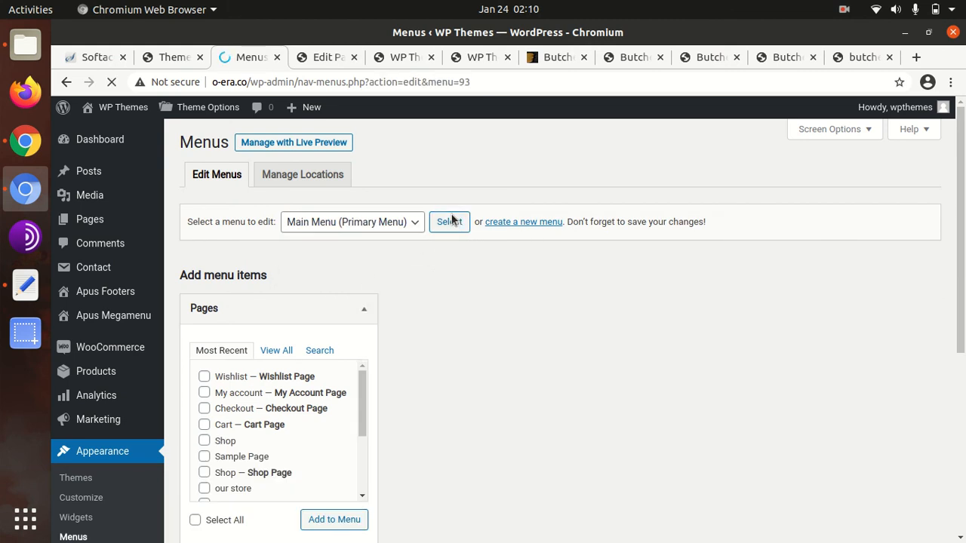
scroll(478, 365, down, 2)
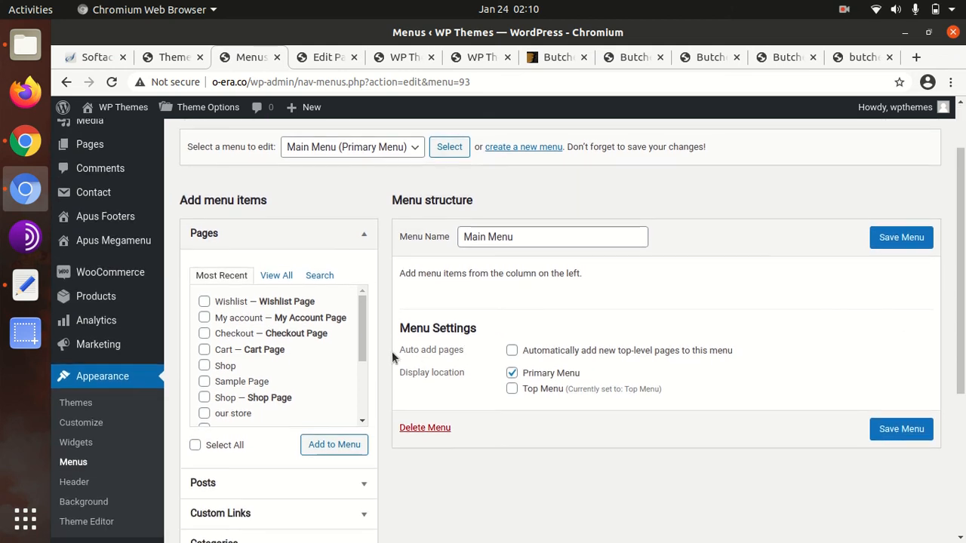
scroll(592, 303, down, 3)
scroll(463, 311, up, 3)
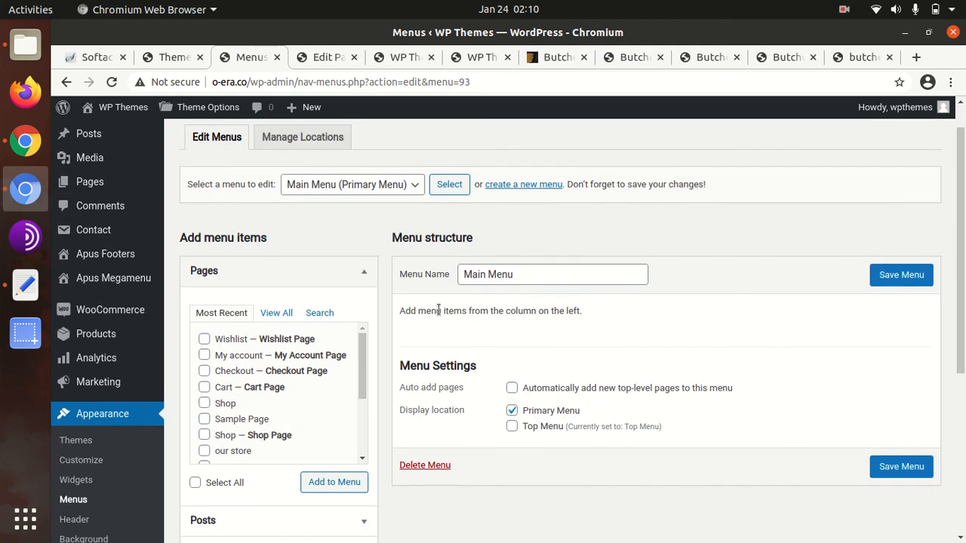
Add the Shop, Home 2 and About us pages to Main Menu, save it and reload the live front page.
scroll(293, 391, down, 1)
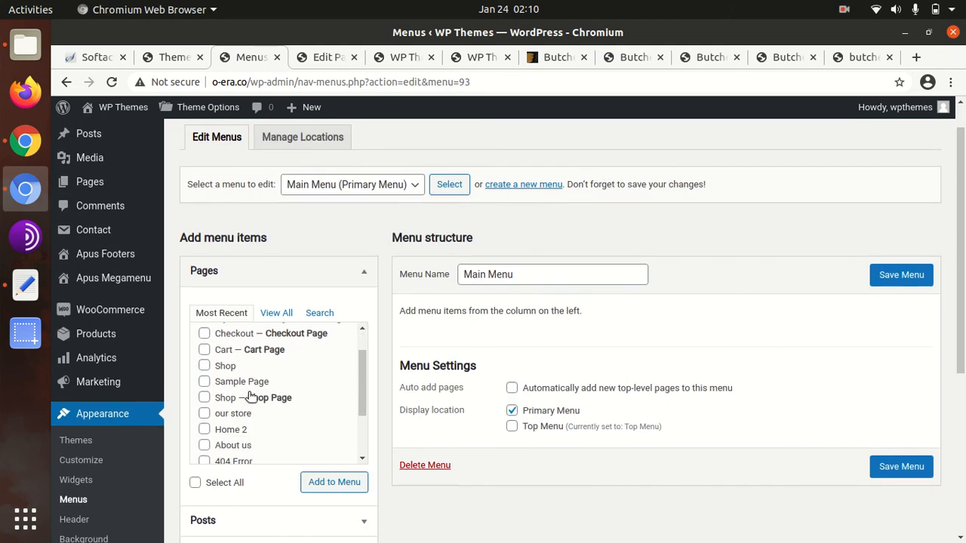
click(205, 367)
click(205, 430)
click(204, 446)
click(314, 481)
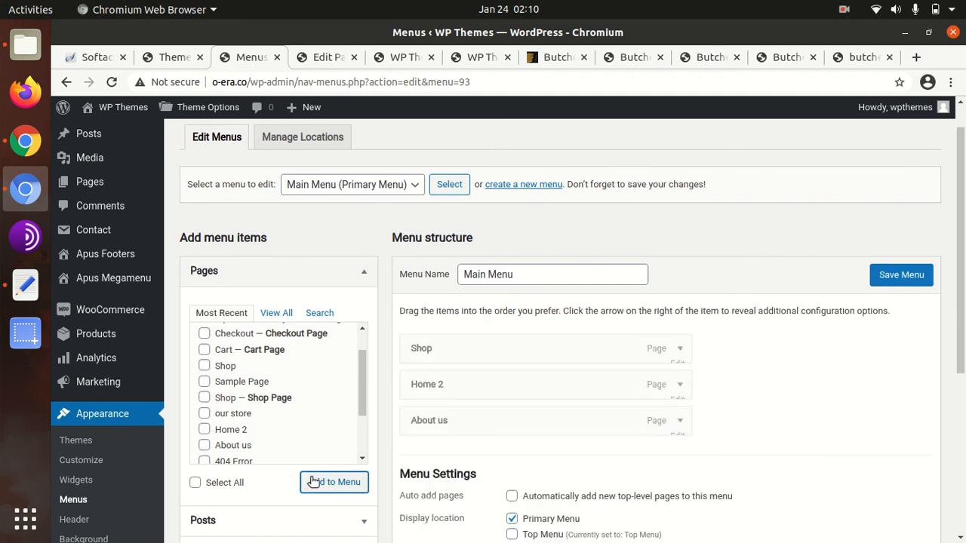
click(892, 279)
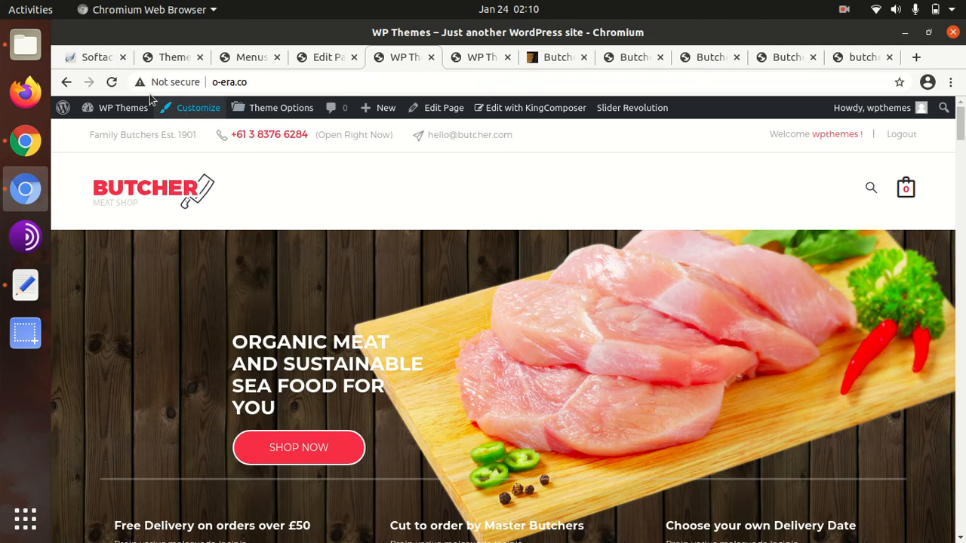
click(111, 82)
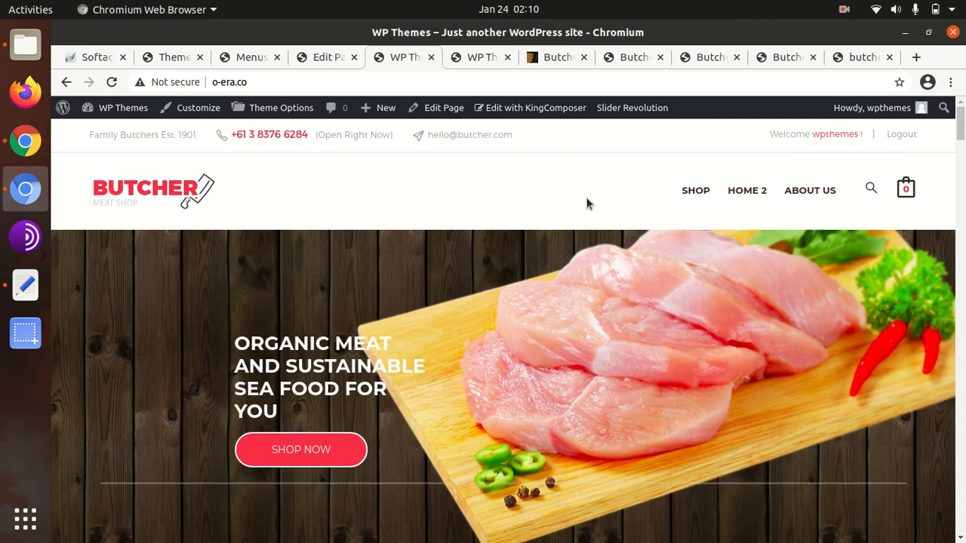
Close the Home 1 page editor tab, leaving without saving changes.
click(311, 62)
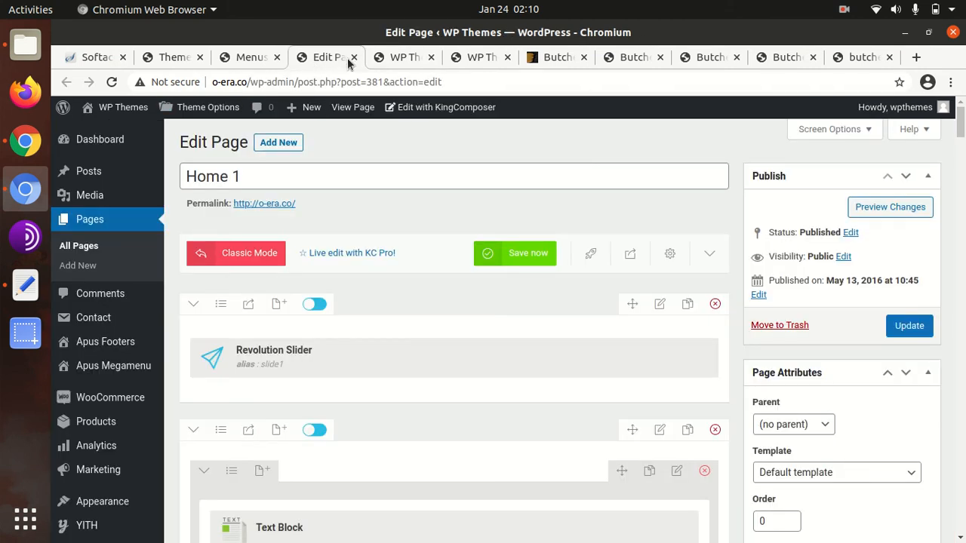
click(354, 57)
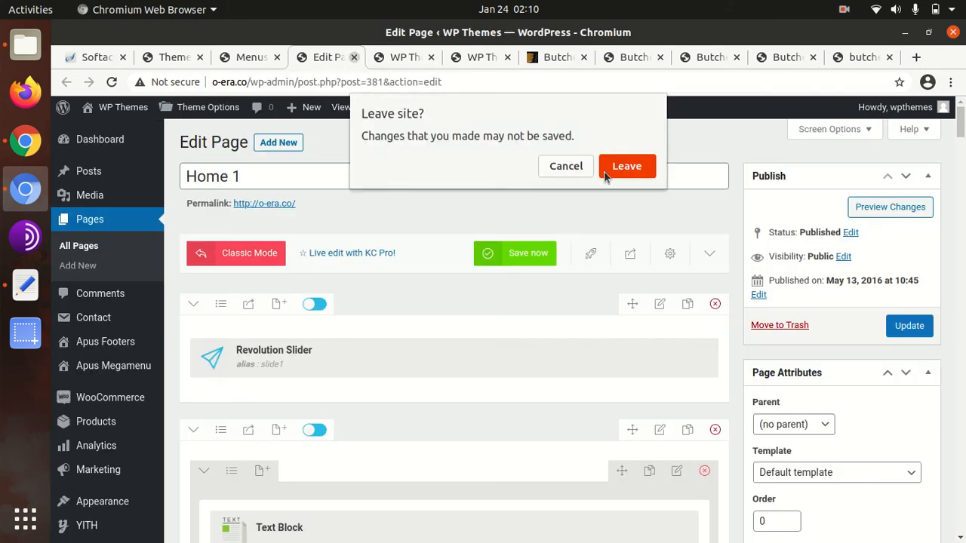
click(600, 170)
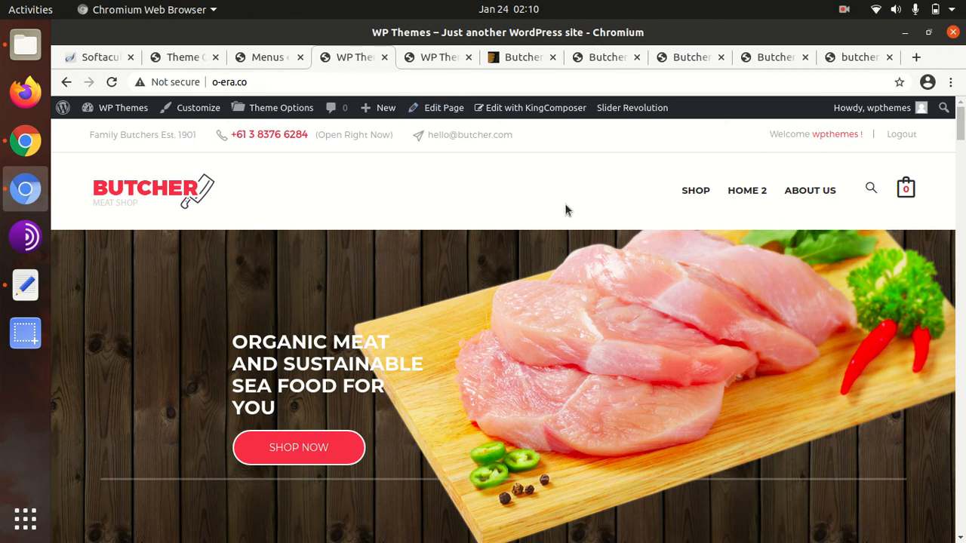
Review the live front page from the header menu and slider through About Our Firm's, Home Delivery and the product listings.
scroll(560, 211, down, 5)
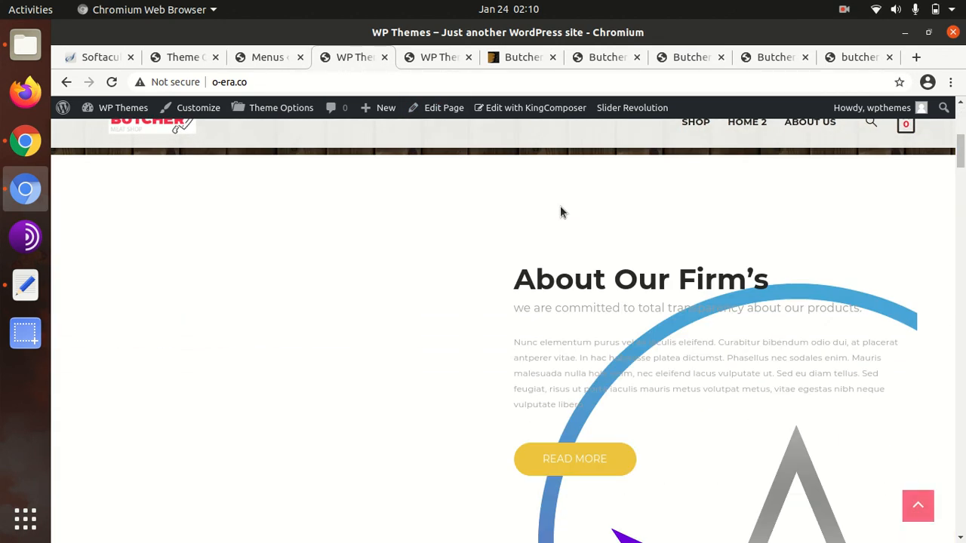
scroll(561, 208, up, 5)
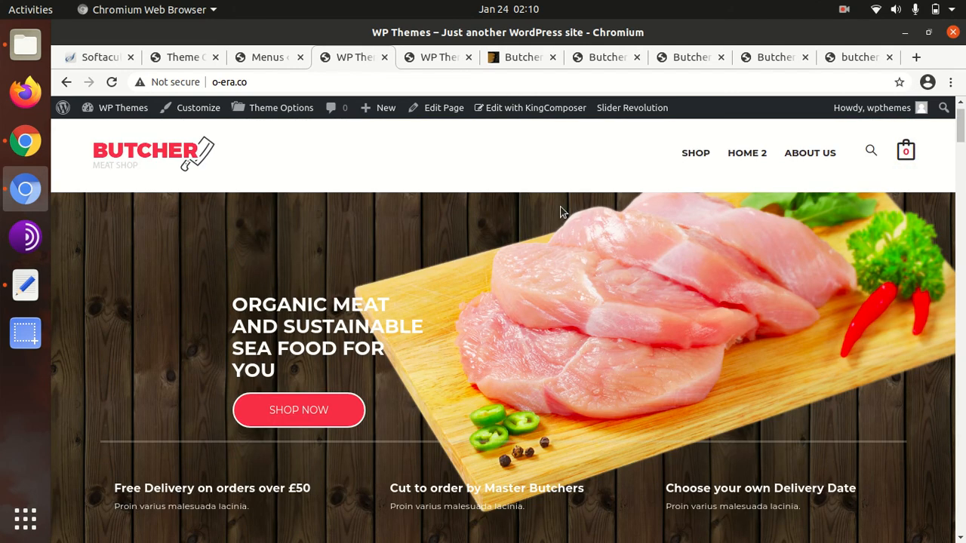
scroll(560, 211, down, 6)
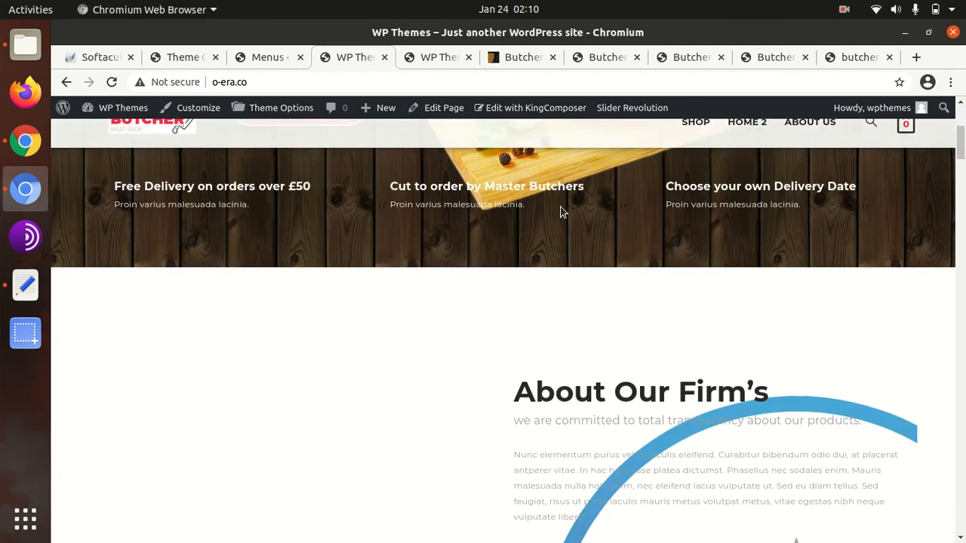
scroll(560, 211, down, 5)
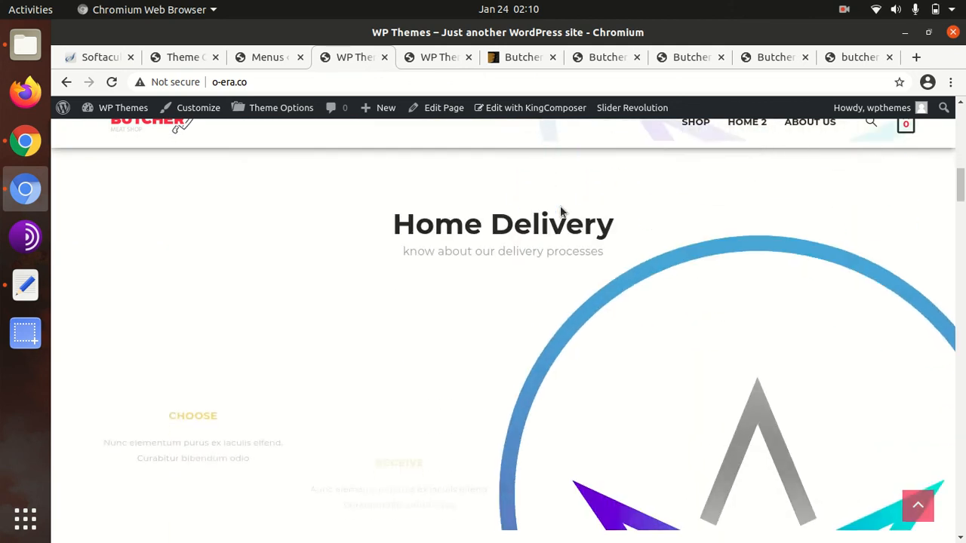
scroll(560, 211, down, 5)
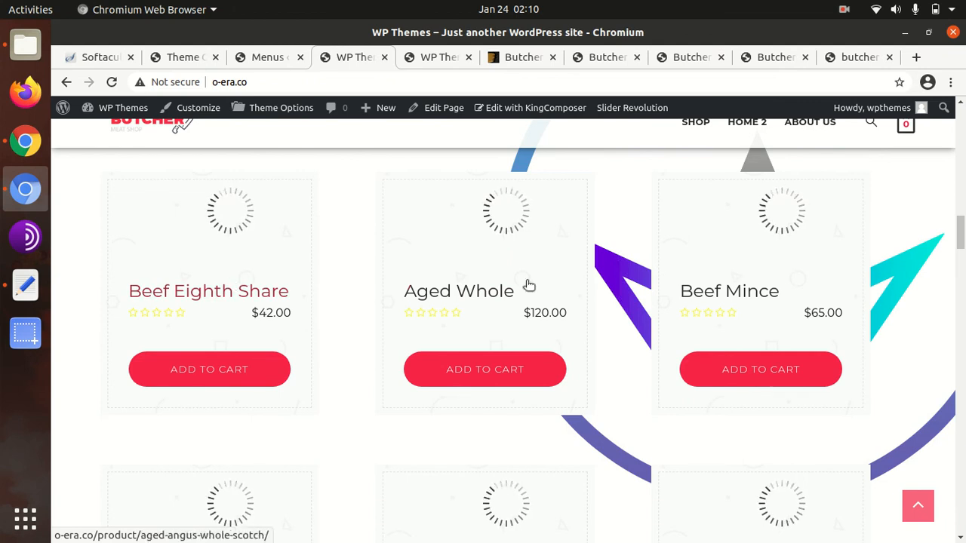
scroll(613, 280, down, 6)
scroll(514, 276, up, 10)
scroll(514, 284, up, 10)
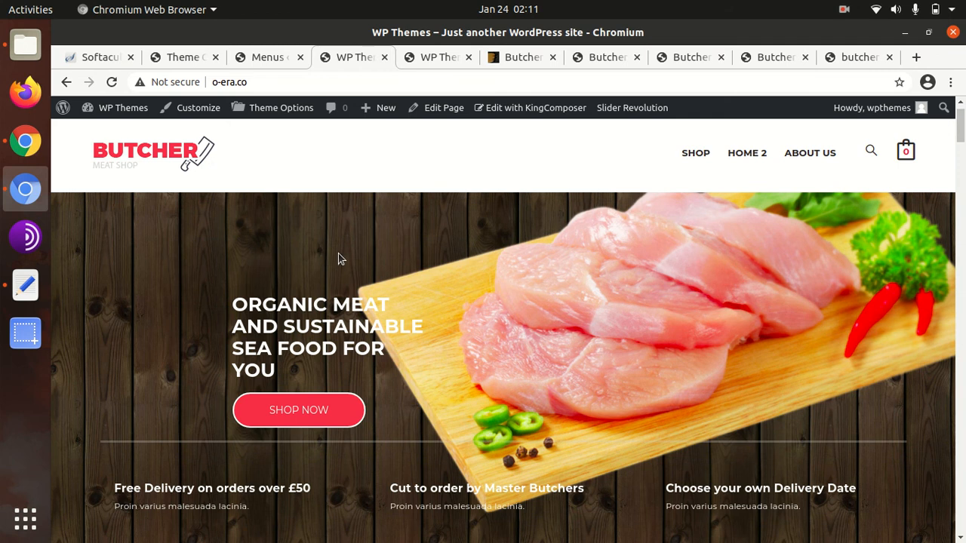
scroll(392, 261, down, 3)
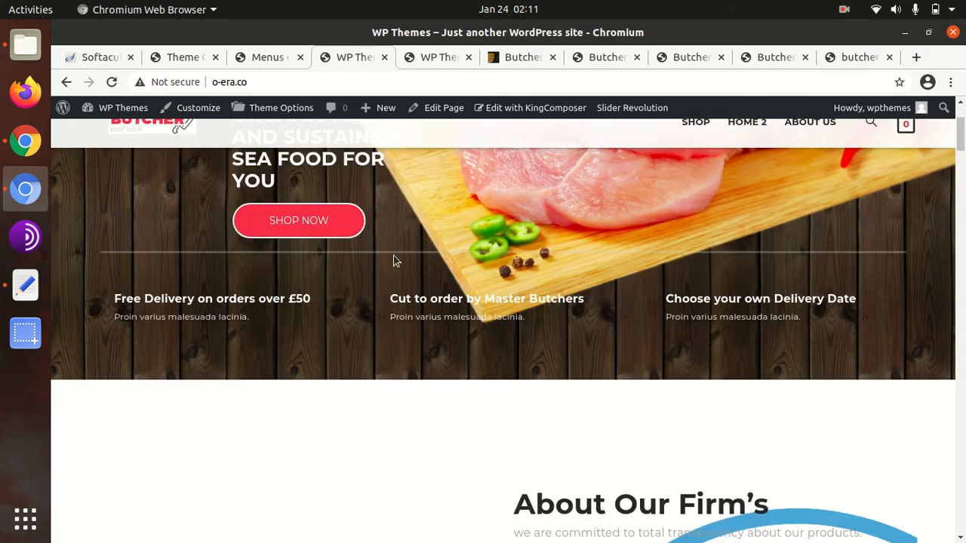
scroll(393, 255, up, 3)
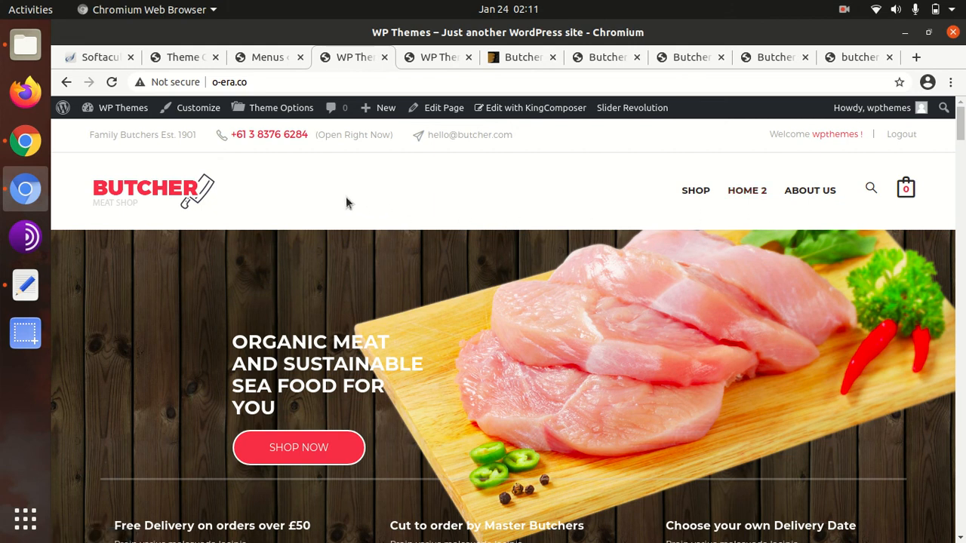
scroll(347, 203, down, 1)
scroll(294, 228, down, 2)
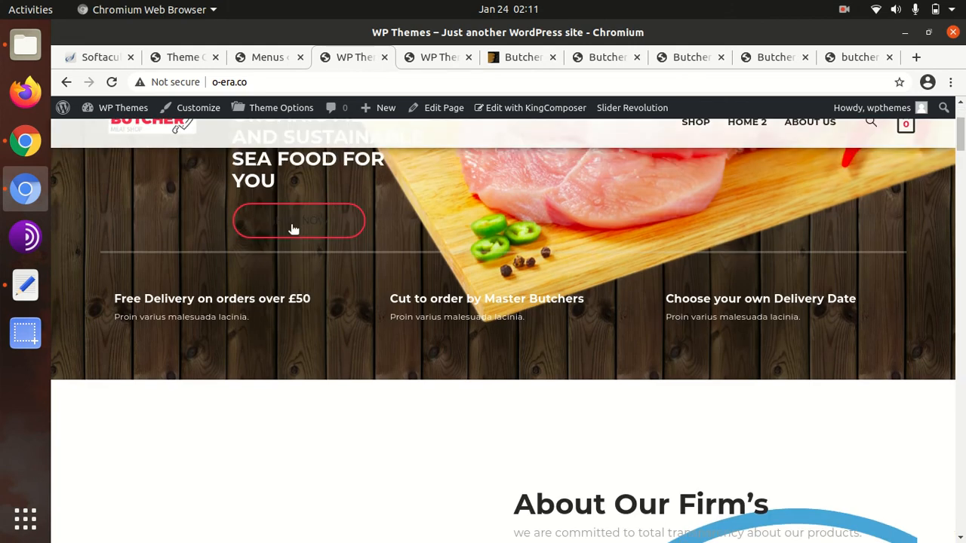
scroll(293, 229, up, 3)
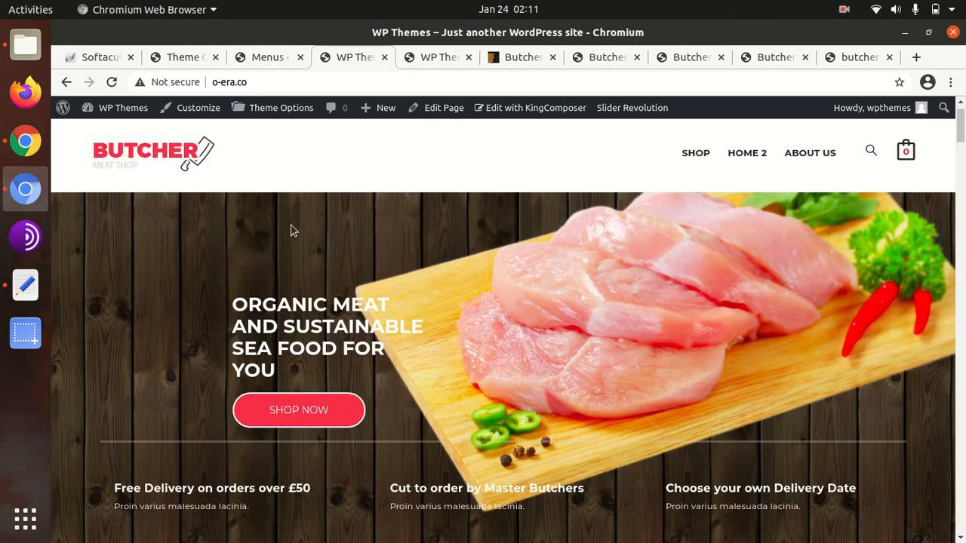